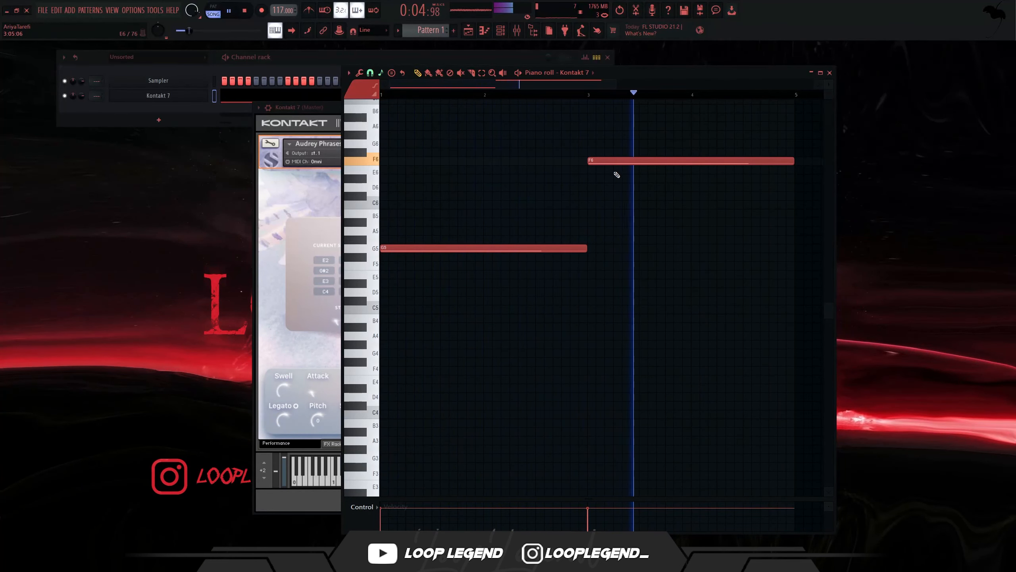
- Close the piano roll and sample settings, and delete the four Pattern 1 note clips on Track 11
left_click(829, 73)
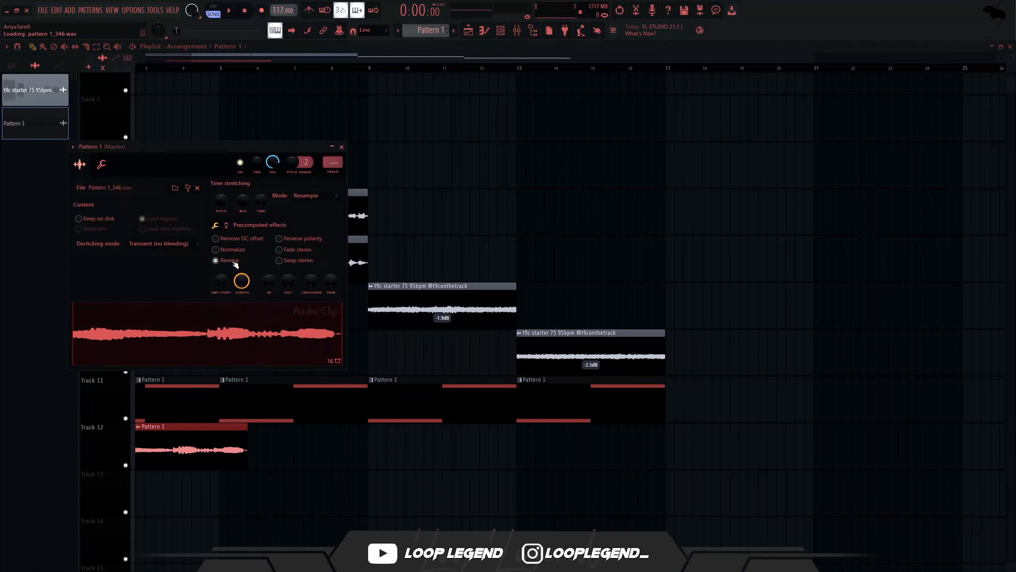
key("Escape")
key("space")
double_click(132, 412)
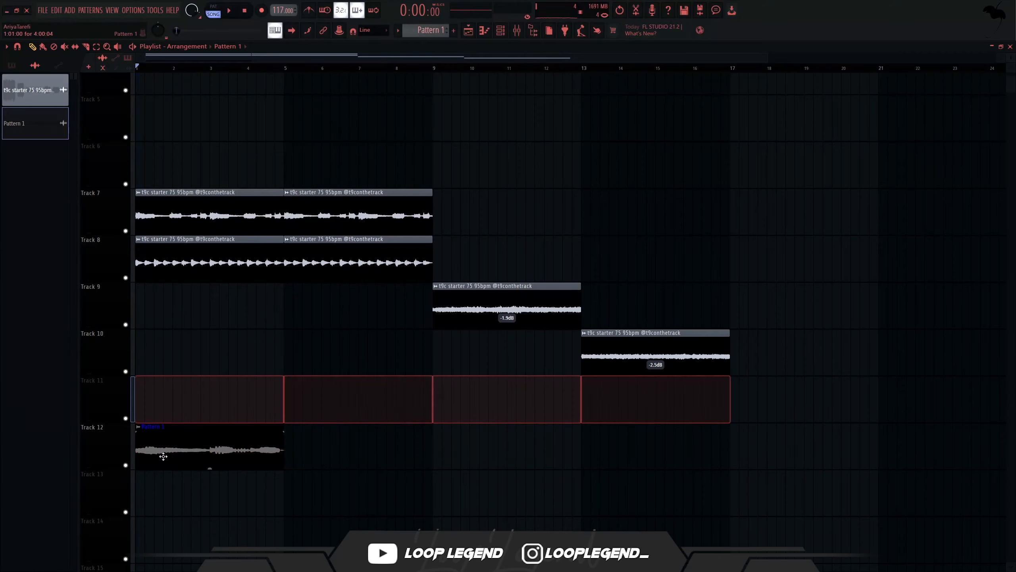
key("Delete")
- Move the reversed Pattern 1 audio clip on Track 12 slightly later in time against the starter loop
key("space")
scroll(134, 467, "up", 3)
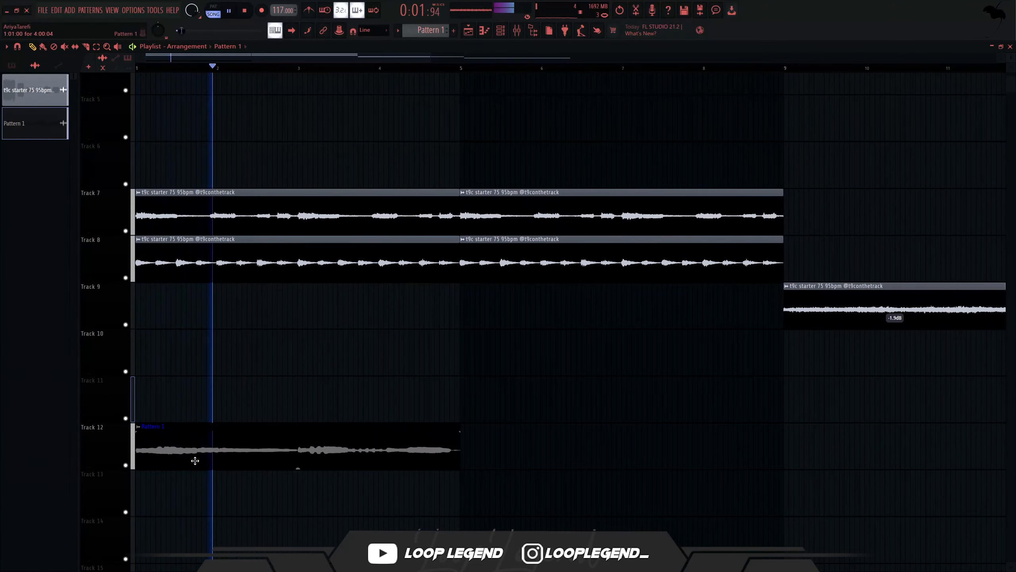
scroll(147, 460, "up", 3)
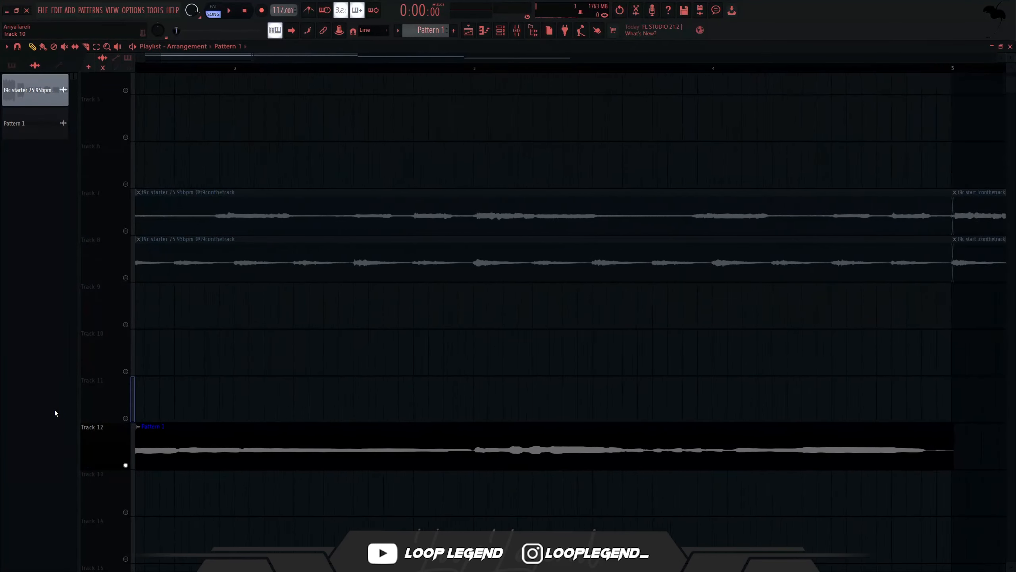
scroll(775, 329, "up", 1)
scroll(632, 368, "down", 1)
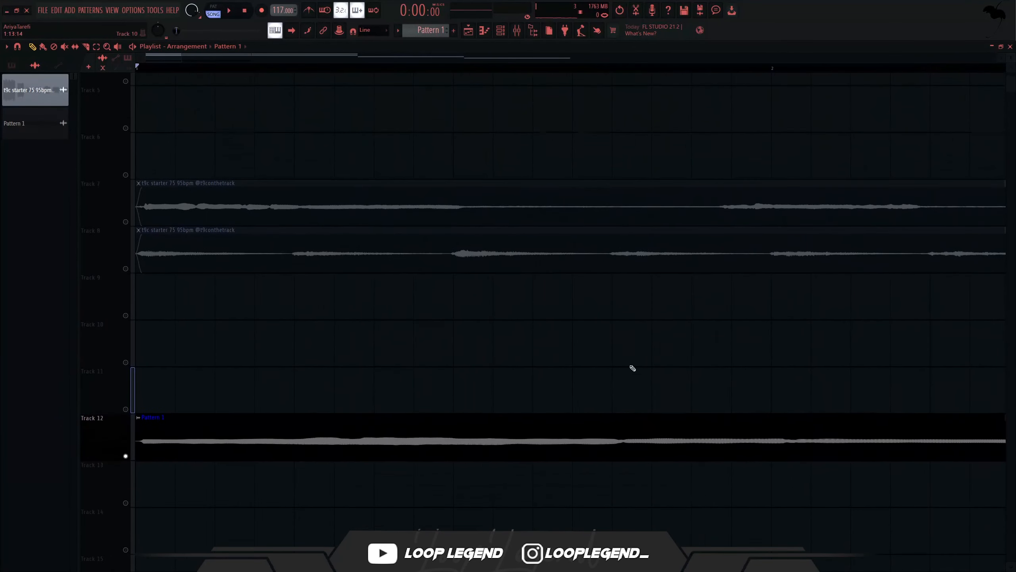
key("space")
left_click_drag(167, 455, 207, 459)
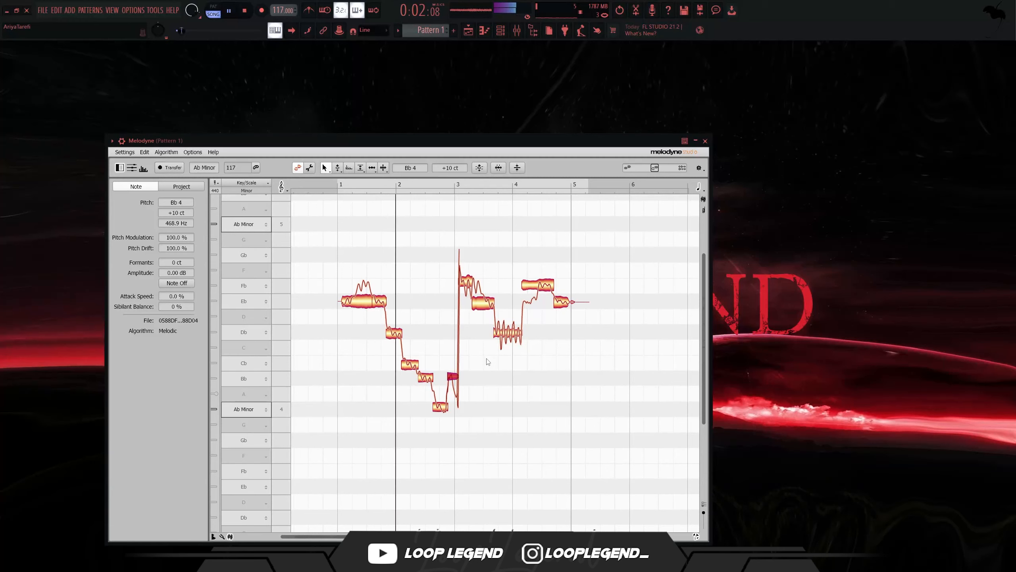
- Select the Db note in bar 3 of the Melodyne editor
left_click_drag(486, 358, 525, 333)
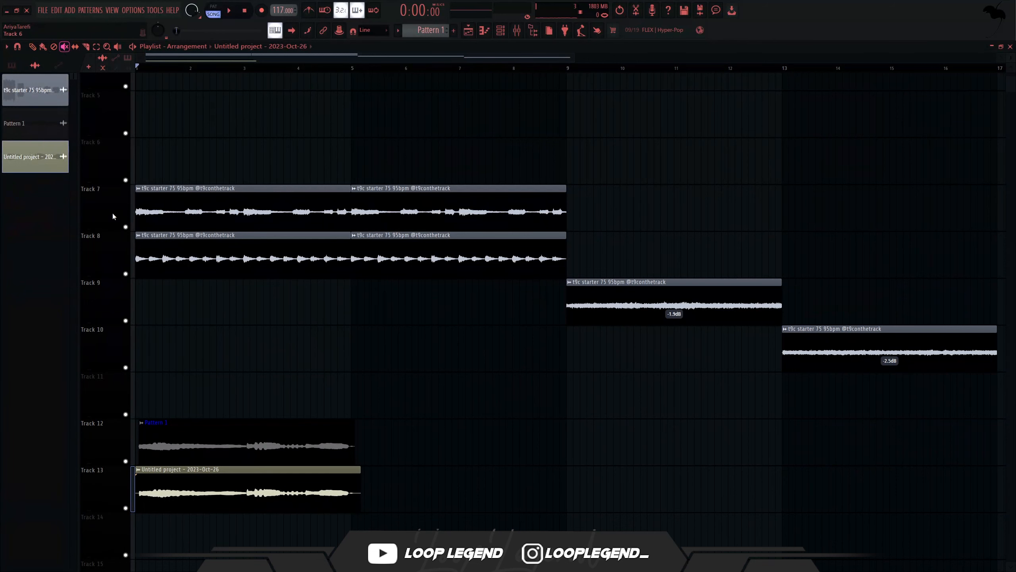
- Set the formant shift of the Untitled project - 2023-Oct-26 audio clip to +200 cents and open the mixer
key("F9")
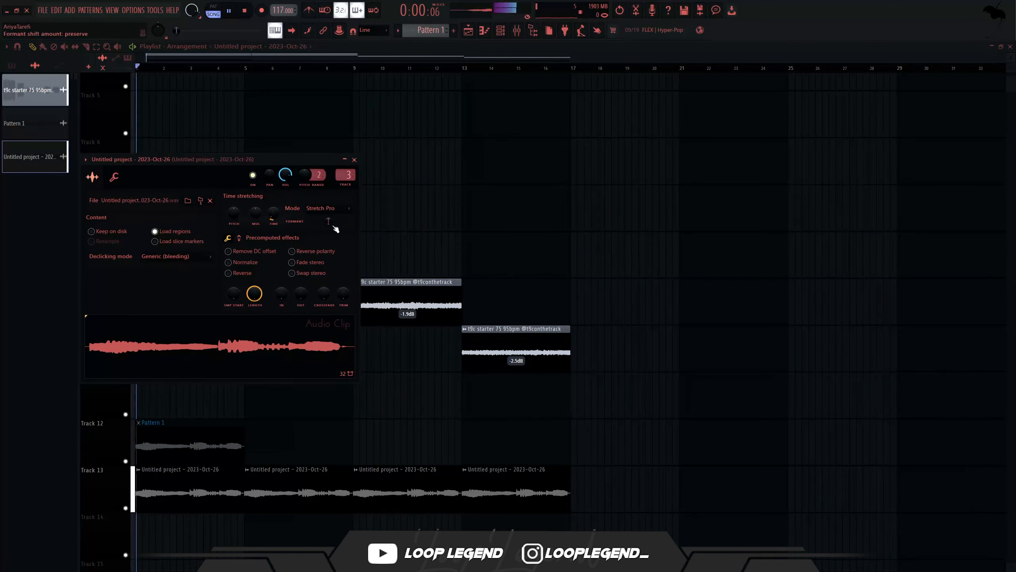
left_click_drag(335, 228, 331, 230)
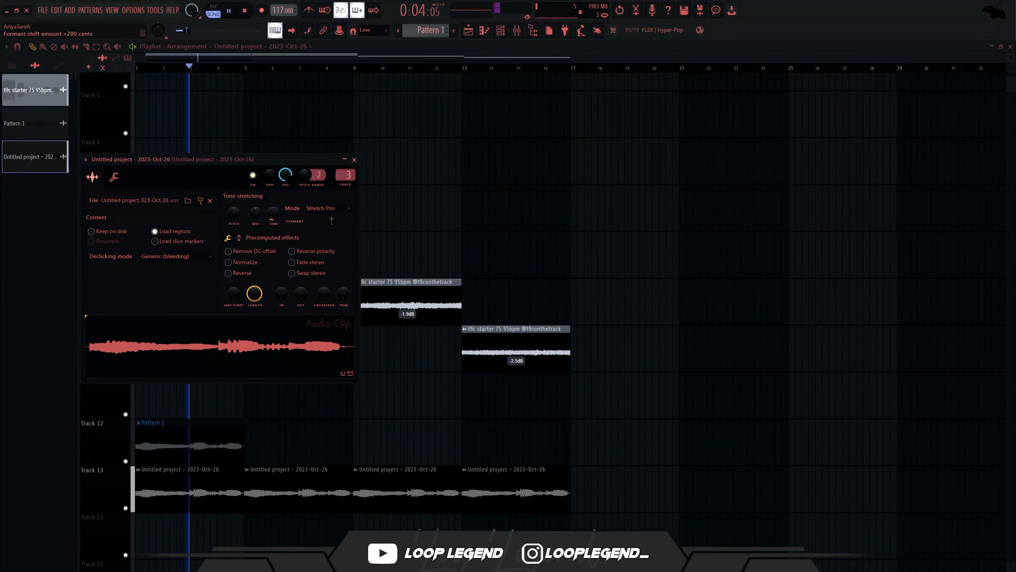
left_click(518, 31)
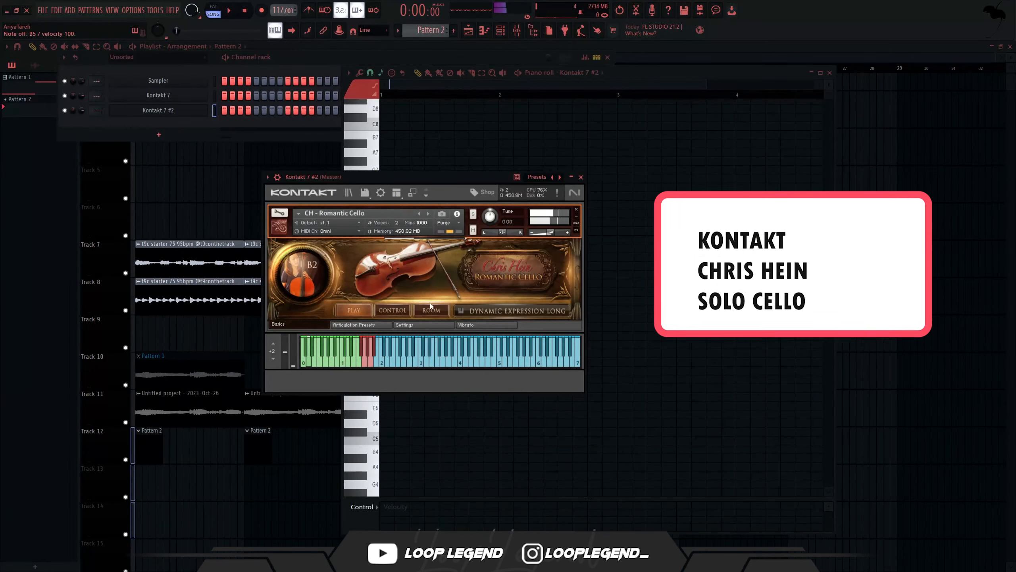
- Audition the CH - Romantic Cello instrument and set its articulation preset to Spiccato 4
key("c")
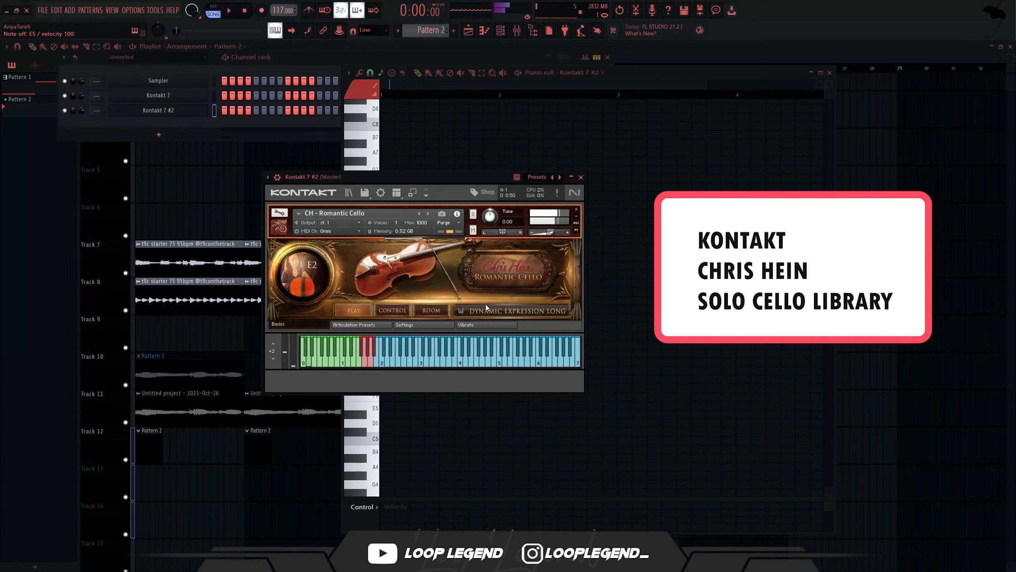
left_click(355, 327)
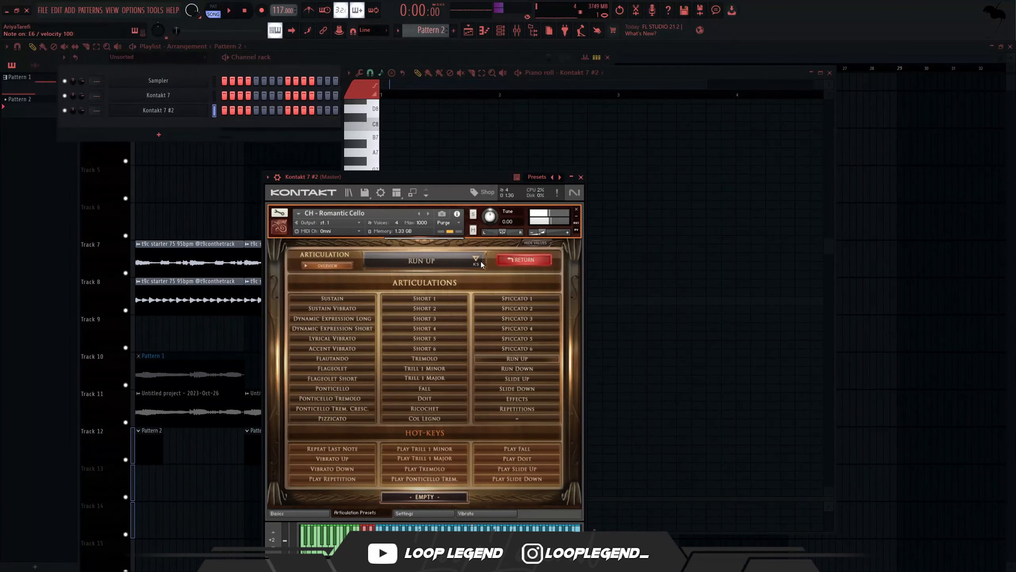
left_click(509, 261)
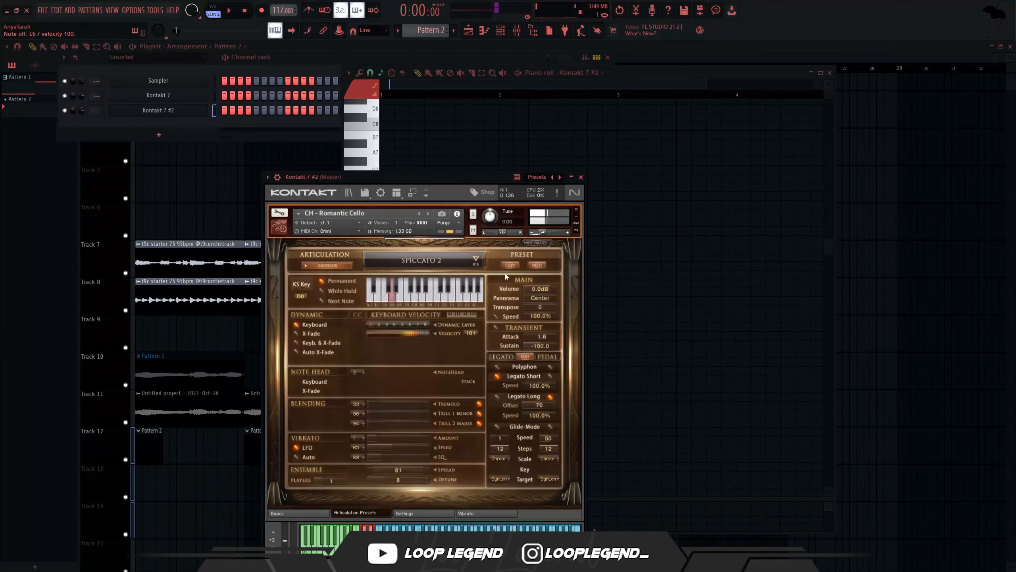
left_click(478, 264)
left_click(513, 328)
key("e")
left_click(476, 262)
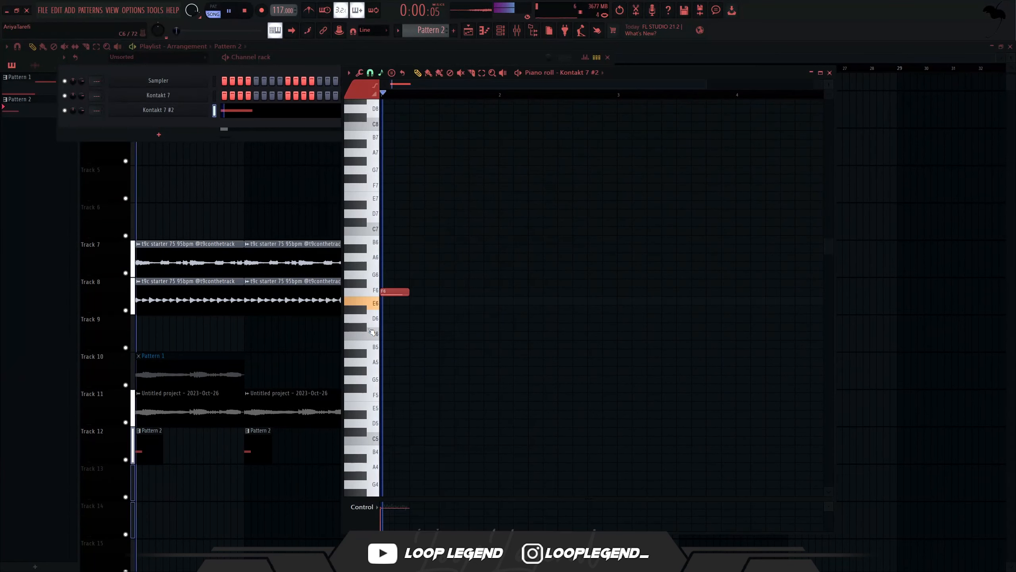
- Raise the first cello note in the piano roll to G#6, checking each pitch against the loop playback
key("space")
key("space")
key("shift+Up")
key("space")
key("space")
key("space")
key("shift+Up")
key("space")
key("space")
key("shift+Up")
key("space")
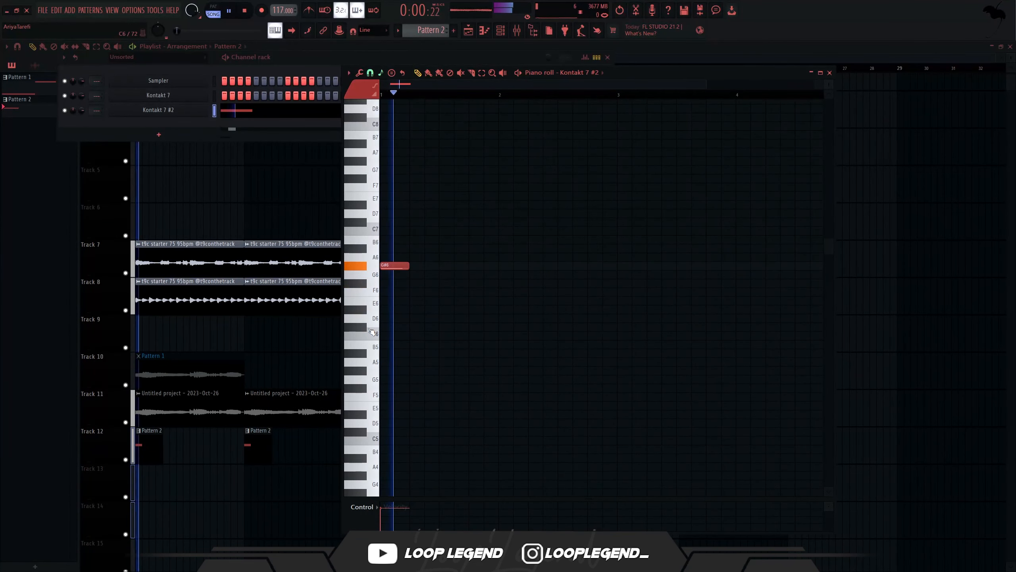
key("space")
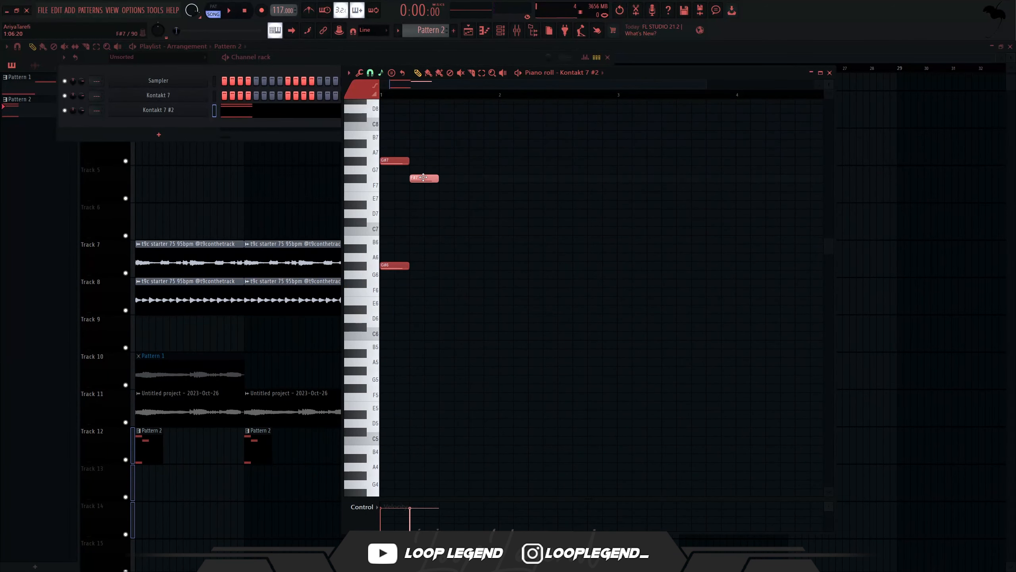
- Place a D#7 note between G#6 and G#7 in the opening chord and remove the F#7 note beside it
left_click_drag(407, 187, 408, 194)
key("space")
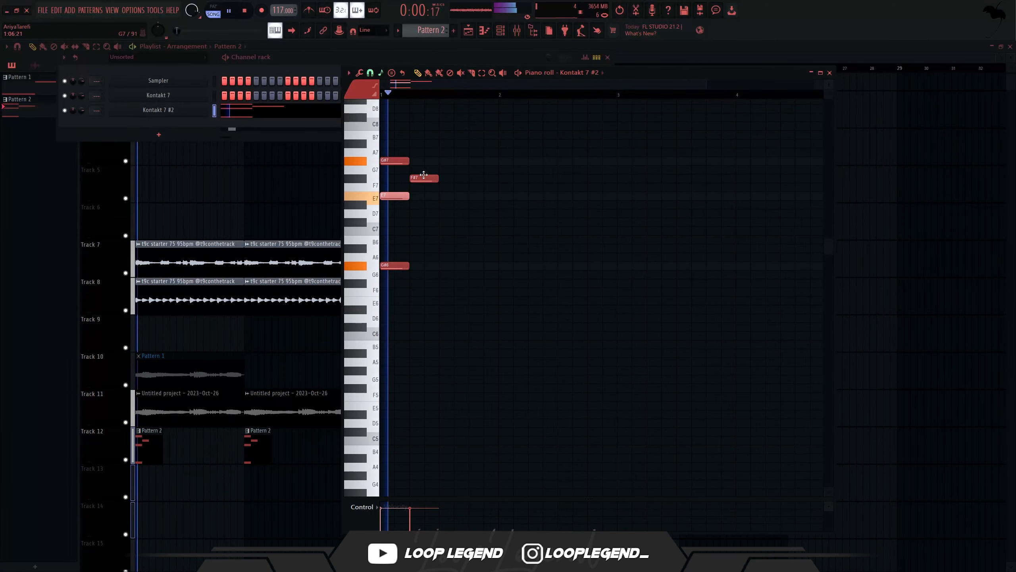
key("space")
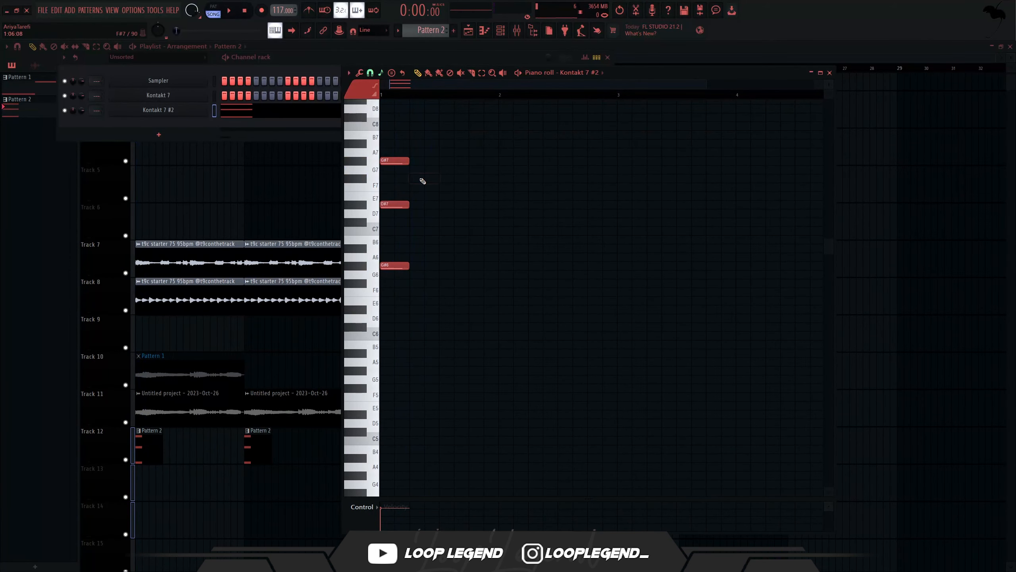
- Duplicate the G#6, D#7 and G#7 chord, with its split D#7 notes, to fill the first bar
key("ctrl+b")
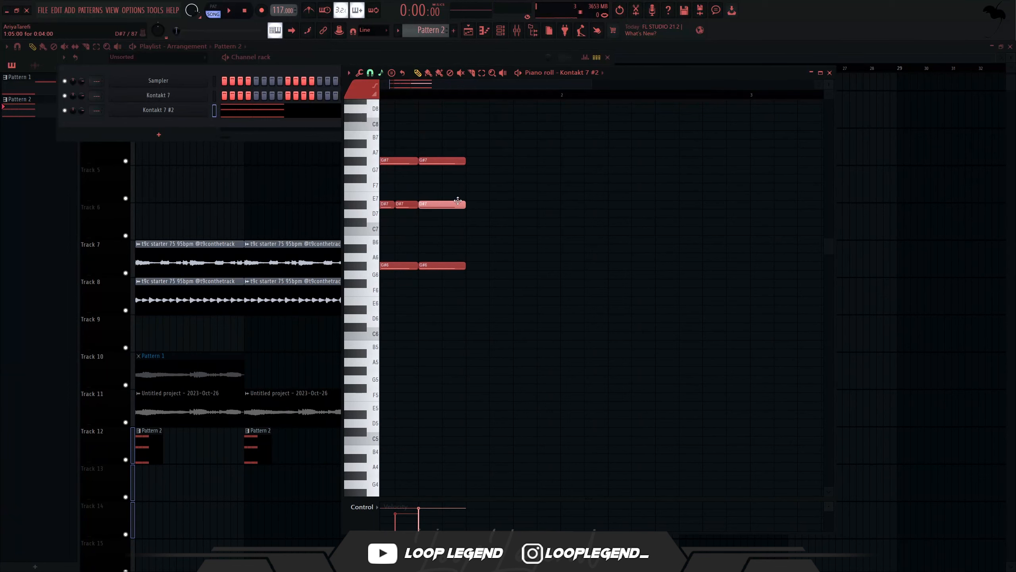
key("space")
key("ctrl+b")
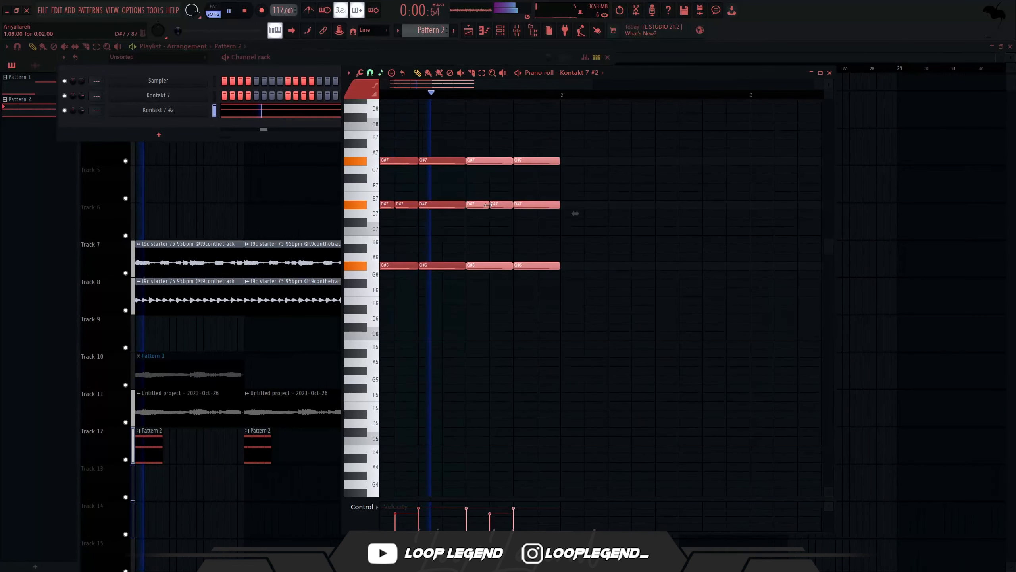
left_click_drag(500, 202, 526, 213)
key("shift+Up")
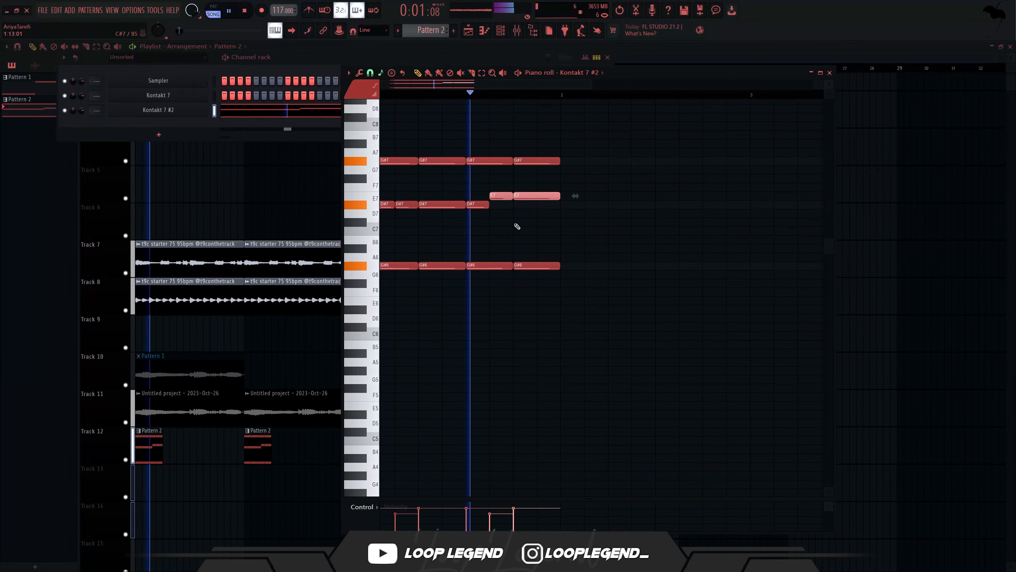
key("space")
key("ctrl+z")
- Add two B6 notes and a closing A#6 note to the first bar, with the second B6 shortened to end where A#6 starts
scroll(455, 247, "down", 2)
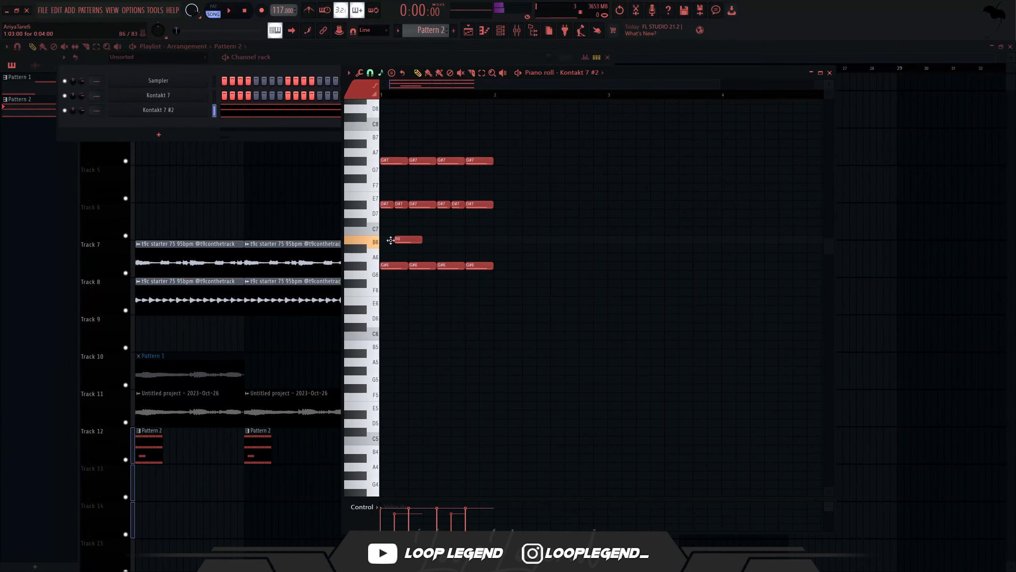
key("space")
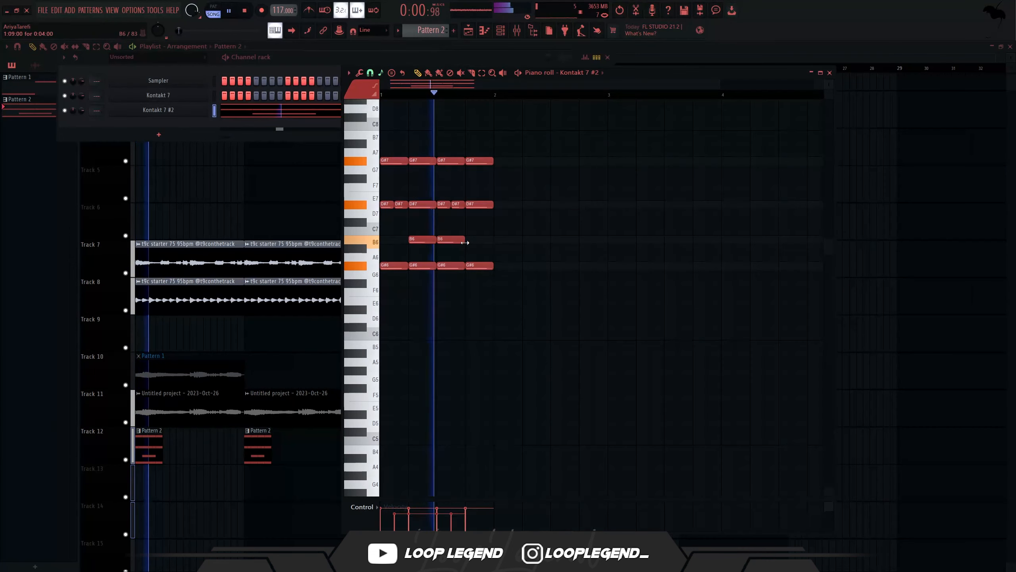
left_click(459, 241)
left_click(470, 248)
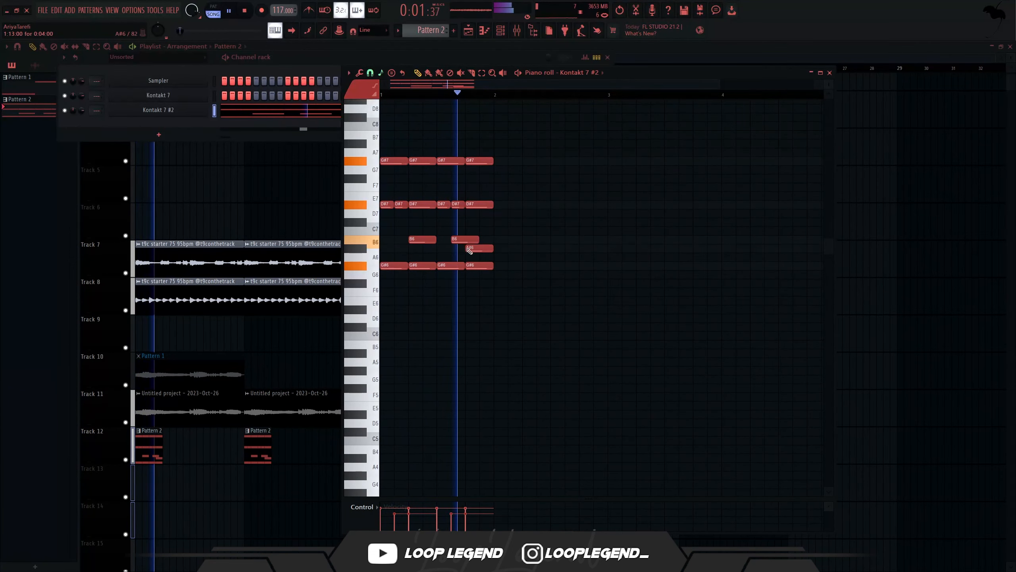
left_click_drag(482, 227, 464, 241, "ctrl")
left_click_drag(478, 240, 507, 277)
- Duplicate the first bar's cello notes to fill four bars of Pattern 2
key("ctrl+b")
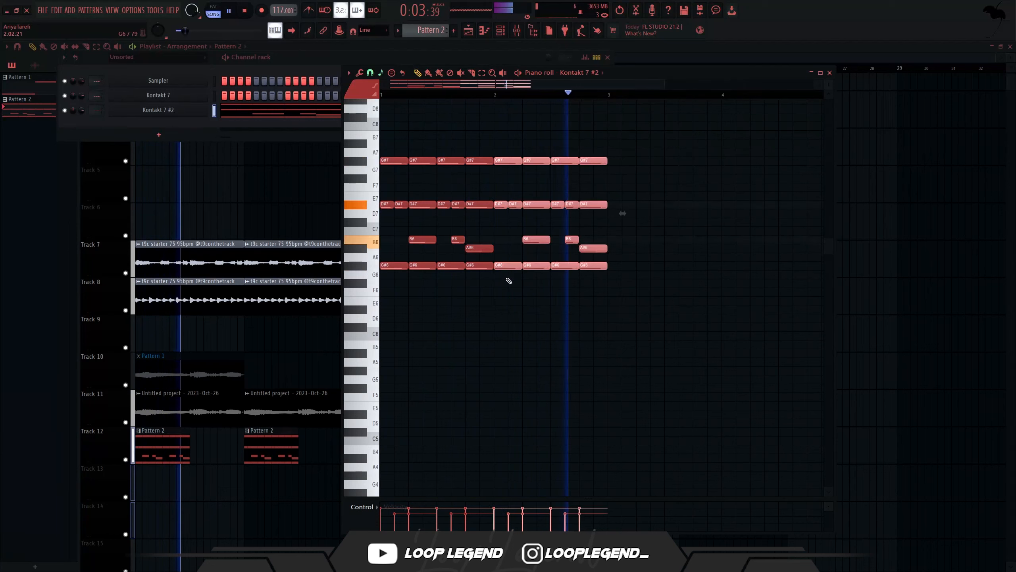
scroll(509, 280, "down", 2)
left_click_drag(431, 323, 513, 334, "ctrl")
key("ctrl+b")
scroll(480, 367, "down", 1)
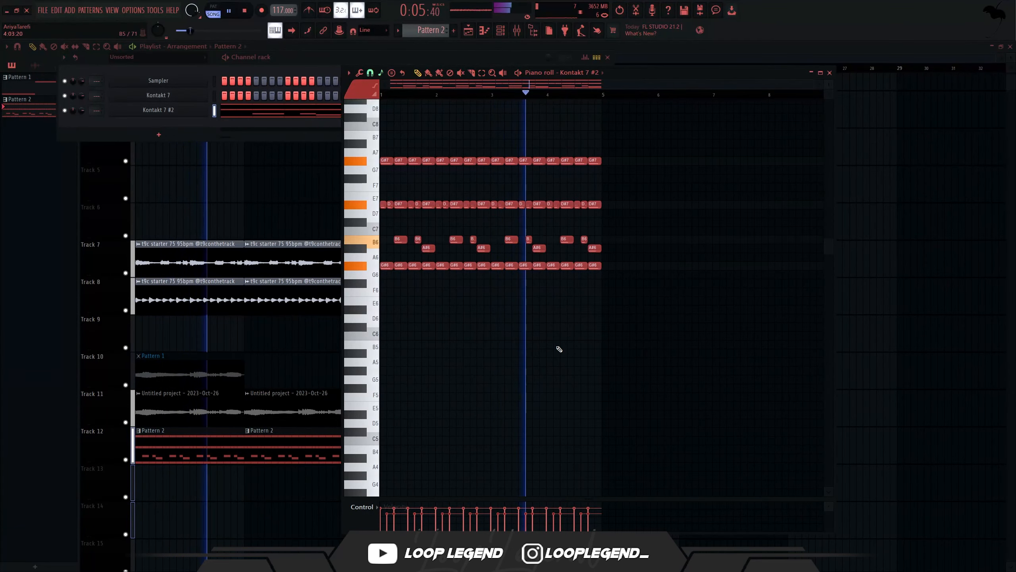
- Randomize the cello note velocities and duplicate the four bars to extend the pattern to eight bars
key("alt+r")
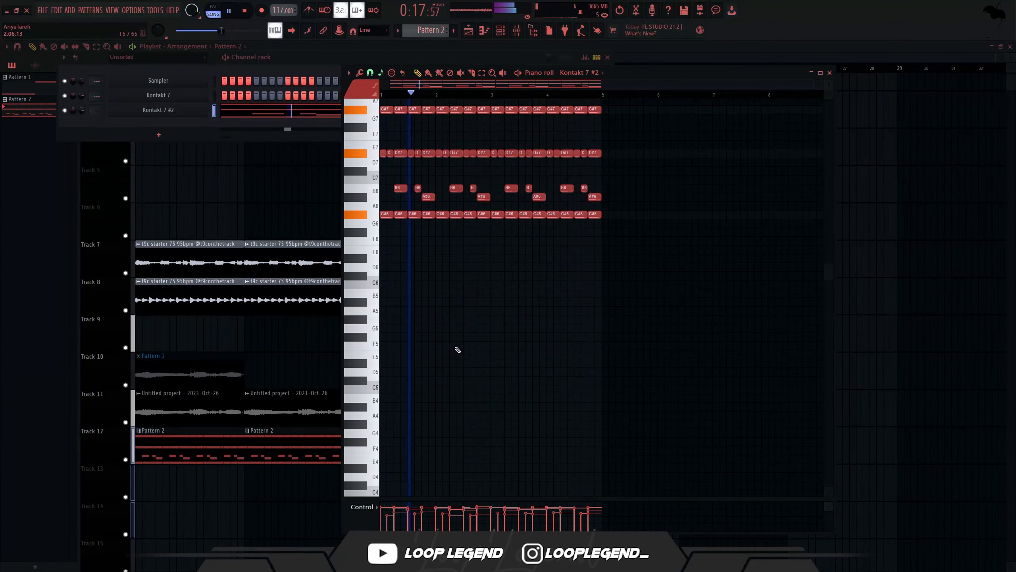
key("ctrl+b")
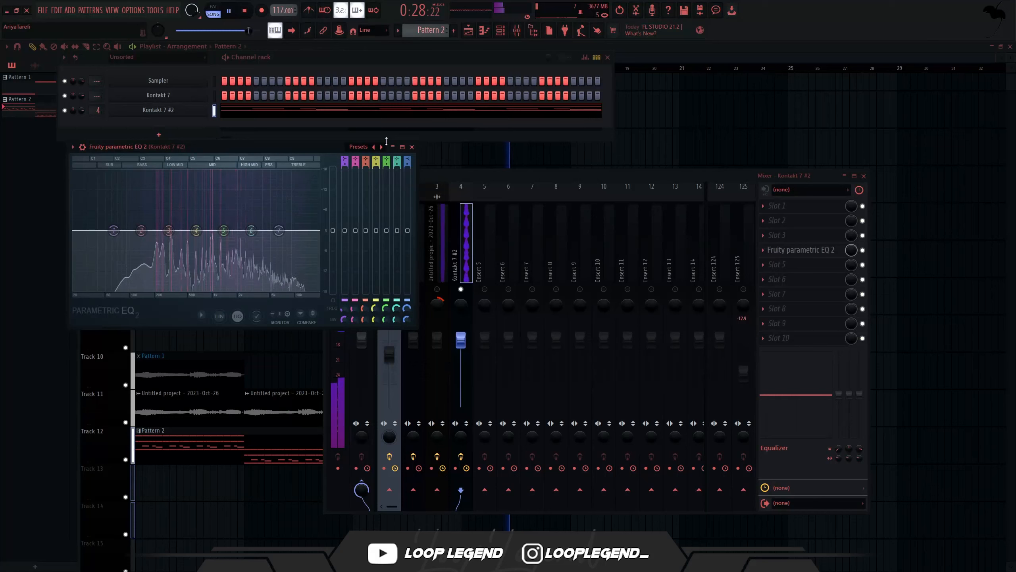
- Shift the lowest band of Fruity parametric EQ 2 on the Kontakt 7 #2 mixer track to a higher frequency
left_click_drag(113, 229, 155, 230)
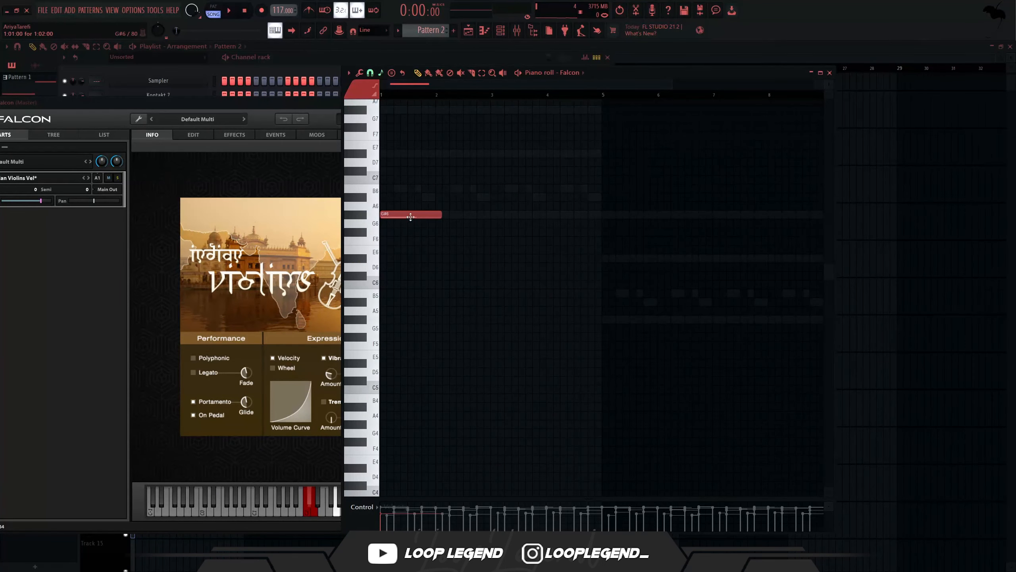
- Add B6, D#6 and A#5 notes around the long G#6 in the first bar of the Falcon violin part
scroll(408, 208, "up", 3)
key("space")
left_click(418, 189)
left_click_drag(428, 188, 442, 205)
key("space")
scroll(437, 204, "up", 1)
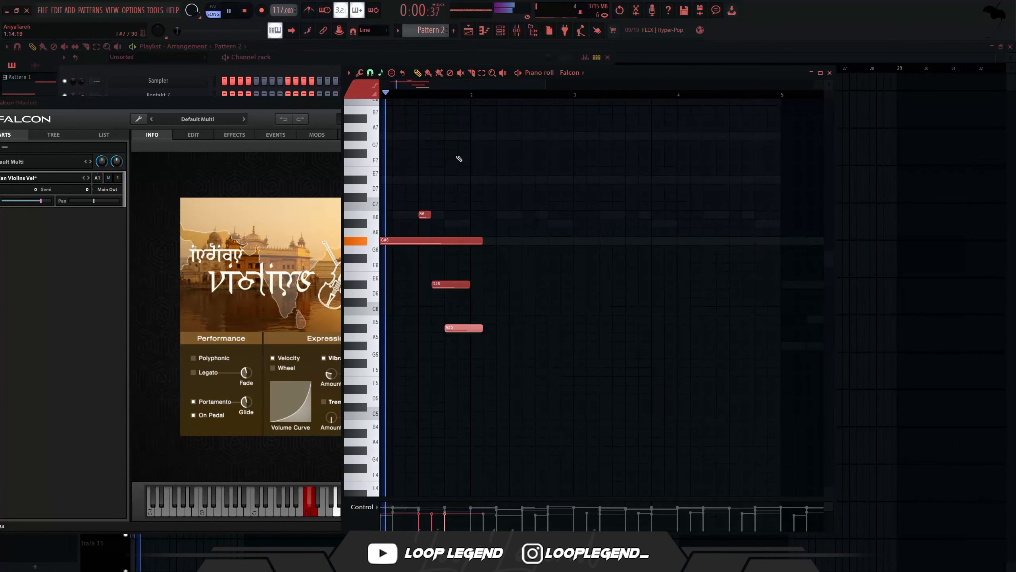
- Add a G#5 note at the end of the violin phrase, raise it one octave to G#6, and trim the overlapping notes
left_click(451, 345)
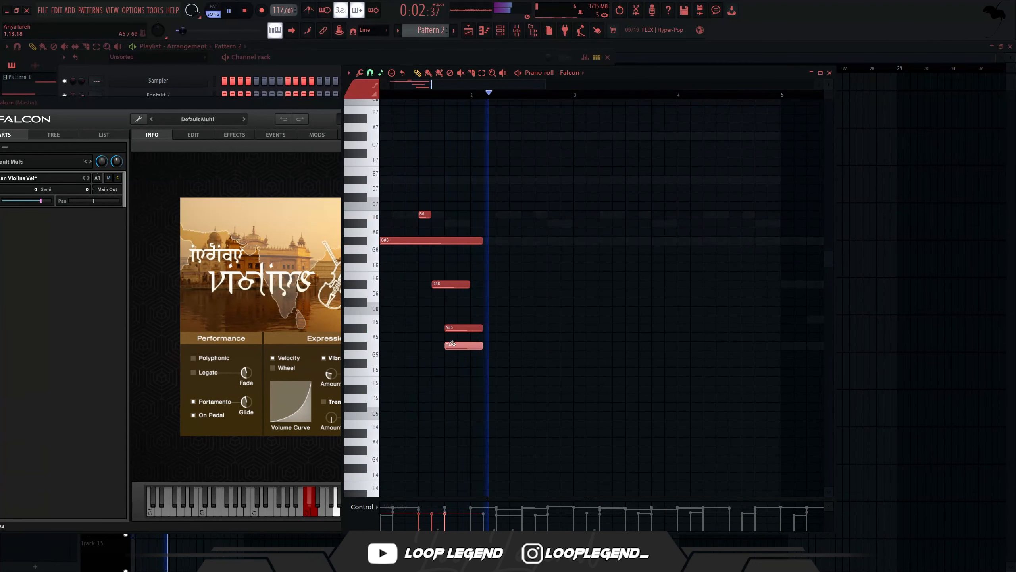
key("ctrl+Up")
left_click_drag(476, 350, 447, 269)
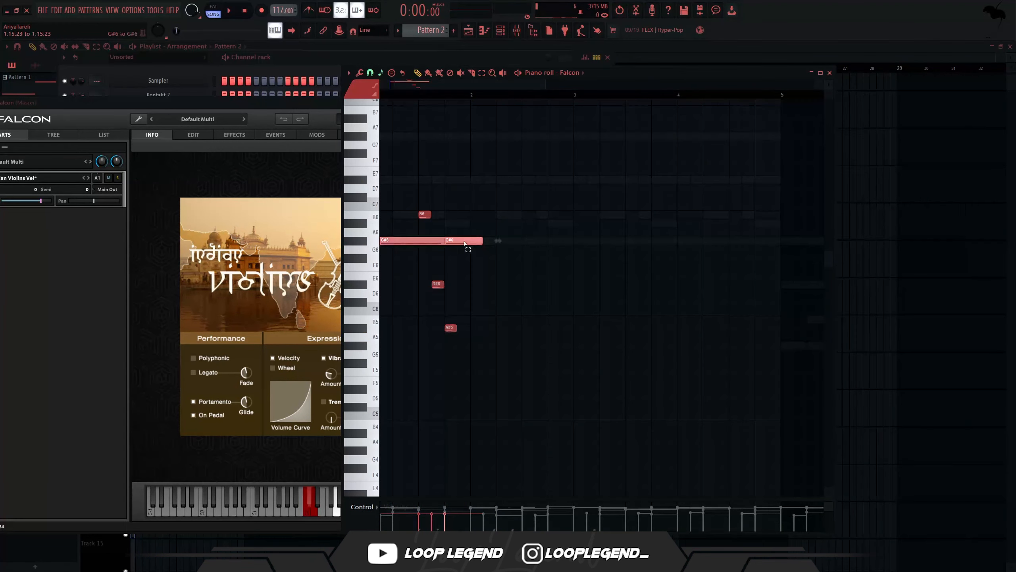
right_click(410, 241)
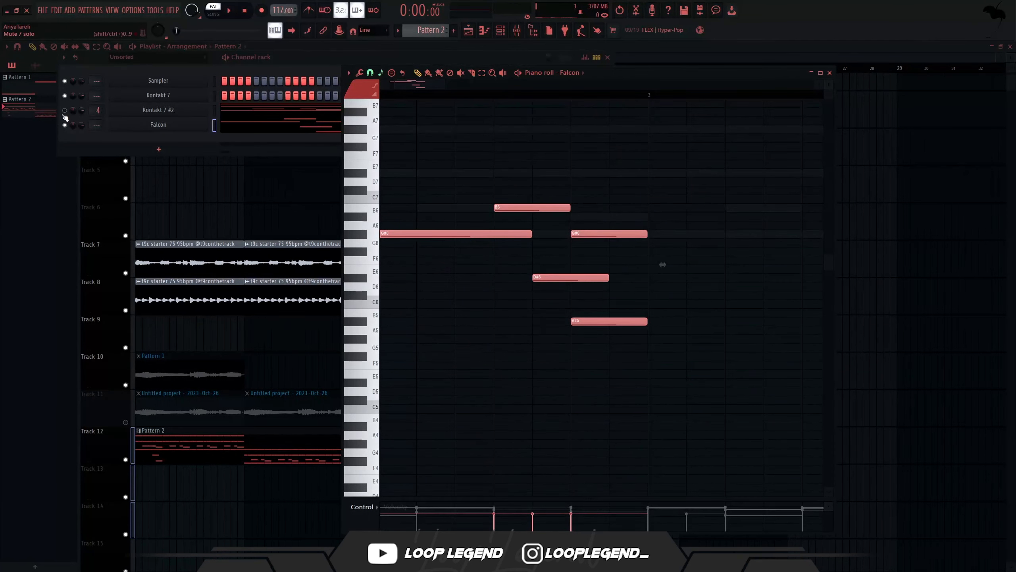
- Unmute the Kontakt 7 #2 channel and play the violin phrase together with the cello
left_click(65, 111)
key("space")
left_click(526, 306, "ctrl")
key("space")
scroll(422, 242, "up", 1)
left_click(406, 202)
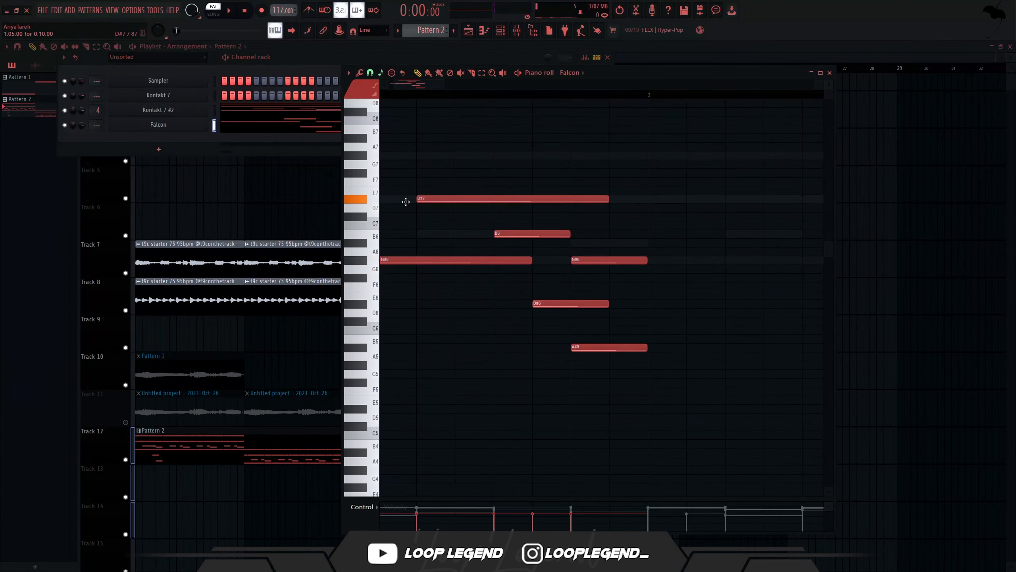
left_click_drag(406, 202, 439, 194)
key("space")
key("space")
right_click(437, 193)
- Lower the long D#7 note of the Falcon violin phrase to A#6 and shorten it to a short note
left_click_drag(426, 237, 427, 248)
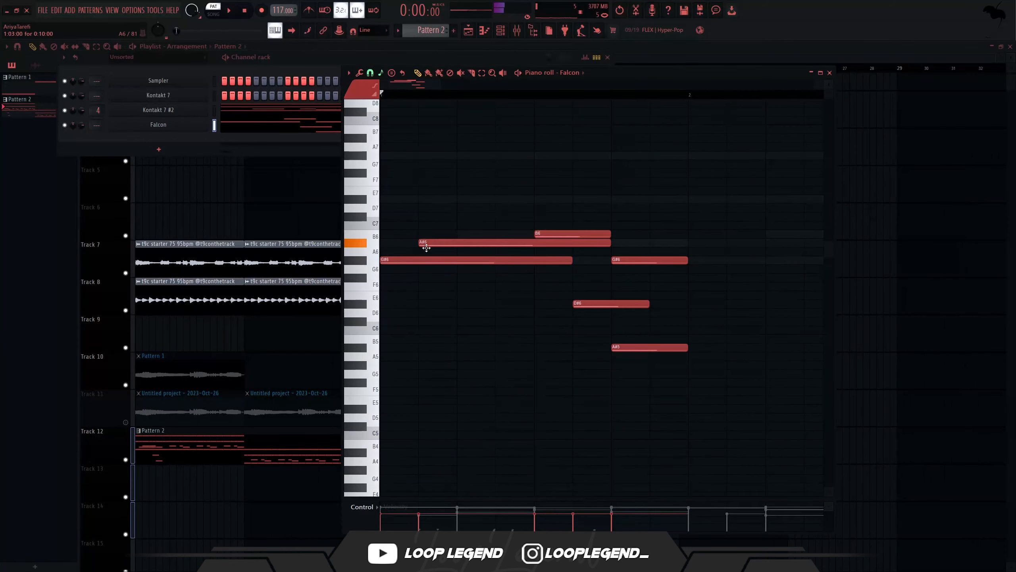
key("space")
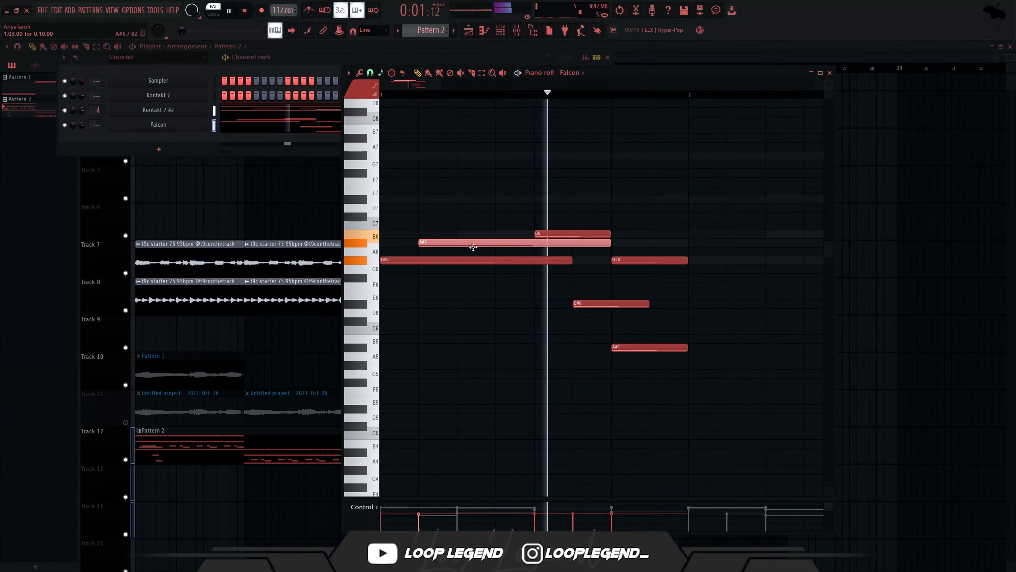
left_click_drag(610, 242, 455, 241)
key("space")
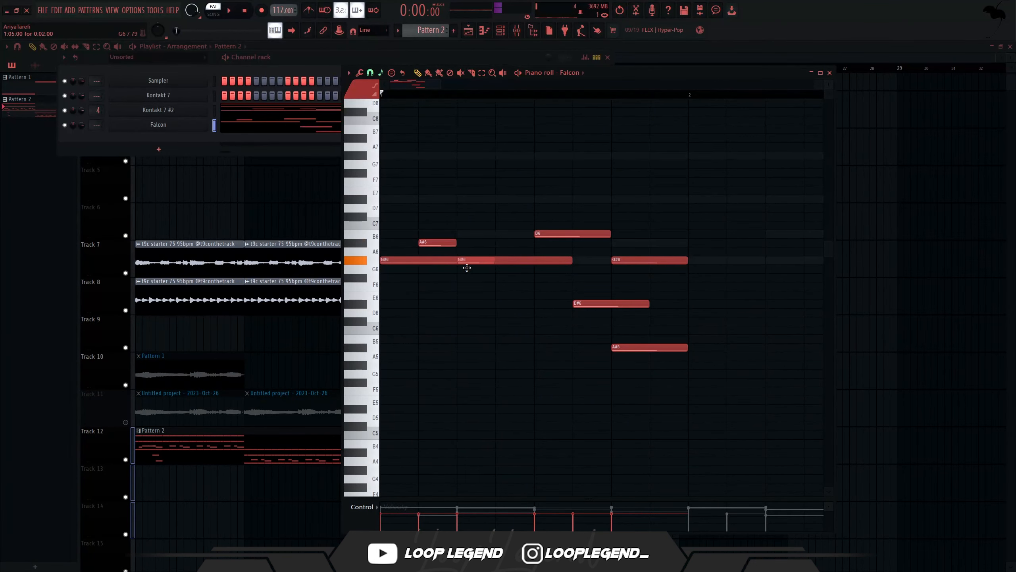
- Add a short A#6 note directly before the B6 note in the violin phrase's first bar
key("space")
left_click(503, 234)
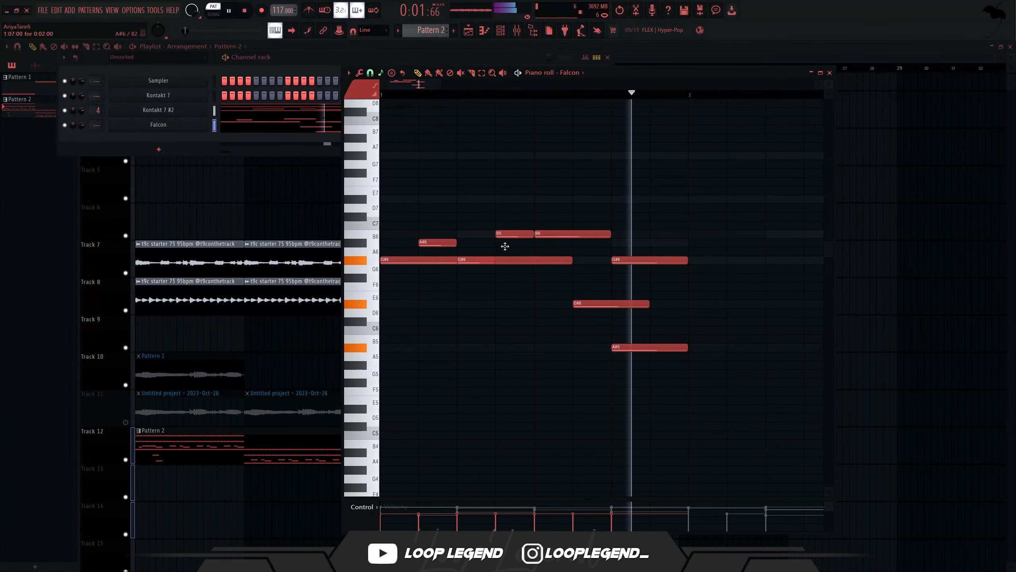
left_click_drag(505, 246, 508, 239)
scroll(488, 250, "down", 3)
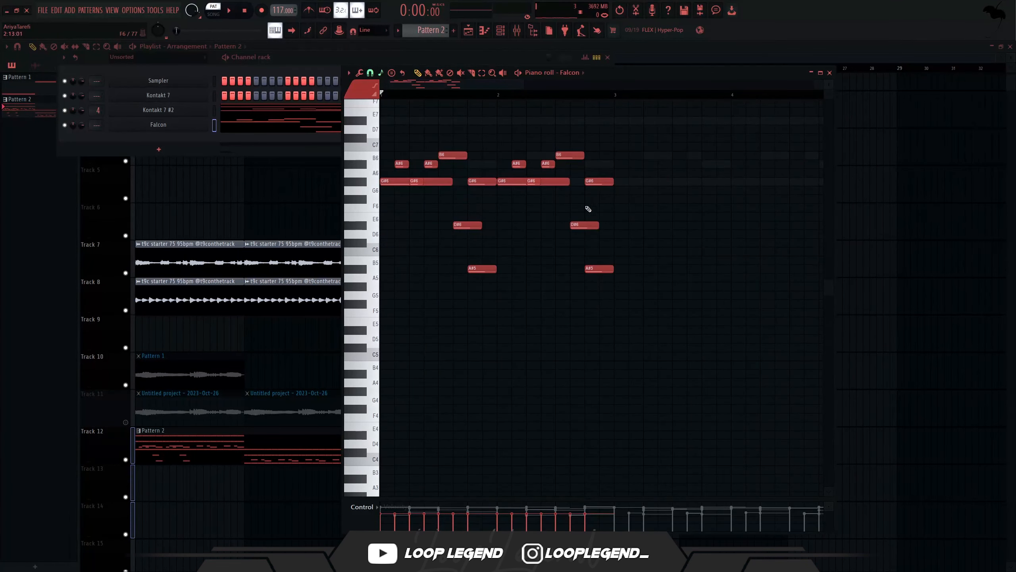
- Flip the violin phrase horizontally and duplicate it to fill four bars
key("alt+y")
key("space")
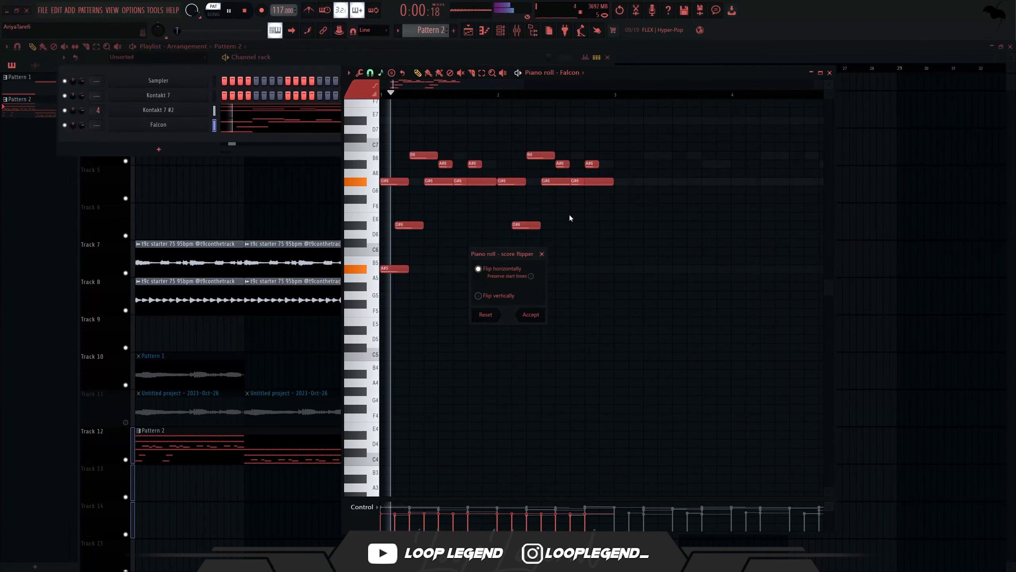
left_click(537, 317)
scroll(537, 313, "up", 3)
key("ctrl+b")
scroll(532, 312, "down", 4)
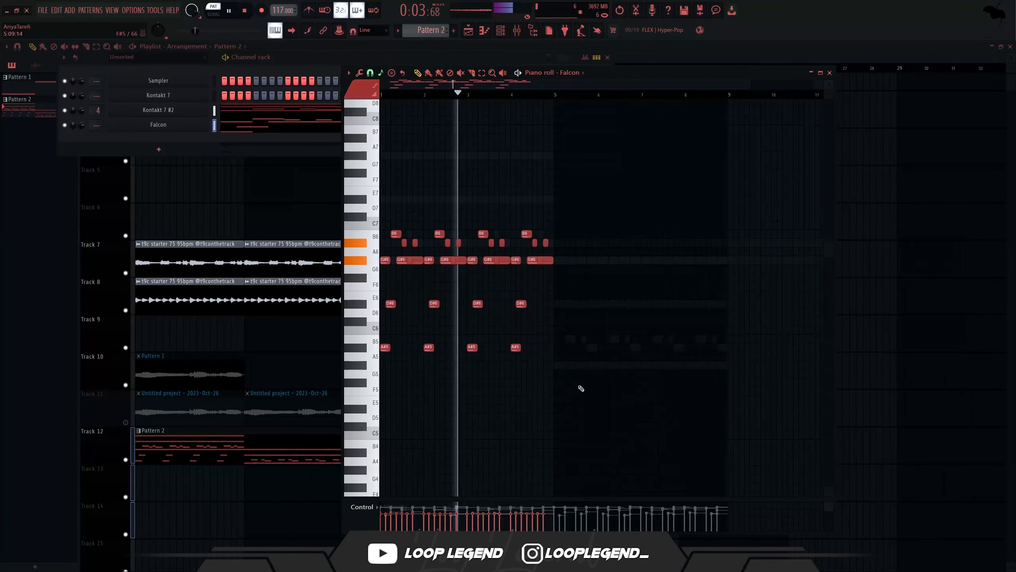
key("ctrl+b")
key("ctrl+Down")
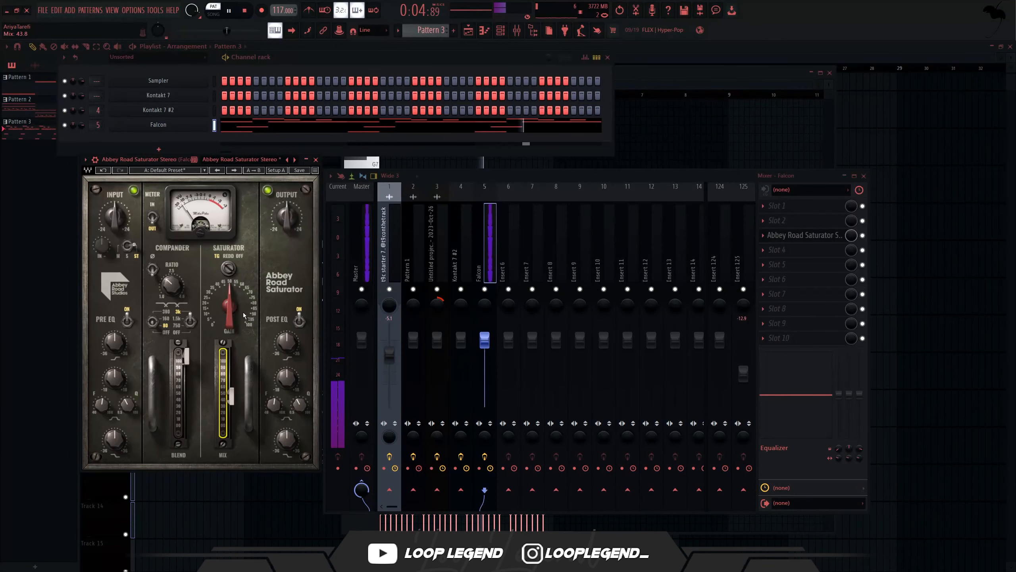
- Adjust the Abbey Road Saturator gain on the Falcon mixer track and add Fruity parametric EQ 2 in slot 6
left_click_drag(230, 307, 230, 293)
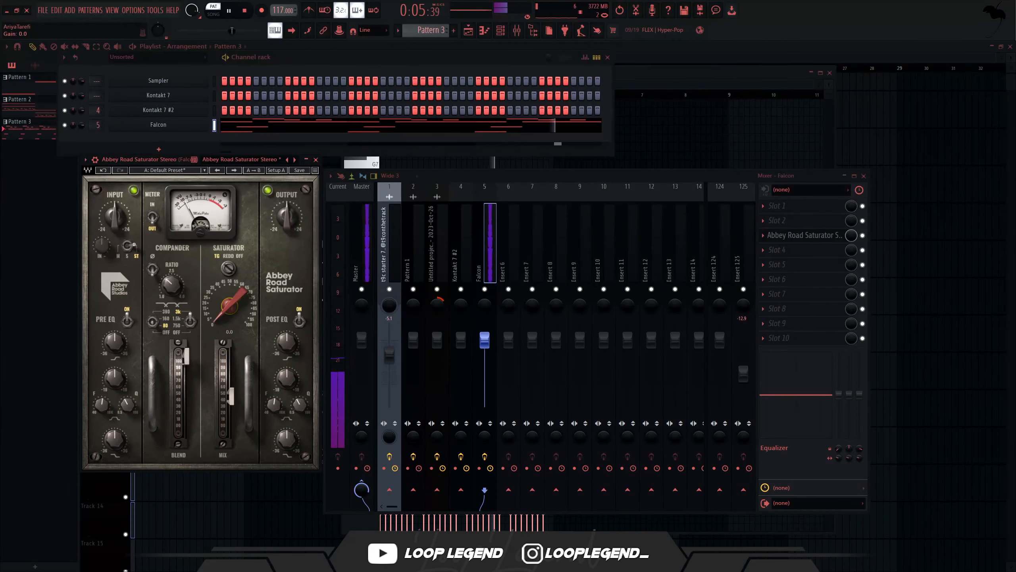
left_click(791, 286)
left_click(324, 514)
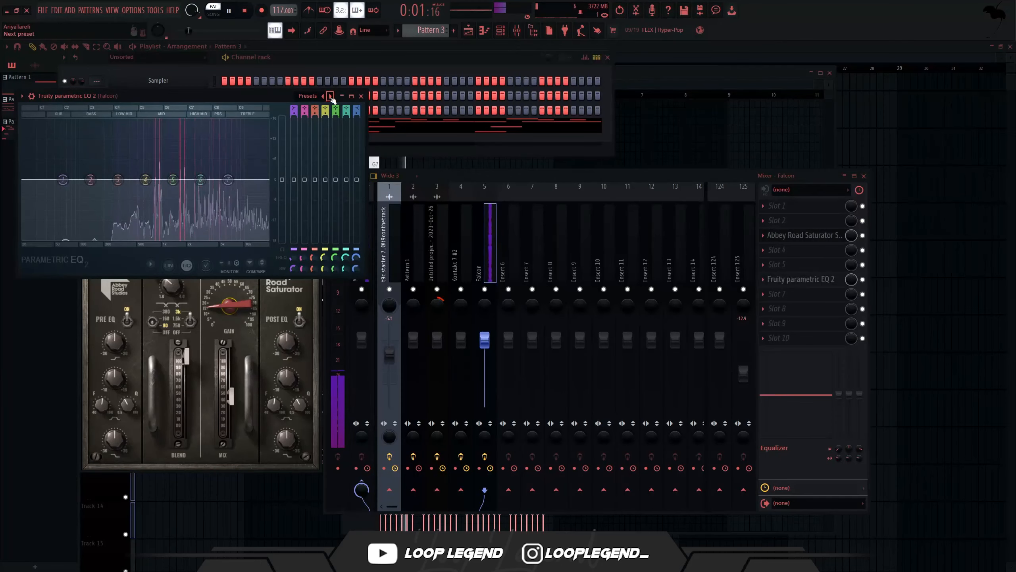
- Load the Low Cut + High Cut preset in the Falcon EQ and raise its high-pass band to about 343 Hz
left_click(330, 95)
left_click_drag(50, 180, 122, 179)
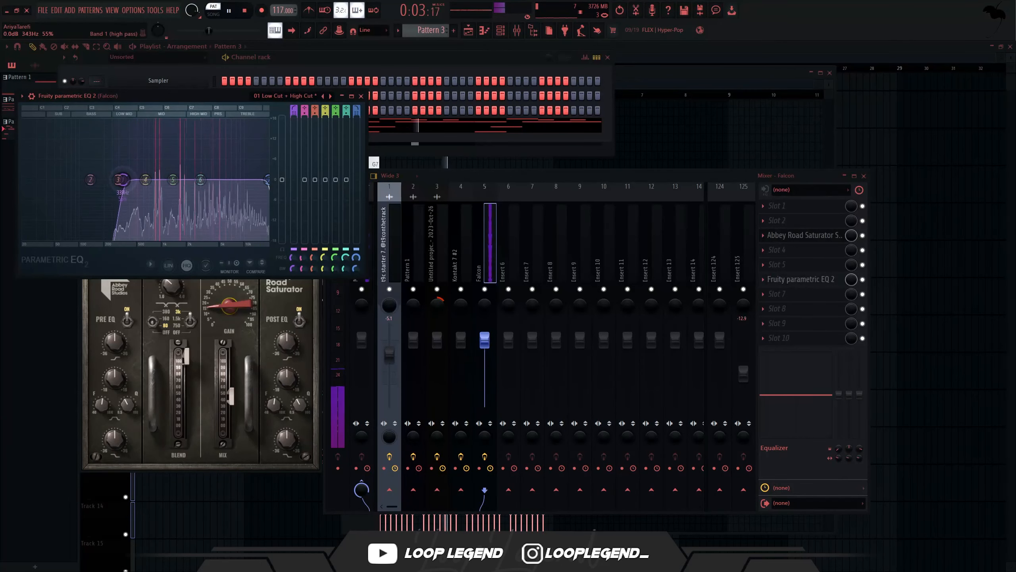
left_click_drag(201, 180, 234, 179)
key("Escape")
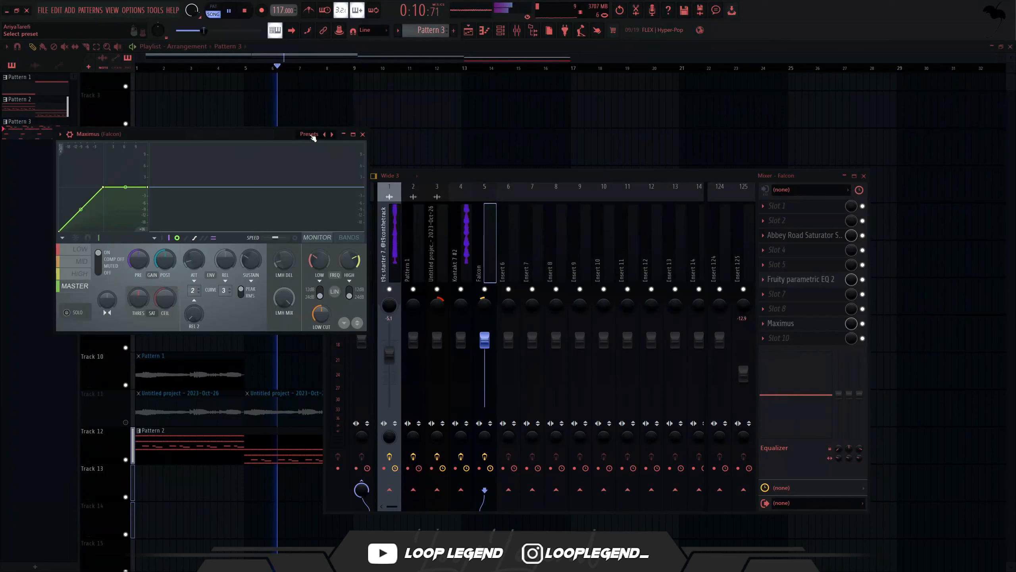
- Load a Maximus preset on the Falcon mixer track and close the plugin and mixer
left_click(311, 135)
left_click(326, 488)
key("Escape")
key("Escape")
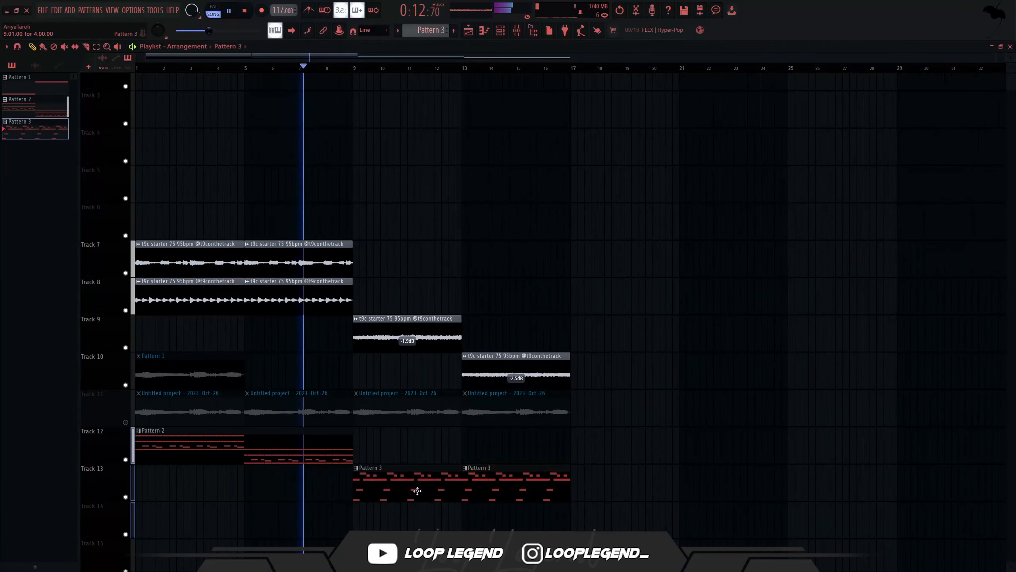
- Open Pattern 3 from the playlist and add an SRX PIANO 1 instrument channel to it
double_click(415, 490)
left_click(197, 147)
left_click(227, 132)
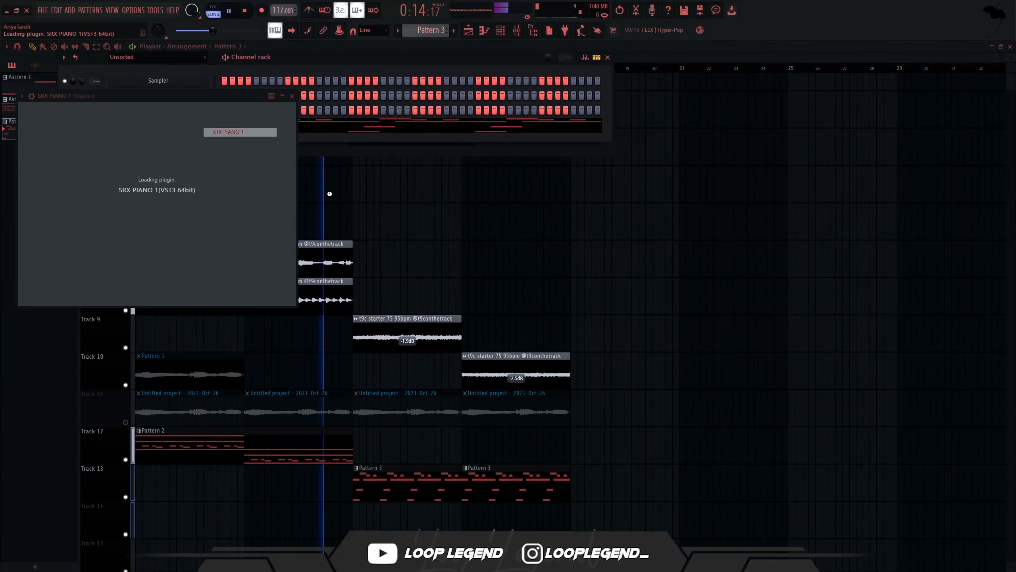
- Enter two G#2 bass notes, each two bars long, in the SRX PIANO 1 part
left_click(389, 366)
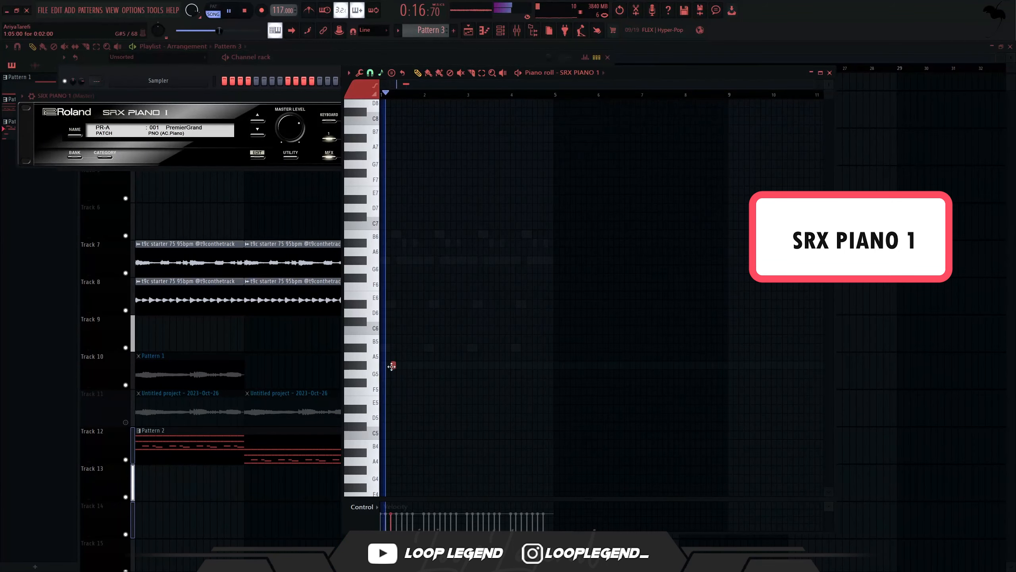
left_click(470, 165)
key("ctrl+l")
right_click(473, 168)
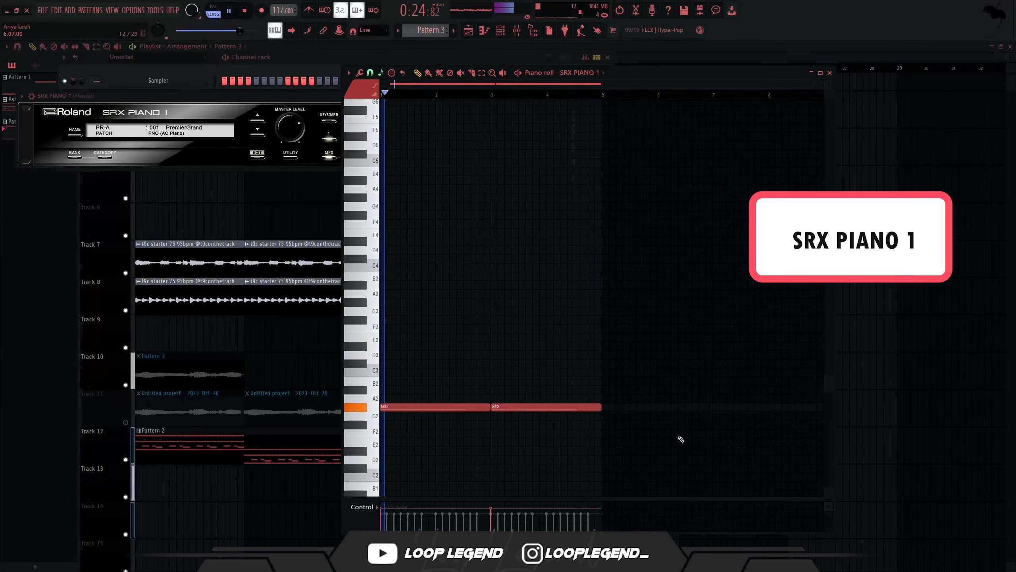
- Lower the short F#6 note near the end of the violin phrase's fourth bar to E6 and play it
scroll(423, 122, "down", 3)
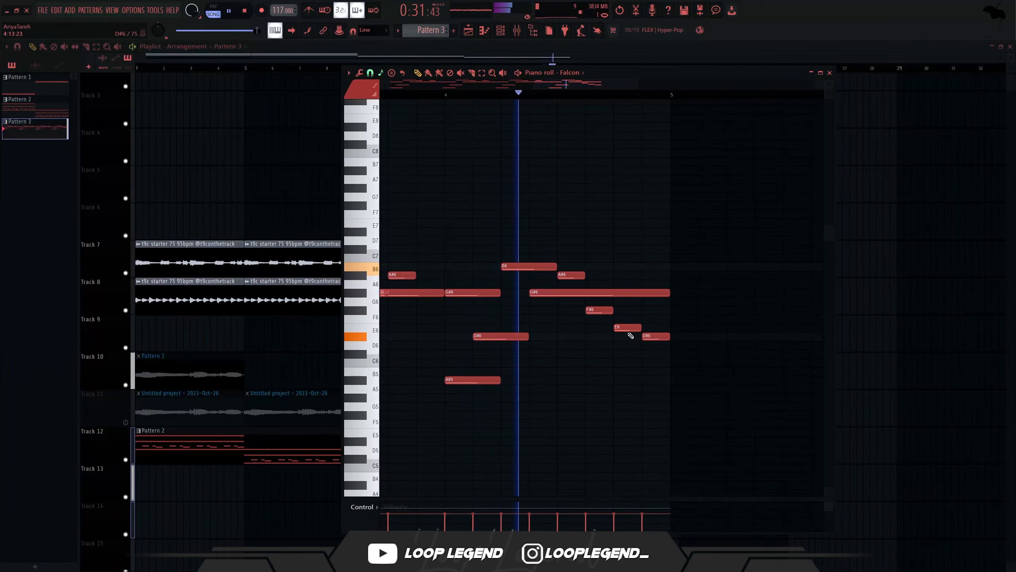
key("space")
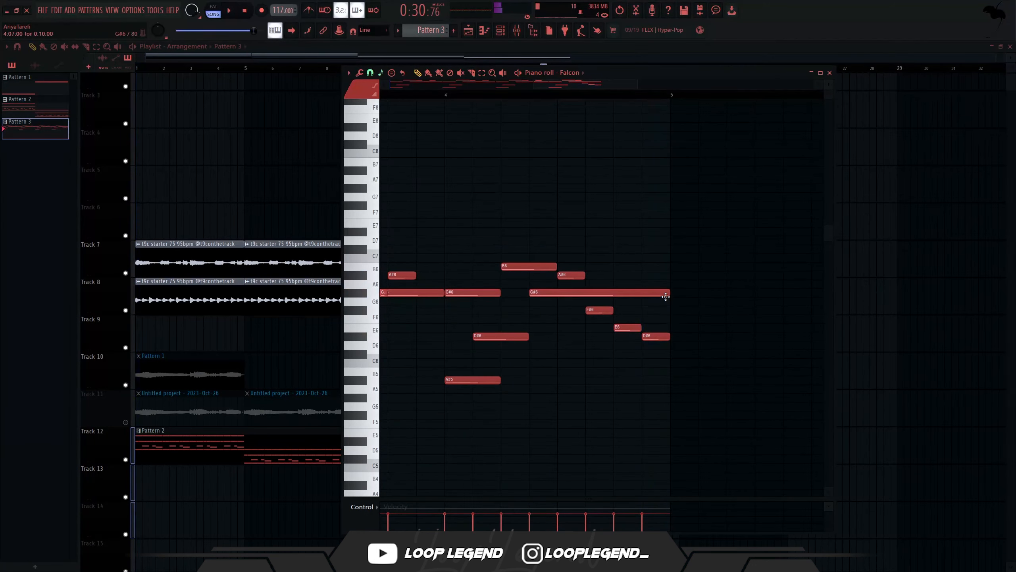
key("space")
left_click_drag(607, 308, 595, 324)
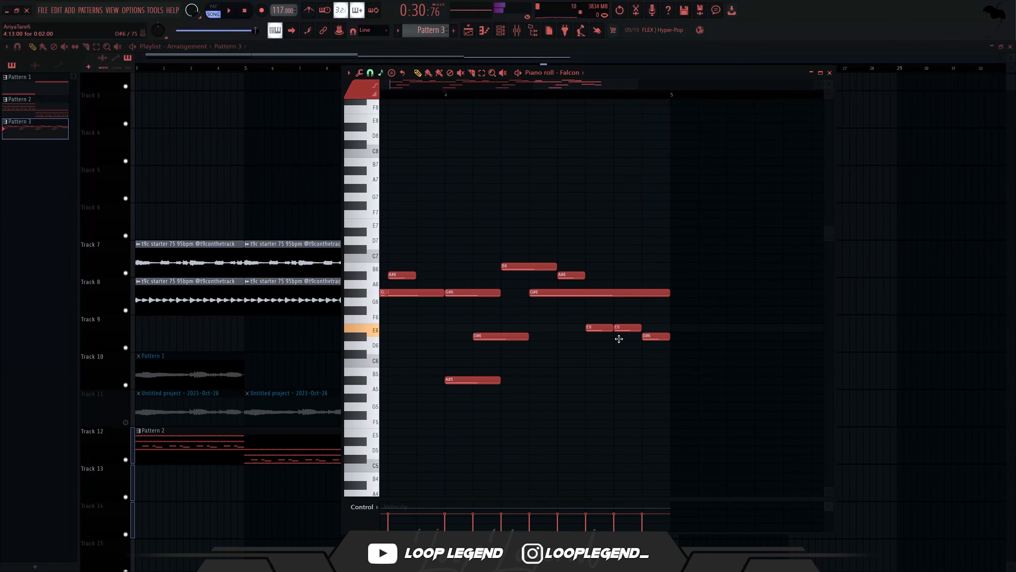
key("space")
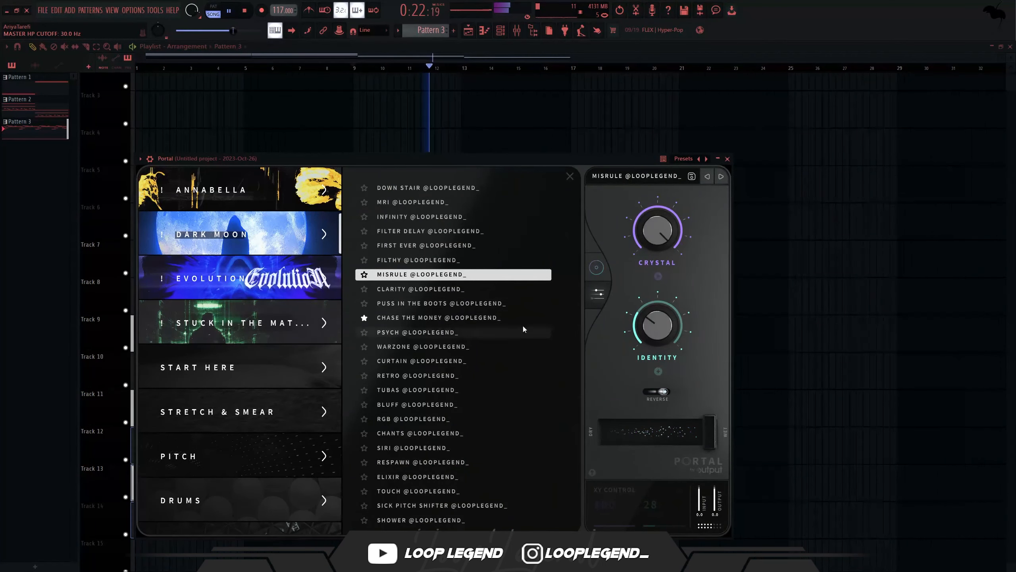
- Try Portal's Dark Moon presets Puss in the Boots, First Ever and Retro on the Untitled project - 2023-Oct-26 mixer track
left_click(500, 303)
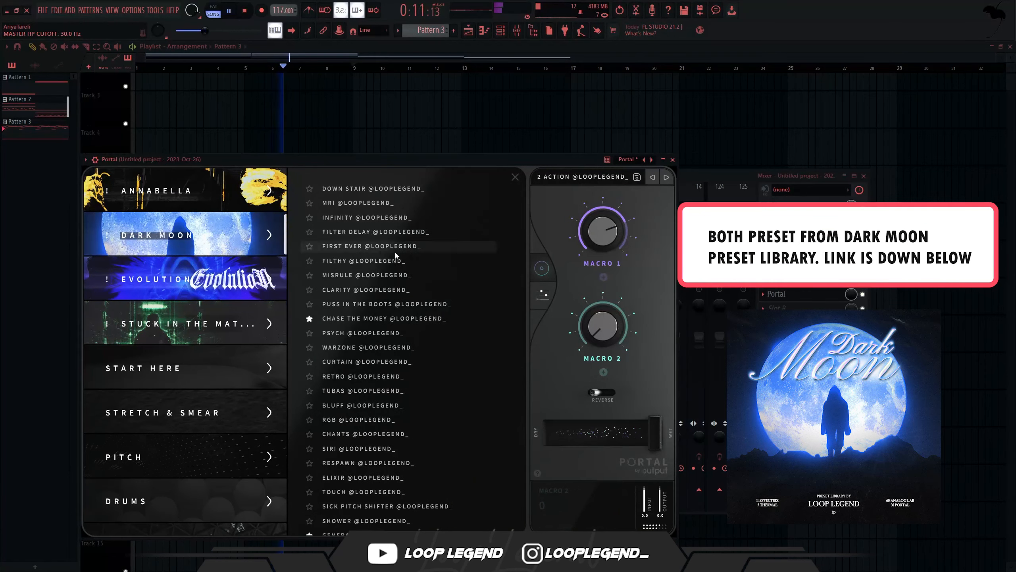
left_click(398, 252)
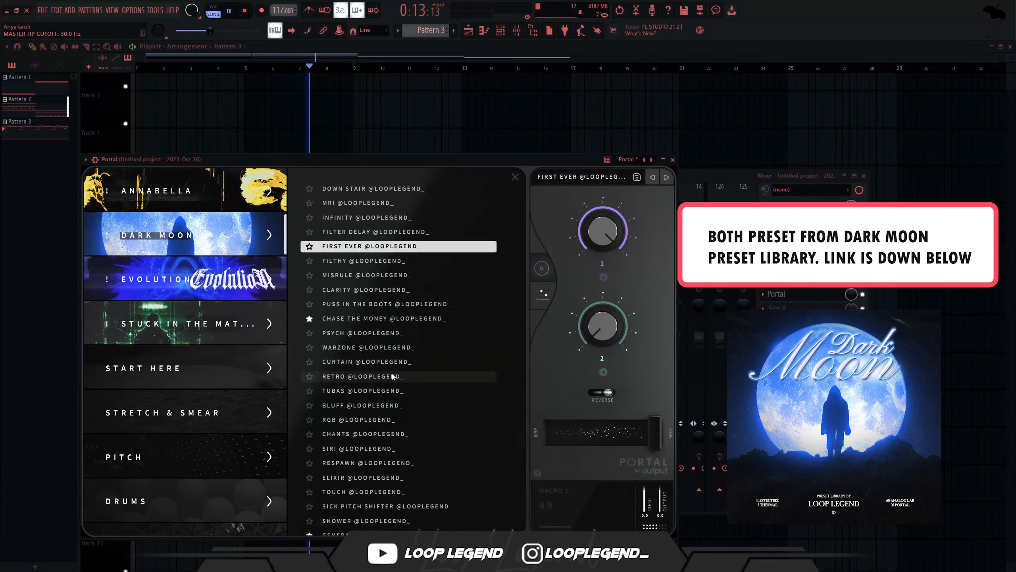
left_click(393, 376)
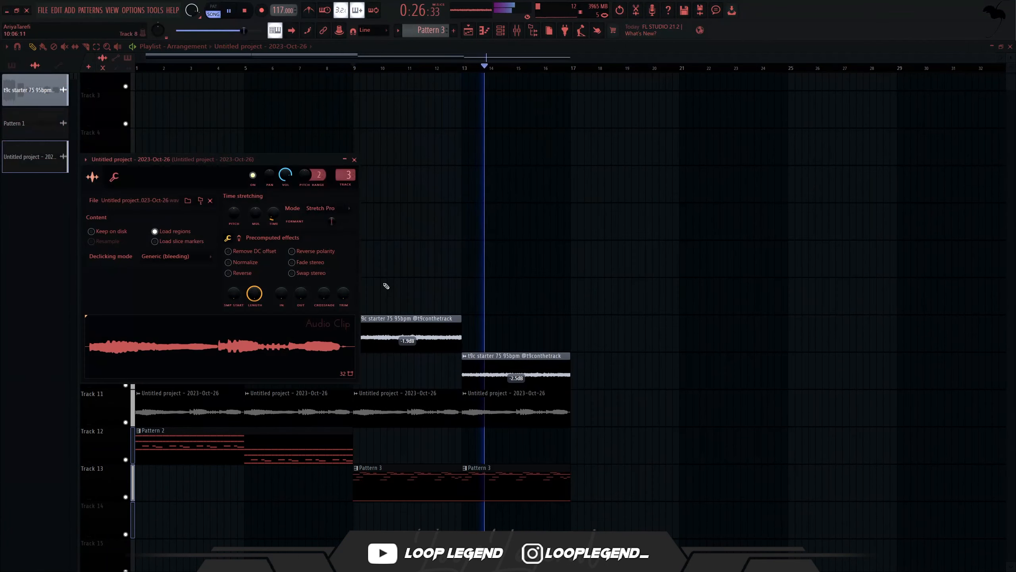
- Change the Untitled project - 2023-Oct-26 clip's time-stretching mode to Stretch and lower its pitch
left_click(315, 209)
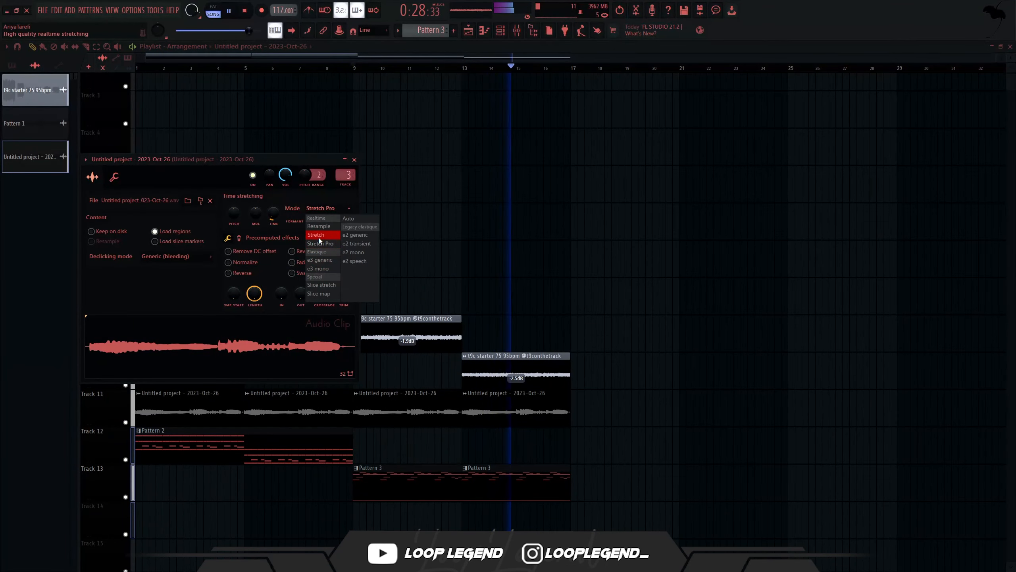
left_click(320, 237)
left_click_drag(233, 212, 234, 232)
- Play the clip with the mixer open and raise the high-pass frequency in its Fruity parametric EQ 2
key("F9")
key("space")
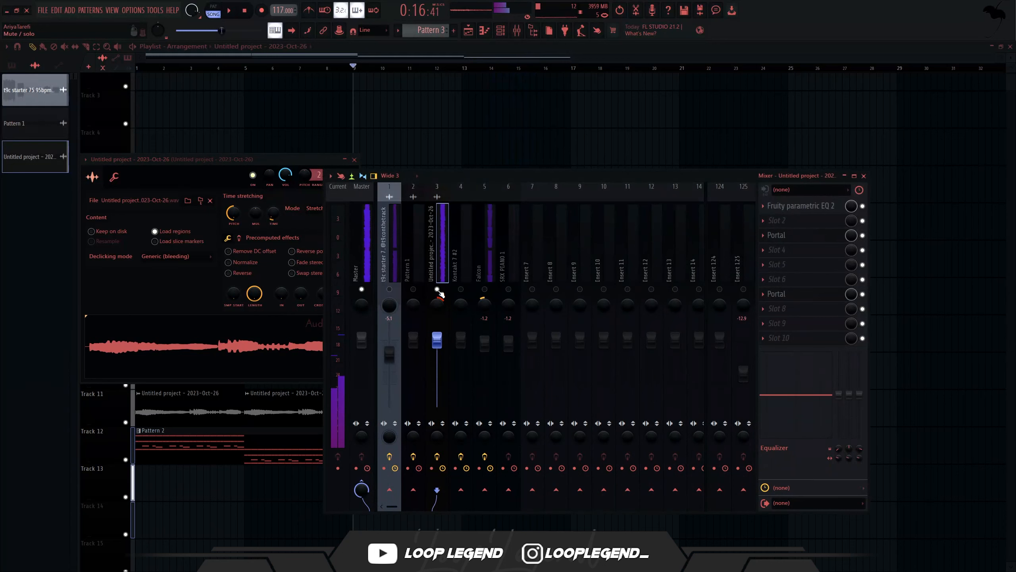
left_click_drag(270, 160, 367, 234)
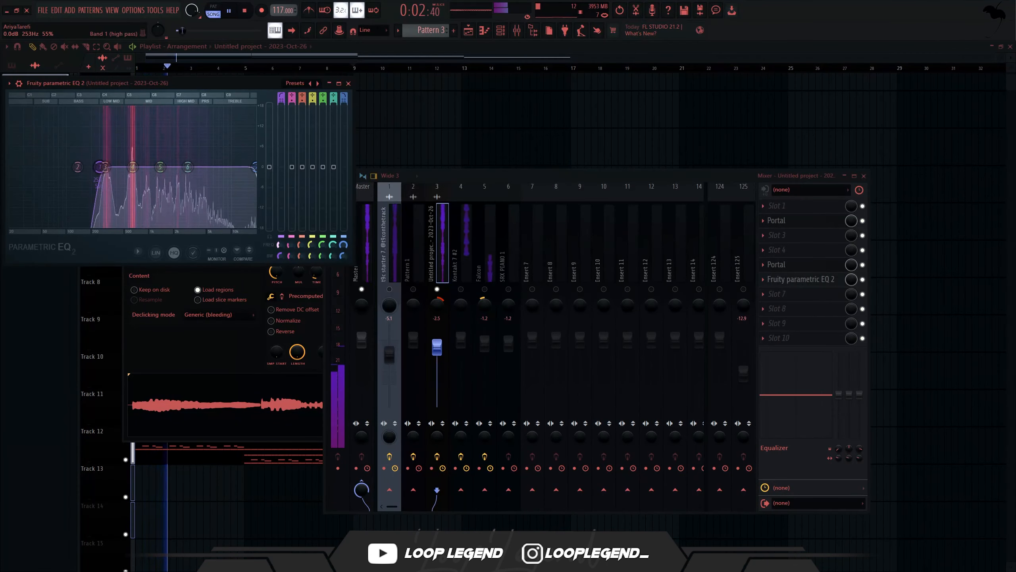
left_click_drag(100, 167, 110, 167)
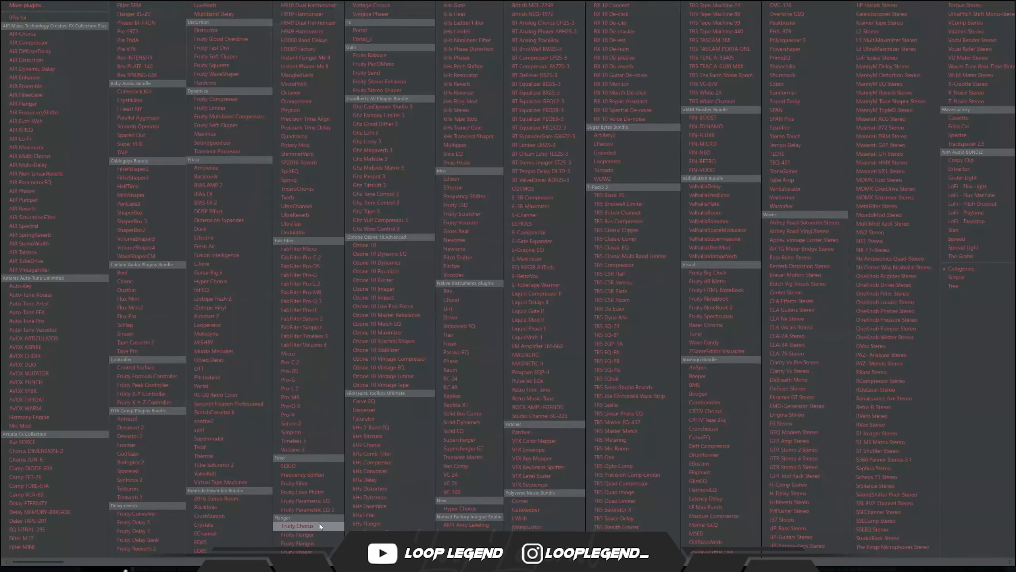
- Add Fruity Chorus in slot 8 and Fruity Reeverb 2 in slot 10 of the clip's mixer track
left_click(319, 526)
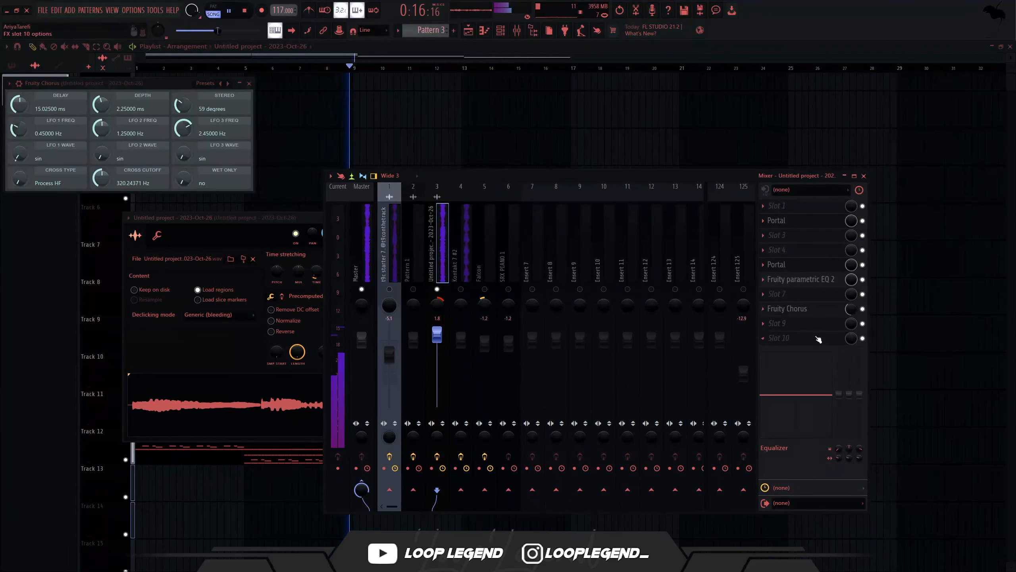
left_click(818, 339)
left_click(176, 548)
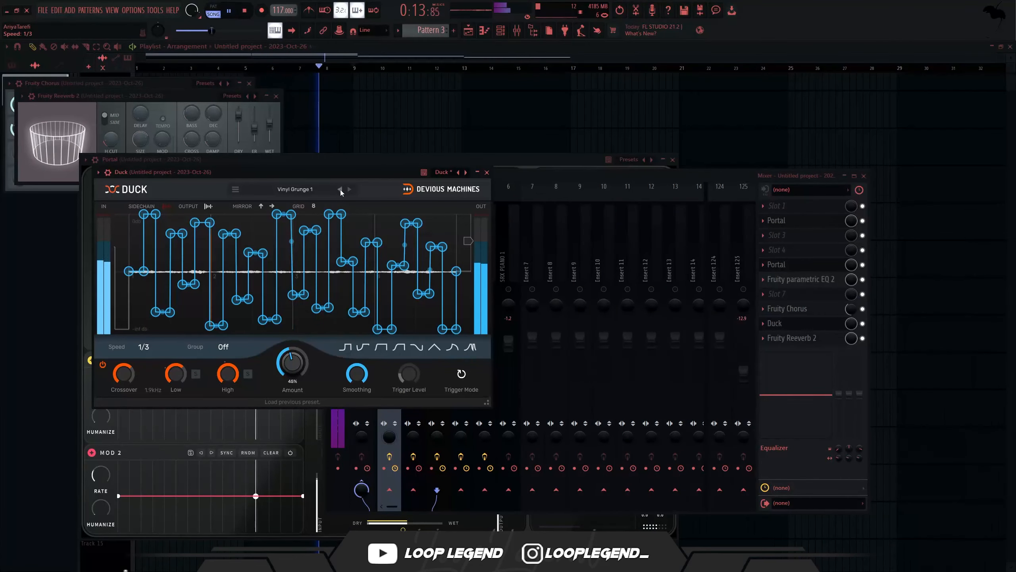
- Step back through Duck's presets from Vinyl Grunge 1 until Just Echoes is loaded
left_click(340, 189)
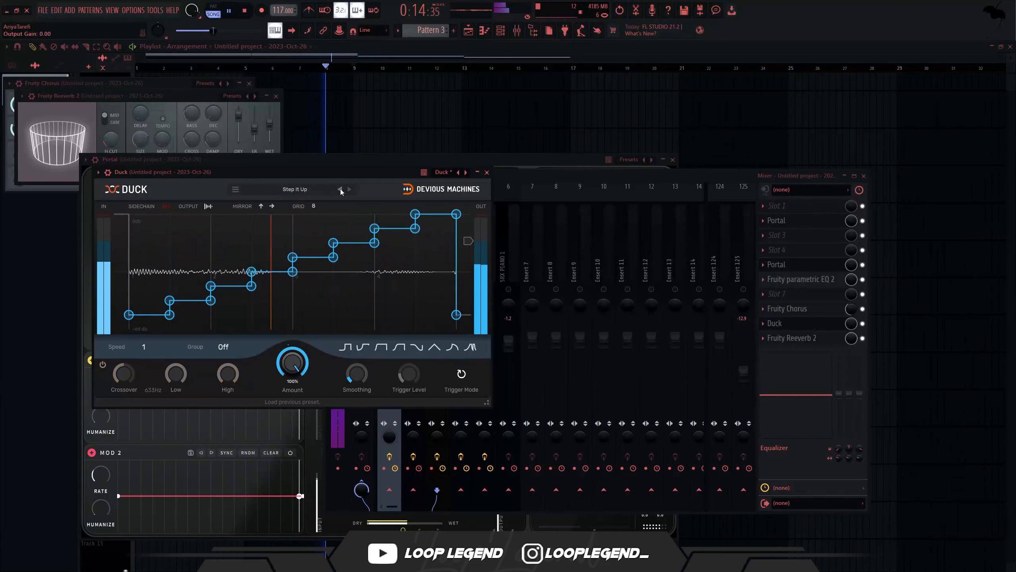
left_click(340, 189)
left_click(339, 188)
left_click(337, 191)
left_click(337, 191)
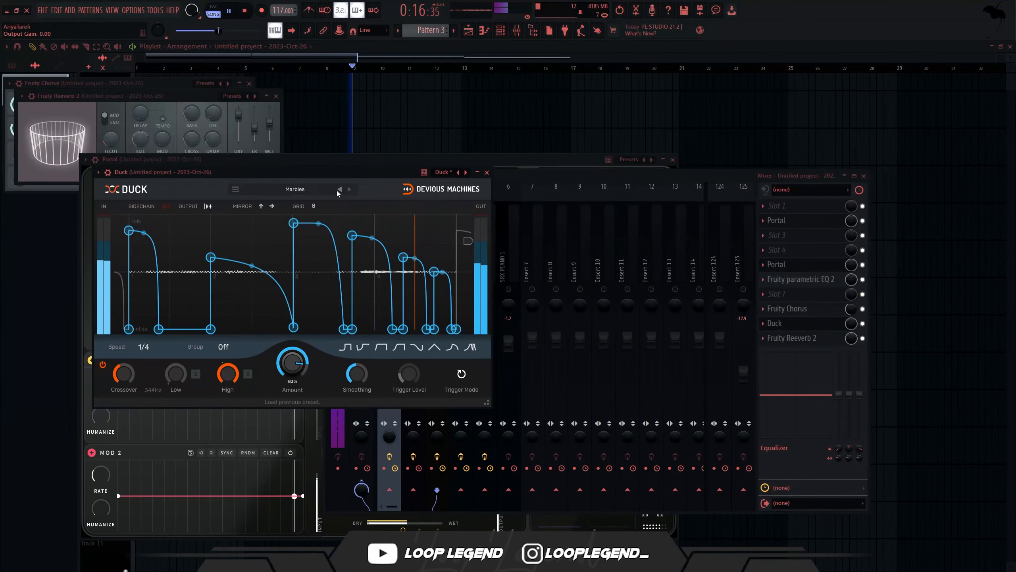
left_click(336, 190)
- Compare speeds 1/3 and 1/6 for the Just Echoes envelope in Duck and set the speed to 1/3
left_click(147, 349)
left_click(152, 306)
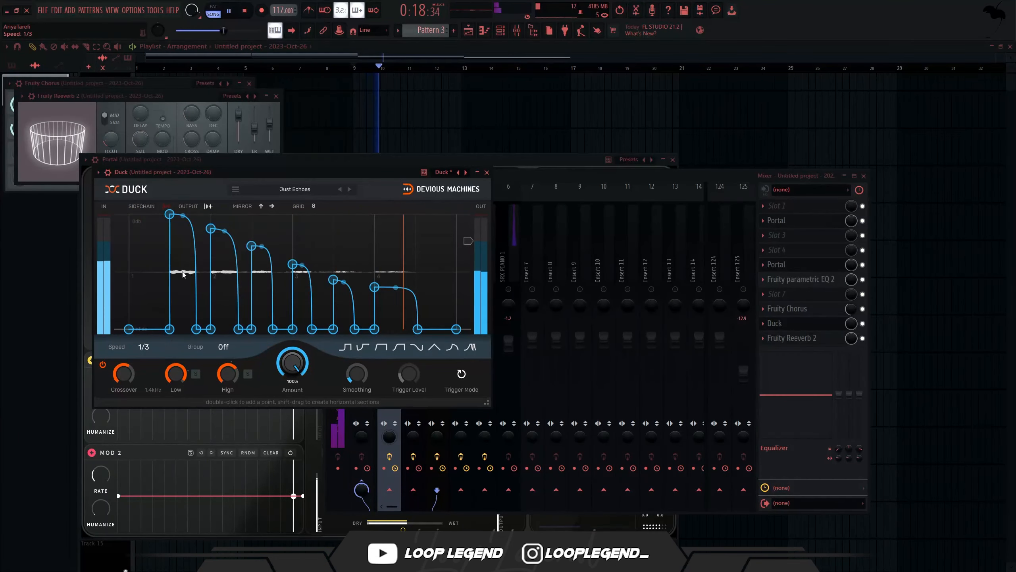
left_click(146, 348)
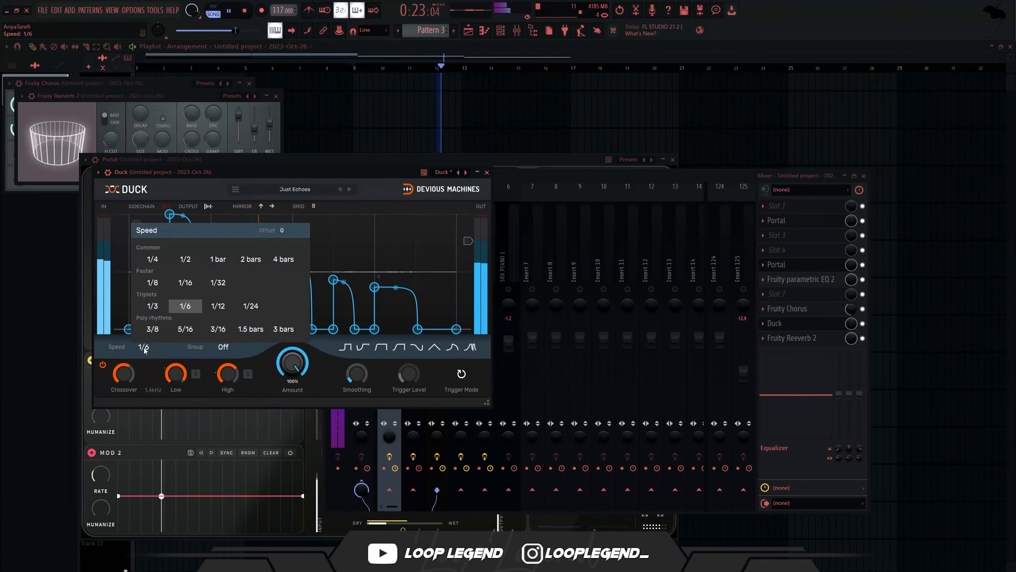
left_click(153, 307)
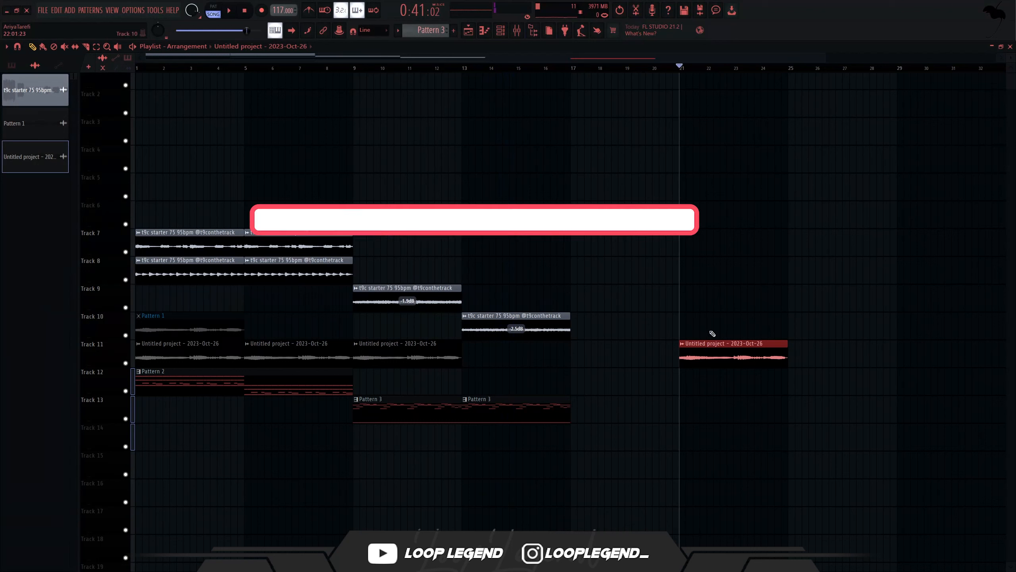
- Consolidate the Track 2 copy of the clip over bars 19 to 27 and cut off the two extra lead-in bars
left_click_drag(645, 97, 658, 97)
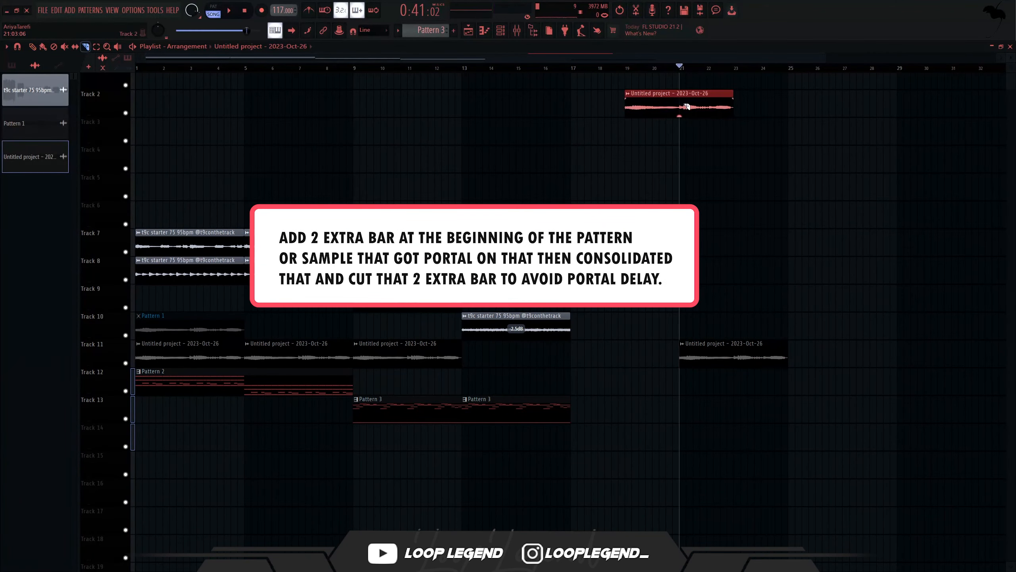
left_click_drag(694, 70, 844, 83)
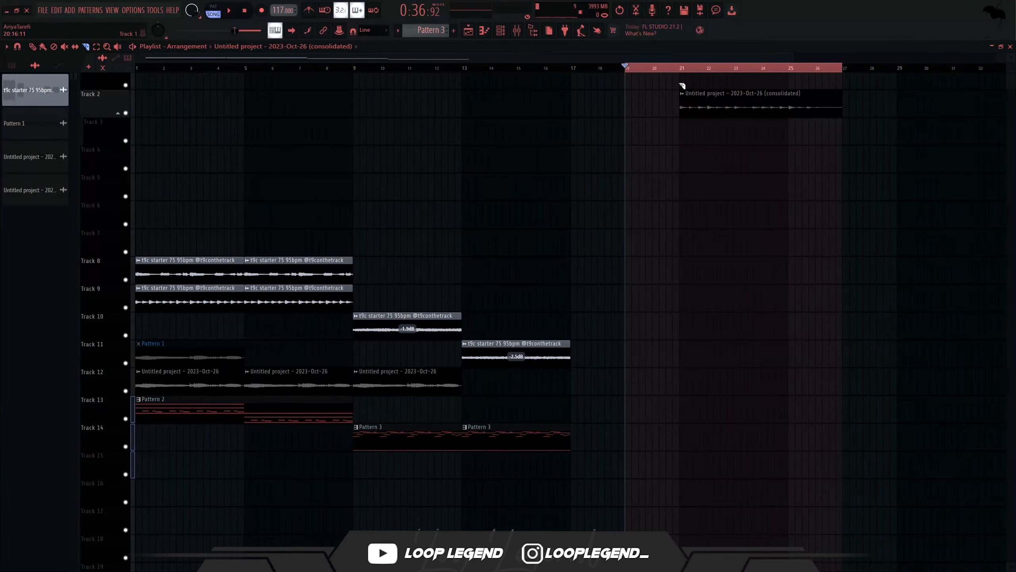
- Play the consolidated clip and move it to Track 12, repeating it along the arrangement
key("space")
double_click(706, 102)
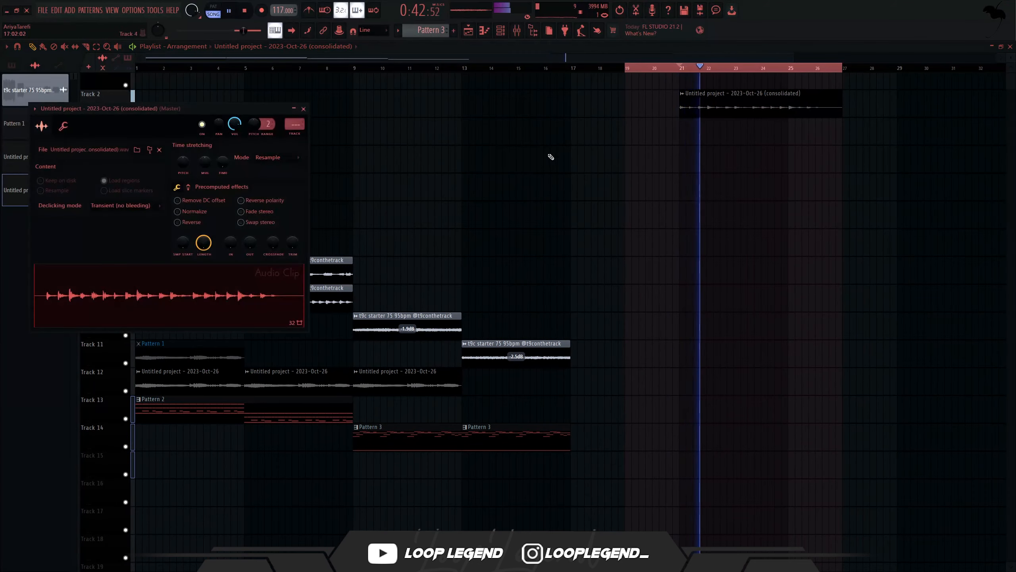
left_click_drag(732, 102, 747, 423)
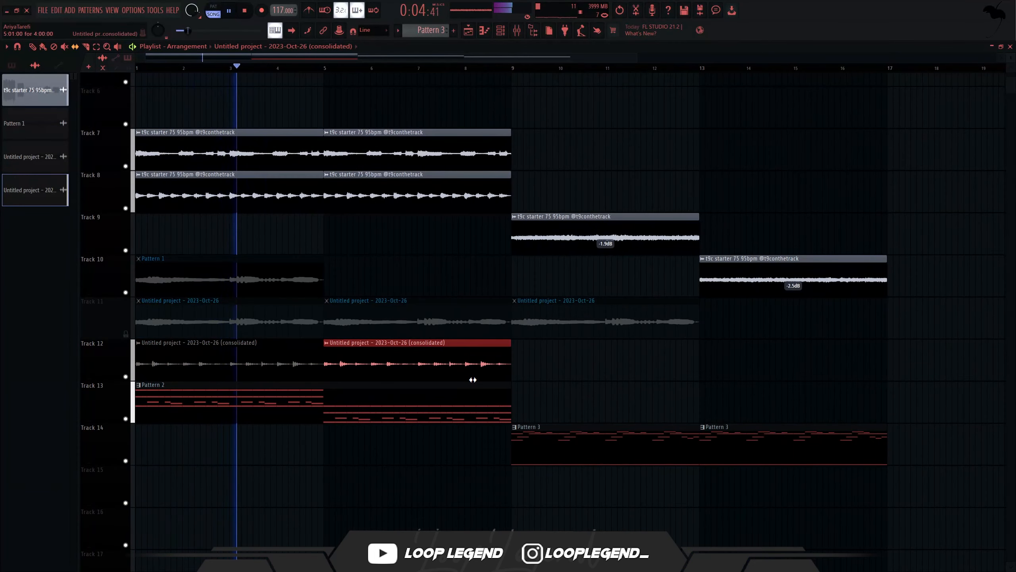
double_click(473, 379)
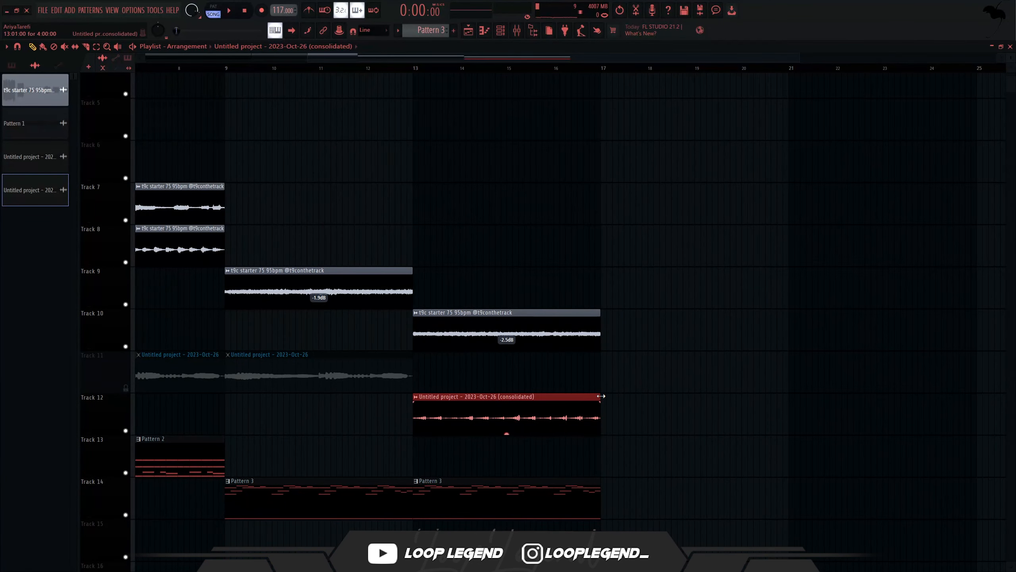
- Undo the last clip duplication and repeat a two-bar version of the consolidated clip on Track 12 across bars 13 to 17
key("ctrl+z")
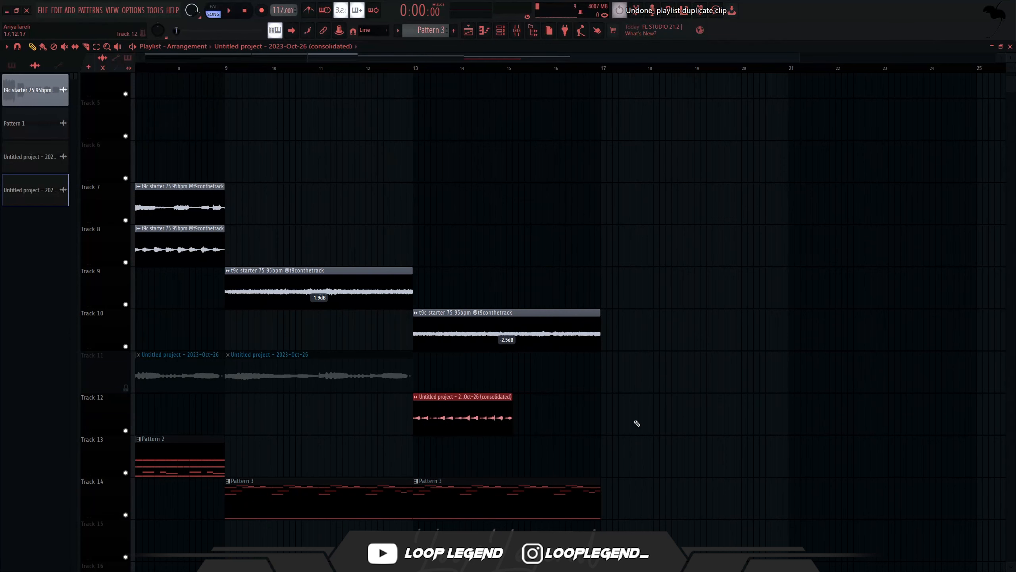
left_click_drag(509, 397, 417, 427)
key("ctrl+b")
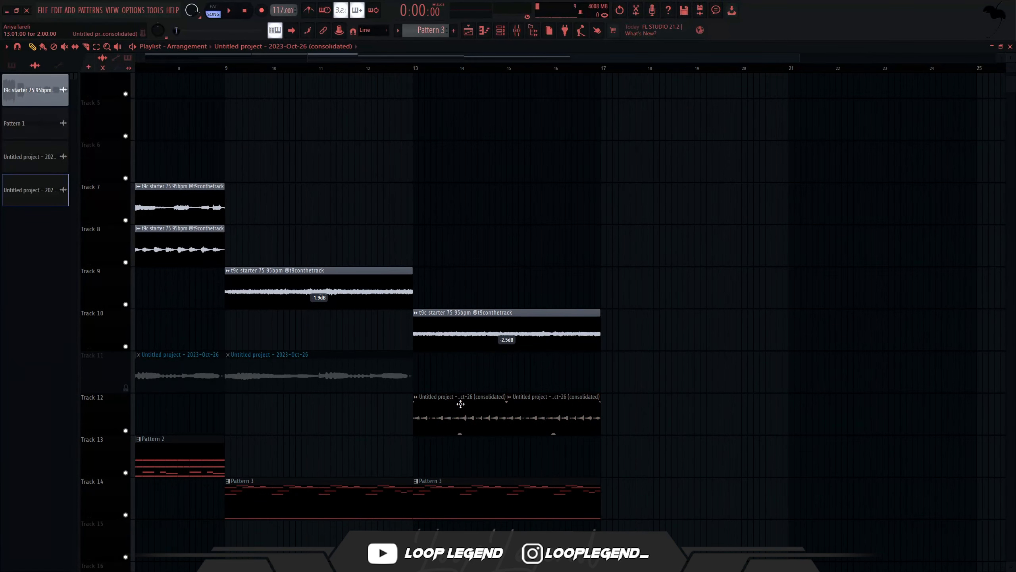
- Play from bar 13 and change the time-stretching mode of the reversed consolidated clip
double_click(460, 403)
left_click(415, 69)
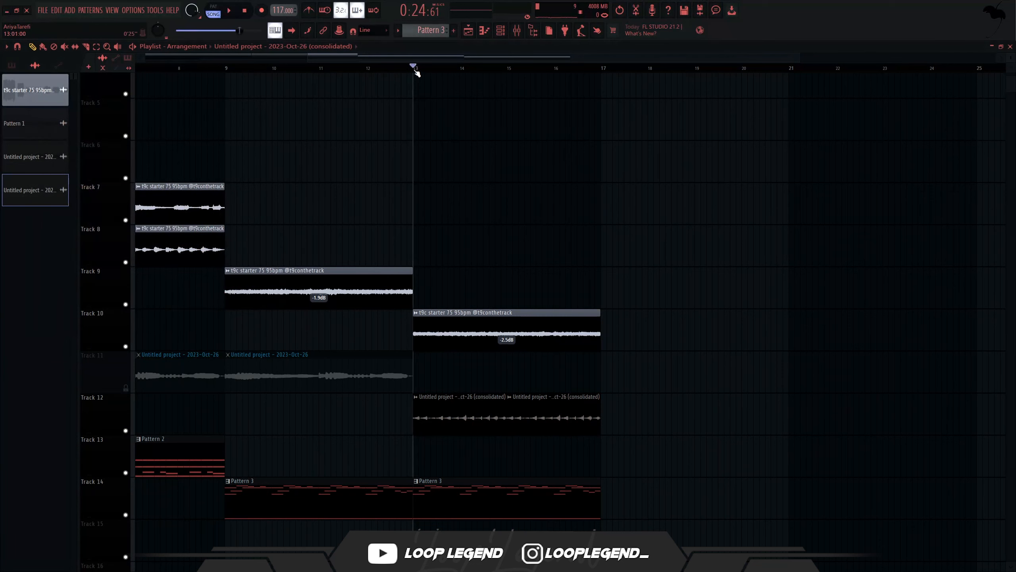
key("space")
double_click(481, 411)
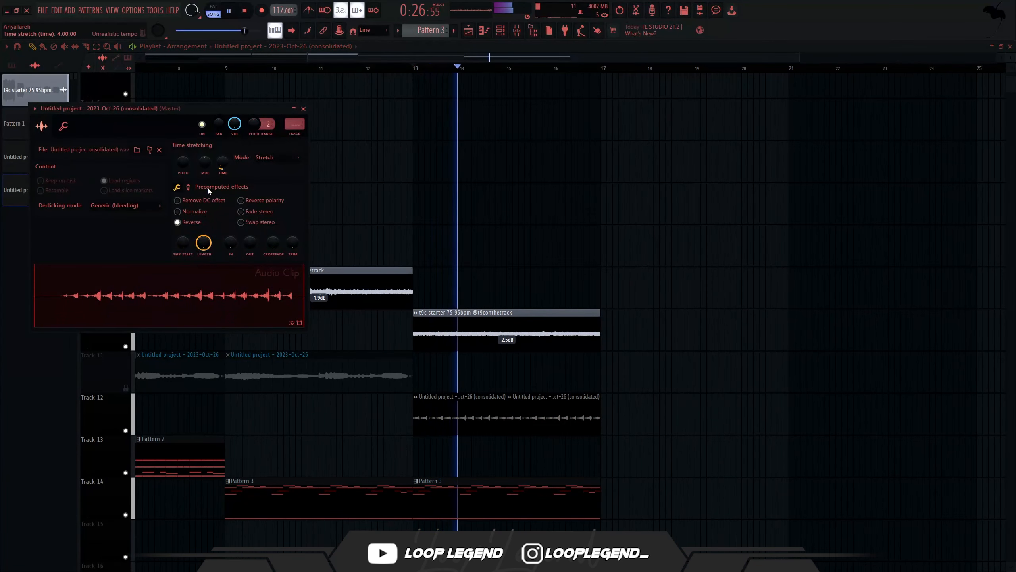
left_click(274, 157)
left_click(269, 174)
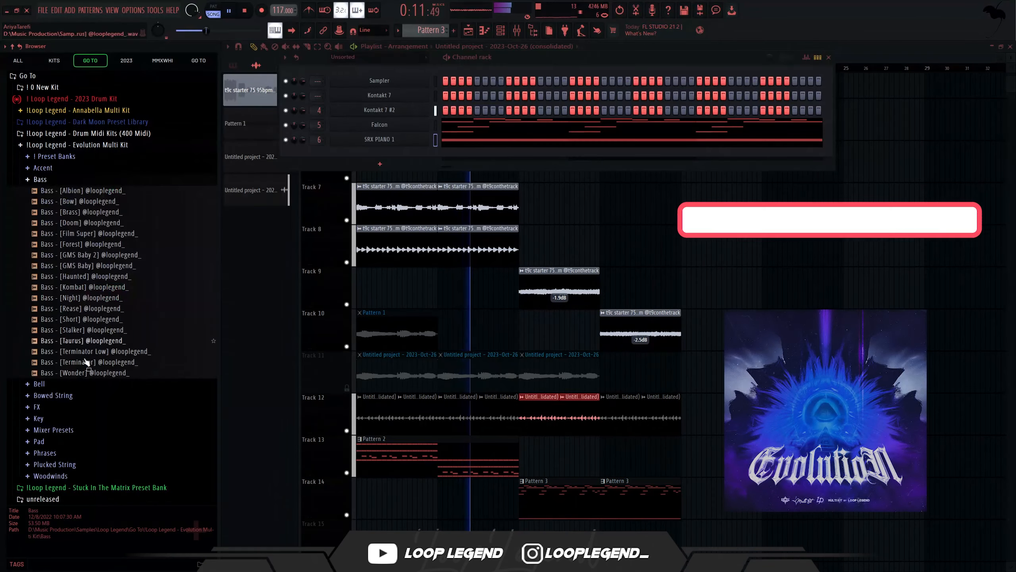
- Load Bass - [Wonder] from the Evolution Multi Kit as a channel with the SRX PIANO 1 notes, and mute the piano channel
left_click(98, 373)
left_click_drag(97, 372, 453, 146)
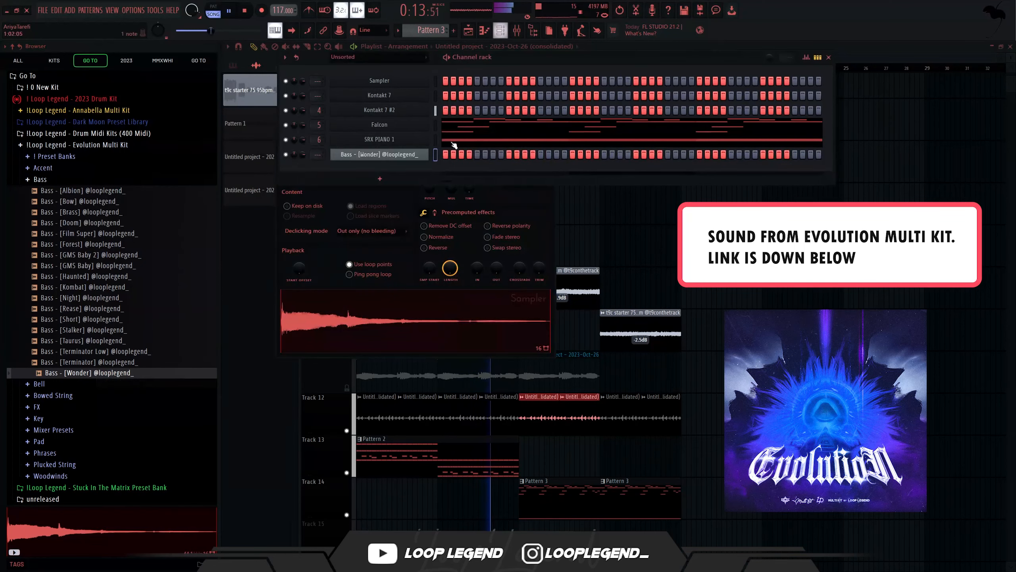
left_click(436, 155)
key("ctrl+v")
left_click(286, 139)
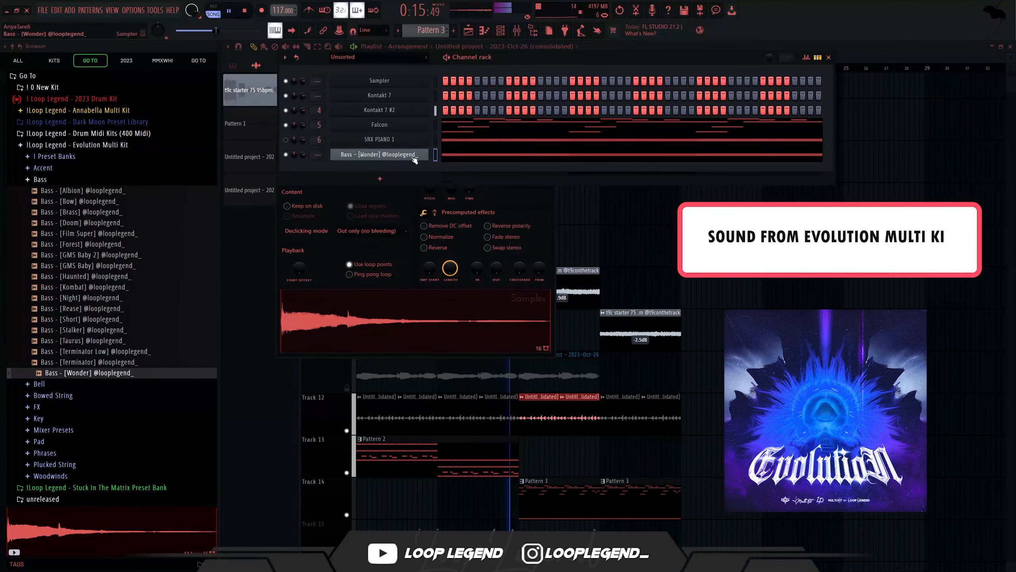
- Set the Wonder bass volume envelope to full hold with minimum decay, sustain and release, and route the channel to a free mixer track
left_click(454, 154)
scroll(740, 260, "down", 5)
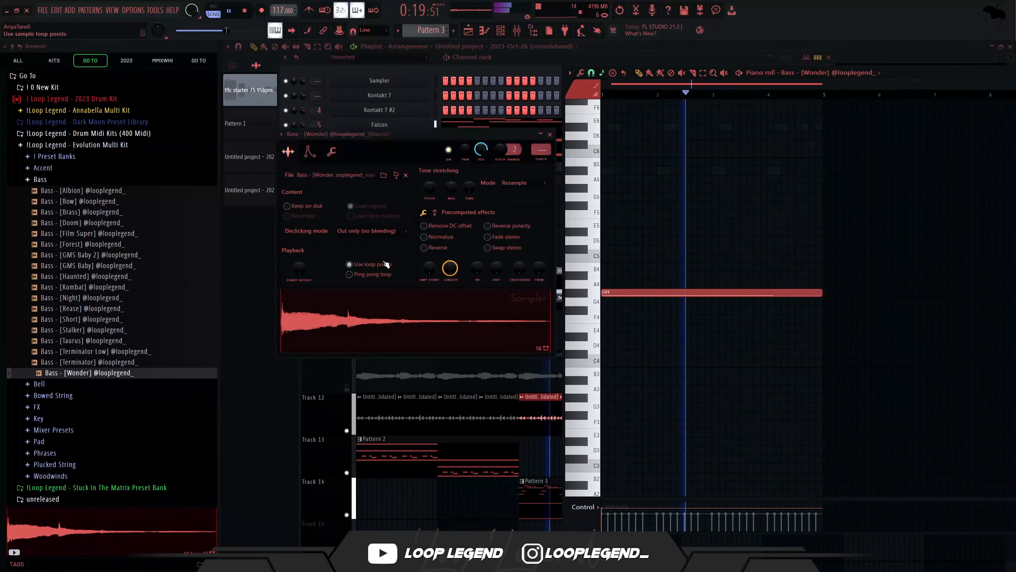
left_click(309, 152)
left_click_drag(308, 249, 324, 200)
left_click_drag(341, 248, 341, 256)
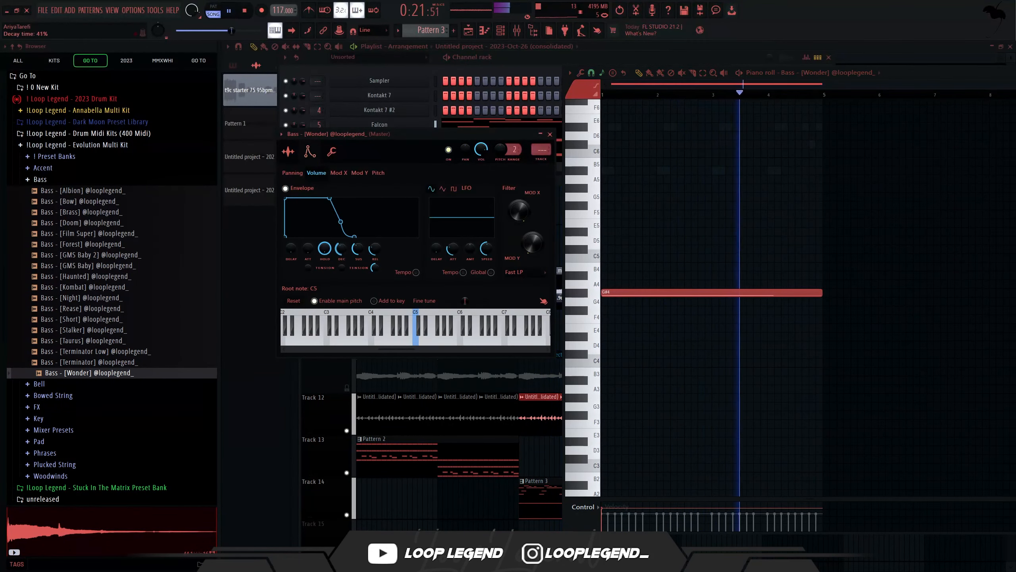
left_click_drag(395, 351, 395, 357)
left_click_drag(375, 249, 375, 280)
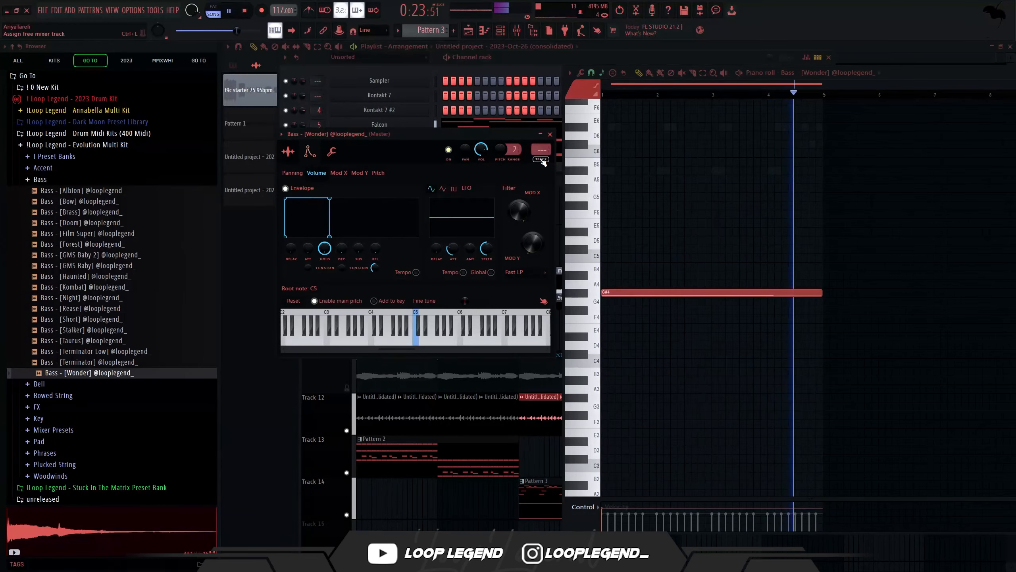
key("ctrl+l")
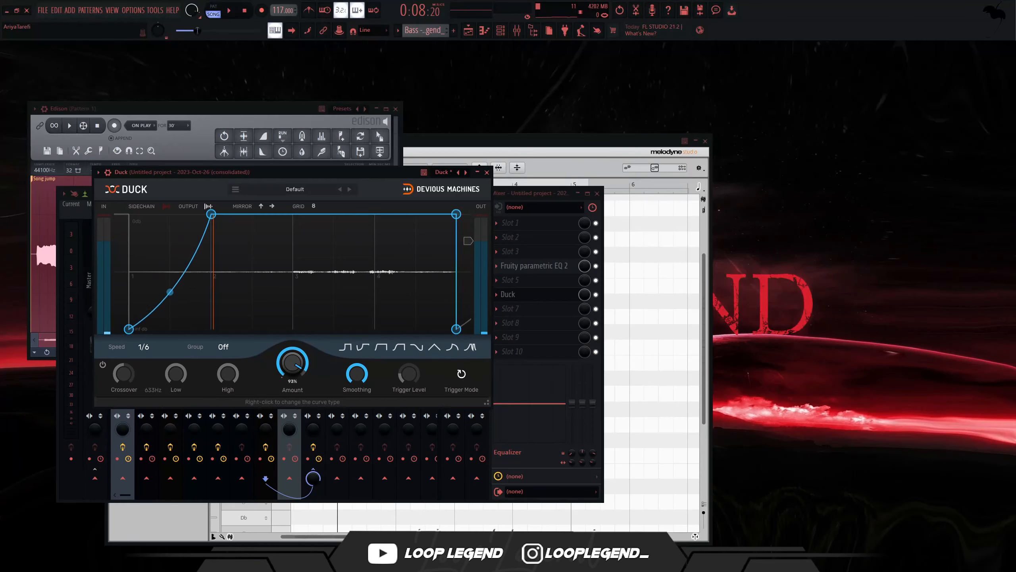
- Play the loop and reshape Duck's envelope with a curved rise, flat top and curved fall at speed 1/12
left_click_drag(222, 173, 264, 194)
key("space")
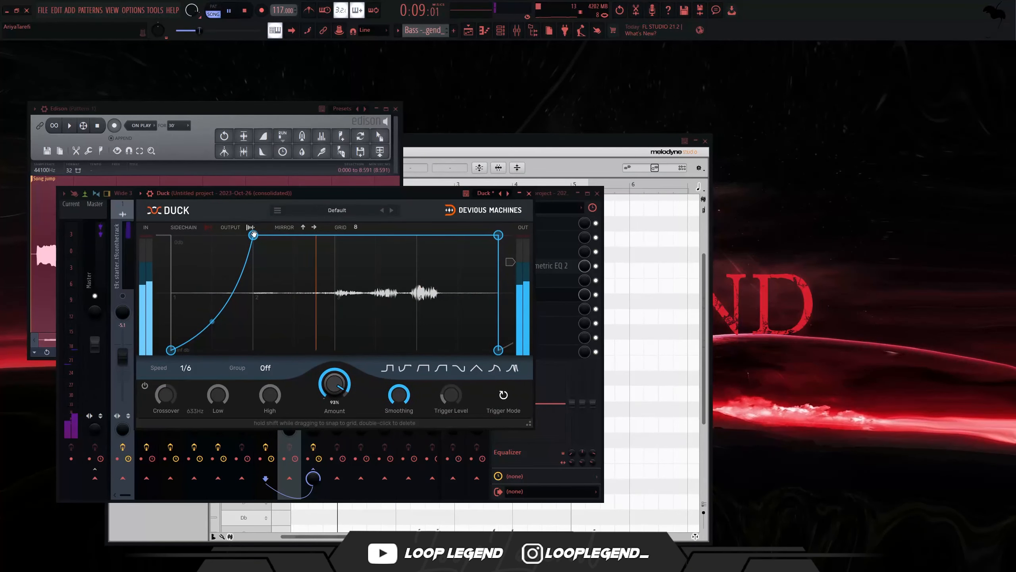
left_click_drag(498, 235, 391, 248)
left_click(189, 369)
left_click(265, 318)
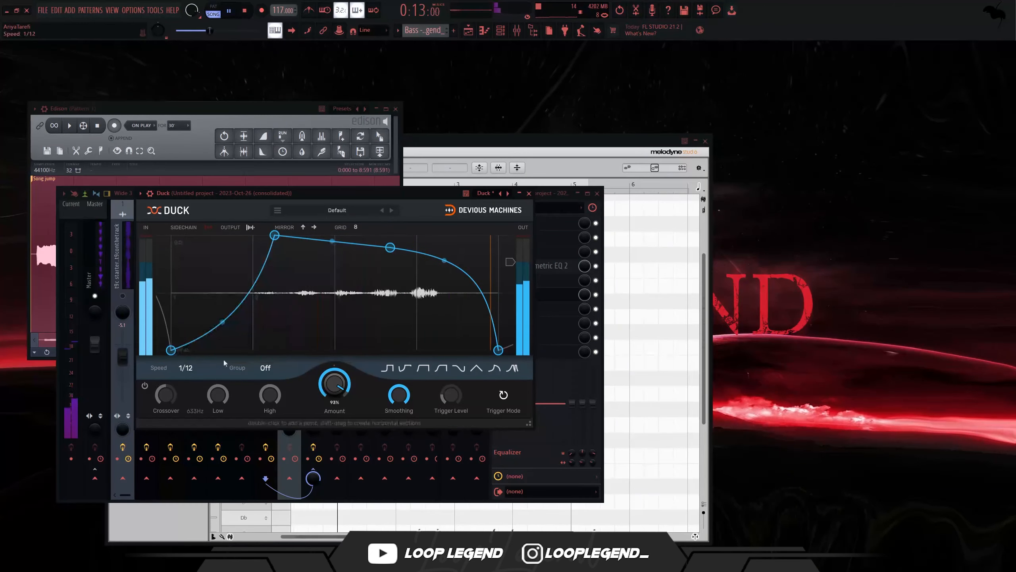
left_click_drag(391, 247, 440, 236)
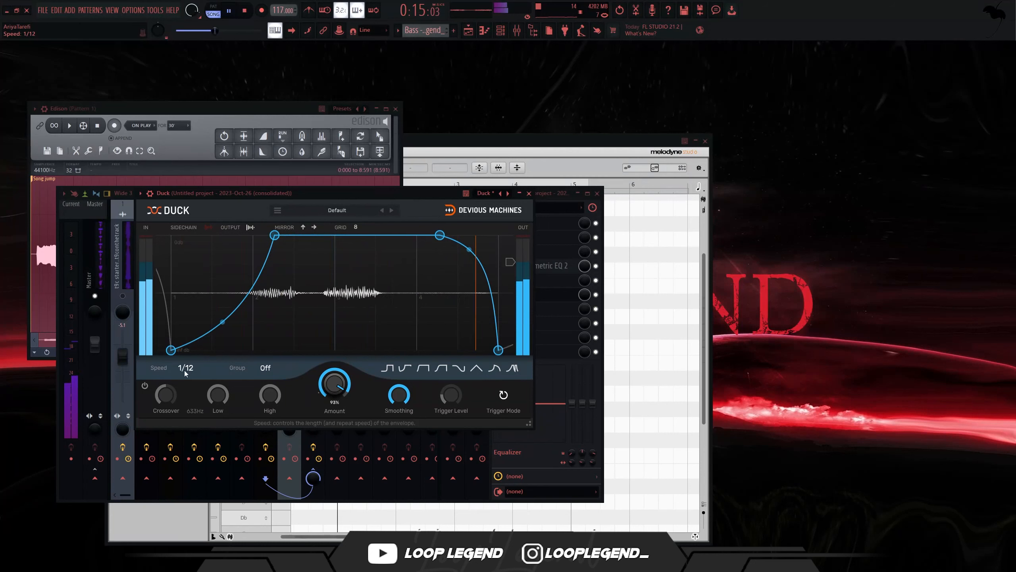
- Set Duck's envelope speed to 1/8 and close the plugin
left_click(186, 368)
left_click(195, 320)
left_click_drag(288, 193, 321, 221)
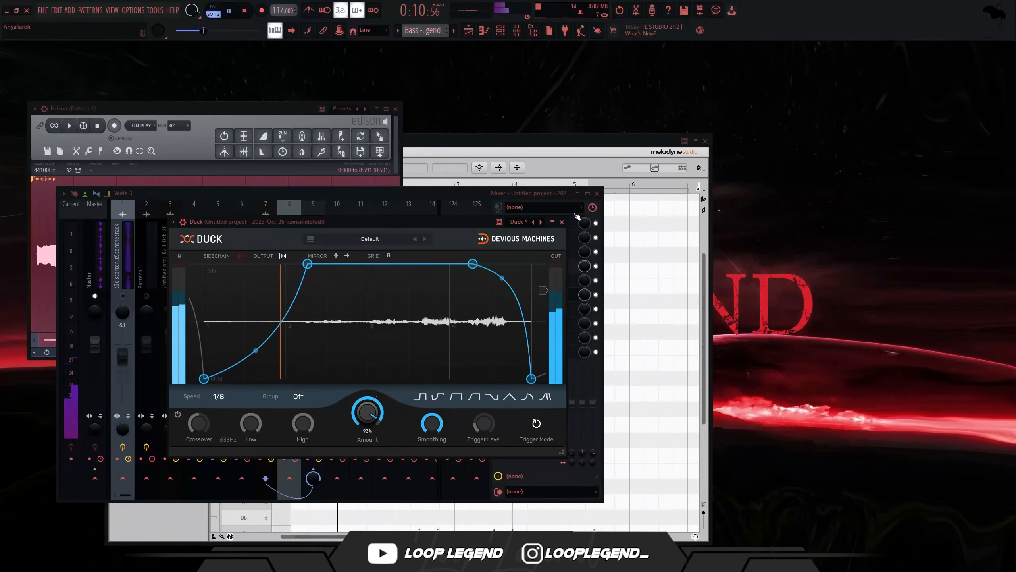
left_click(563, 222)
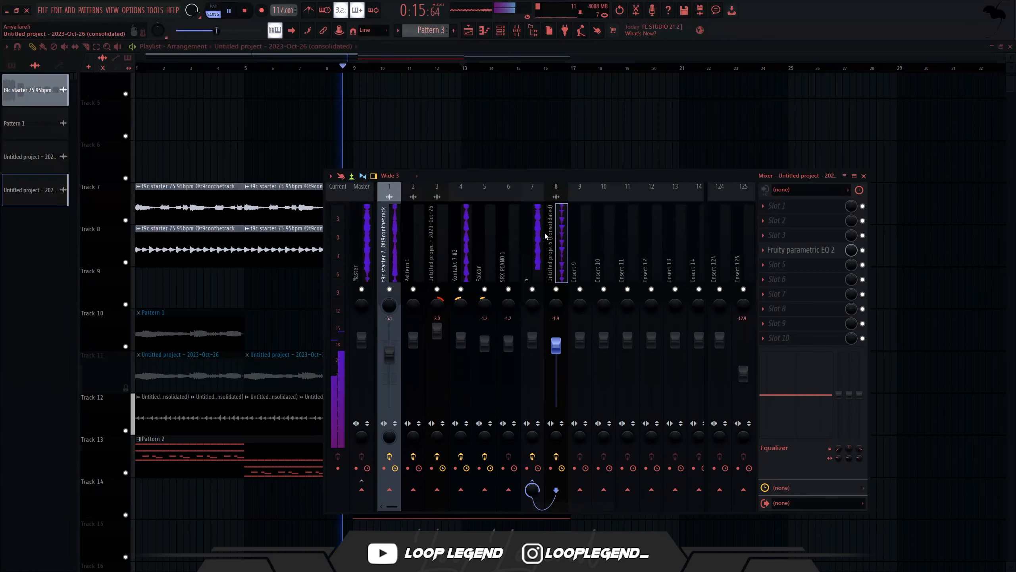
- Open the Fruity parametric EQ 2 on mixer track b and add soothe2 in slot 7
left_click(538, 256)
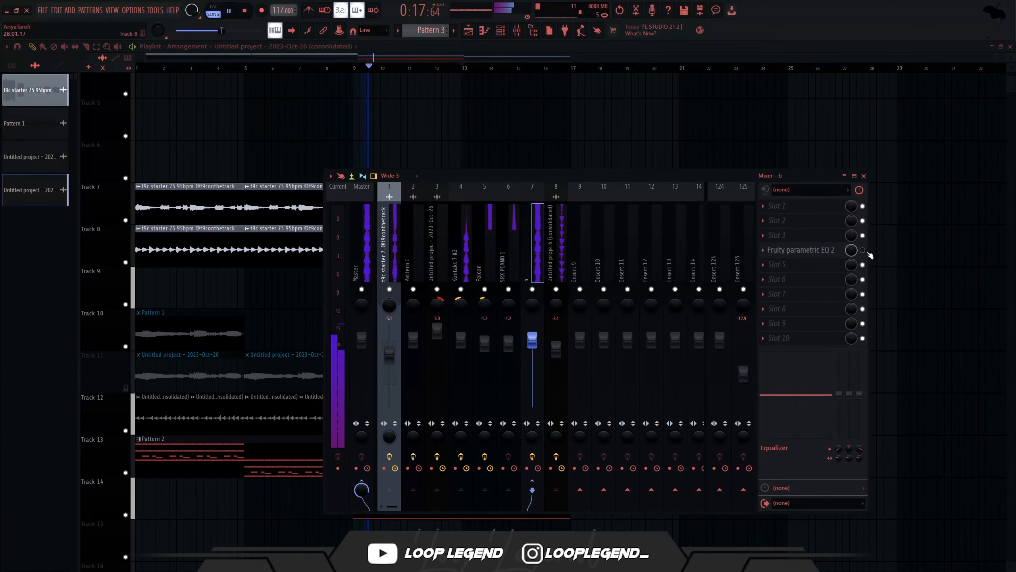
left_click(801, 250)
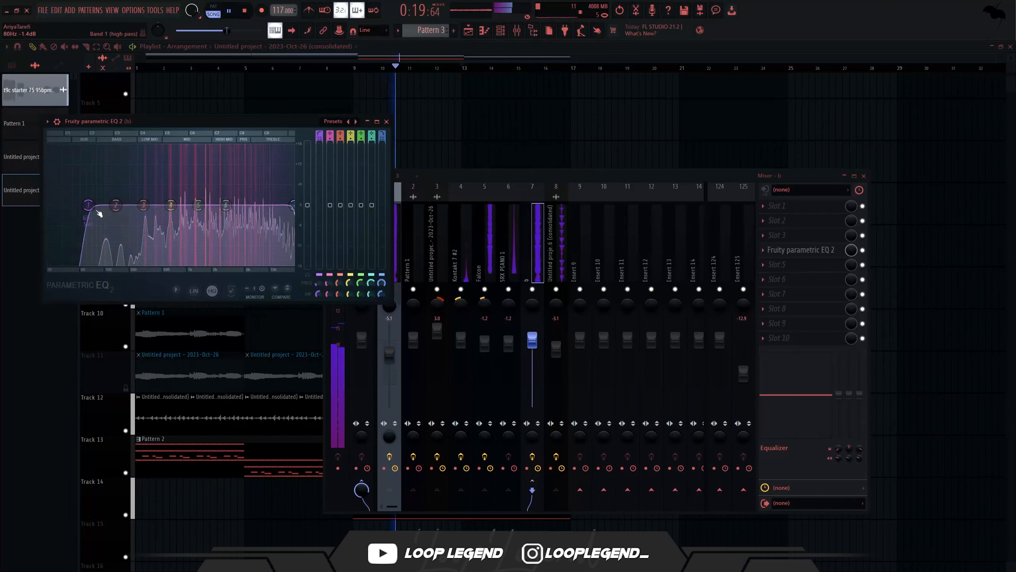
left_click(776, 293)
left_click(229, 422)
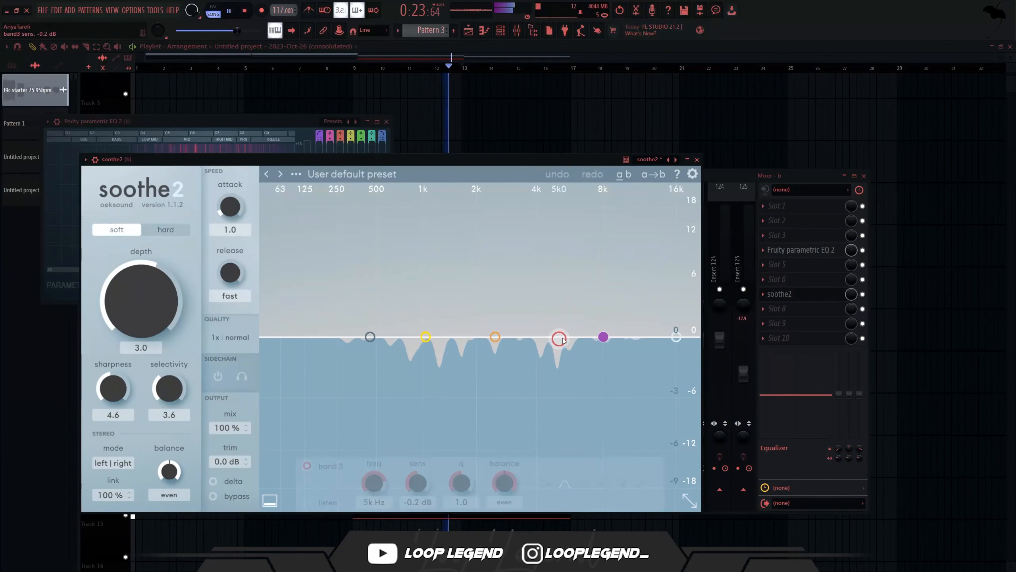
- Raise soothe2's band 3 near 3.5 kHz and band 2 near 871 Hz, and back both off slightly
left_click_drag(558, 336, 531, 239)
left_click_drag(493, 338, 413, 263)
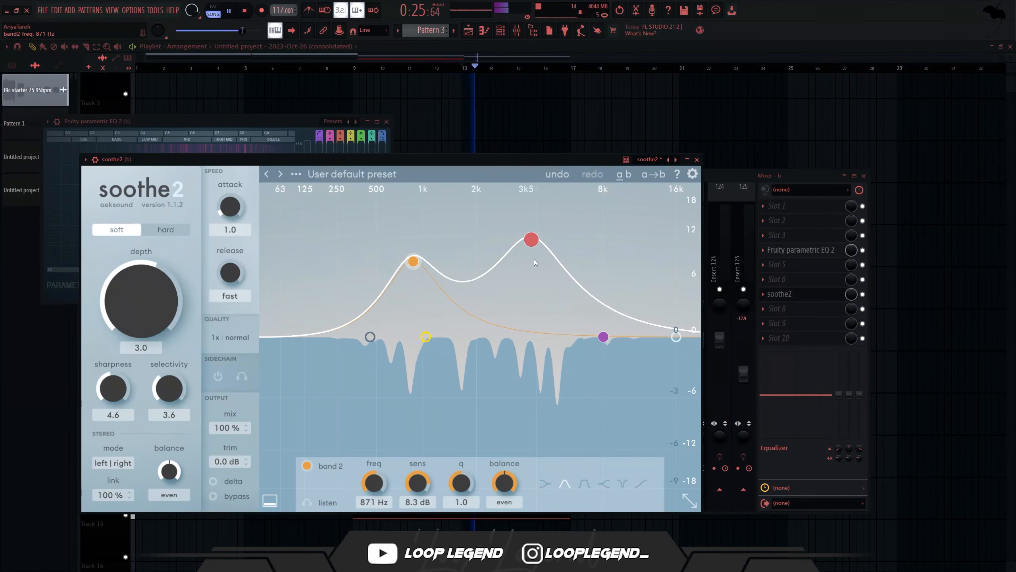
left_click_drag(531, 240, 536, 268)
scroll(411, 271, "down", 3)
left_click_drag(412, 272, 422, 293)
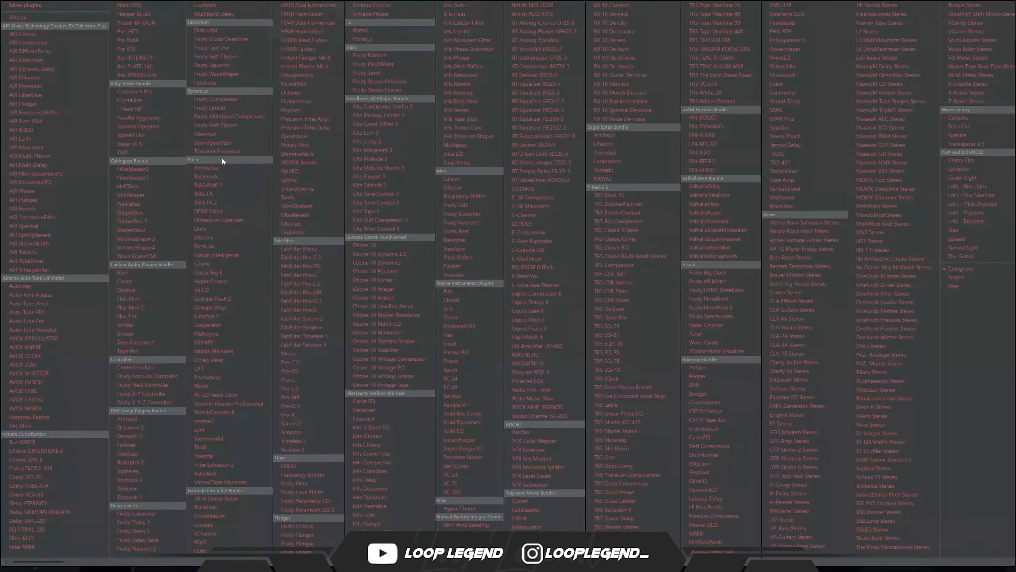
- Add Maximus in slot 10 of mixer track b, load a preset and fine-tune its LMH mix
left_click(240, 134)
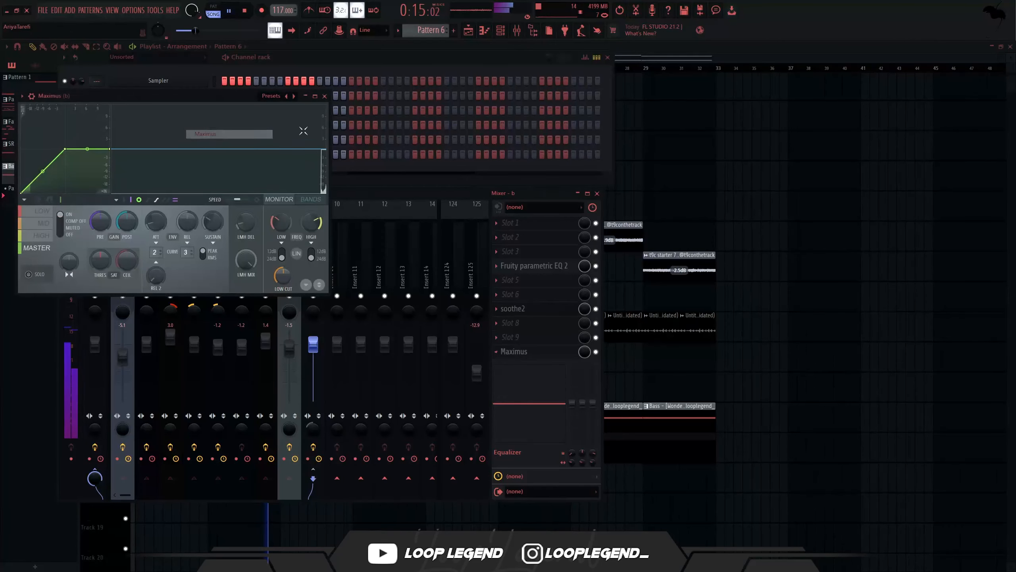
left_click(276, 96)
left_click(294, 461)
mouse_move(247, 260)
left_mouse_down()
mouse_move(247, 308)
mouse_move(249, 258)
left_mouse_up()
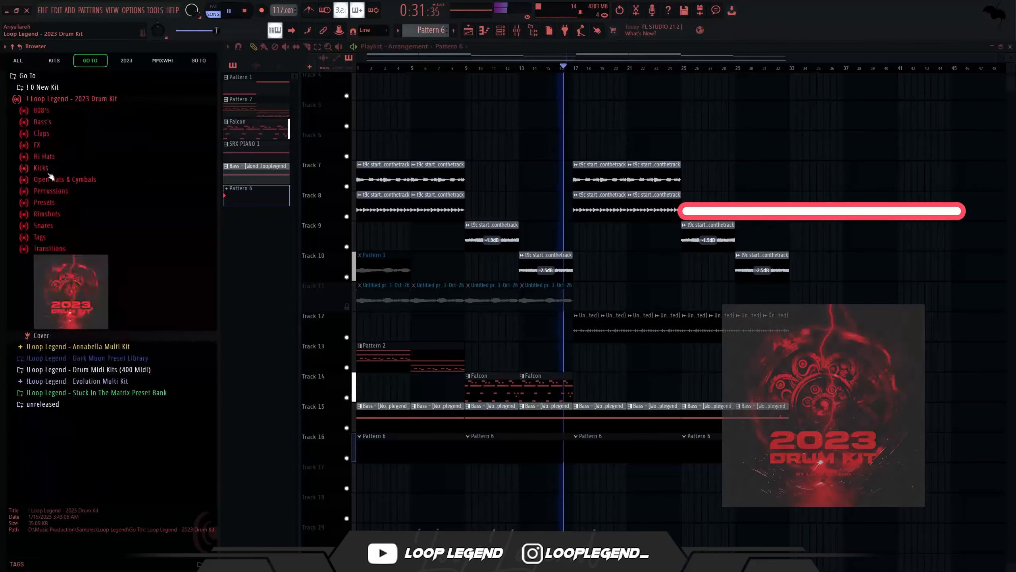
- Load Hi Hat - [Go To] from the 2023 Drum Kit into a new channel of Pattern 6
left_click(100, 296)
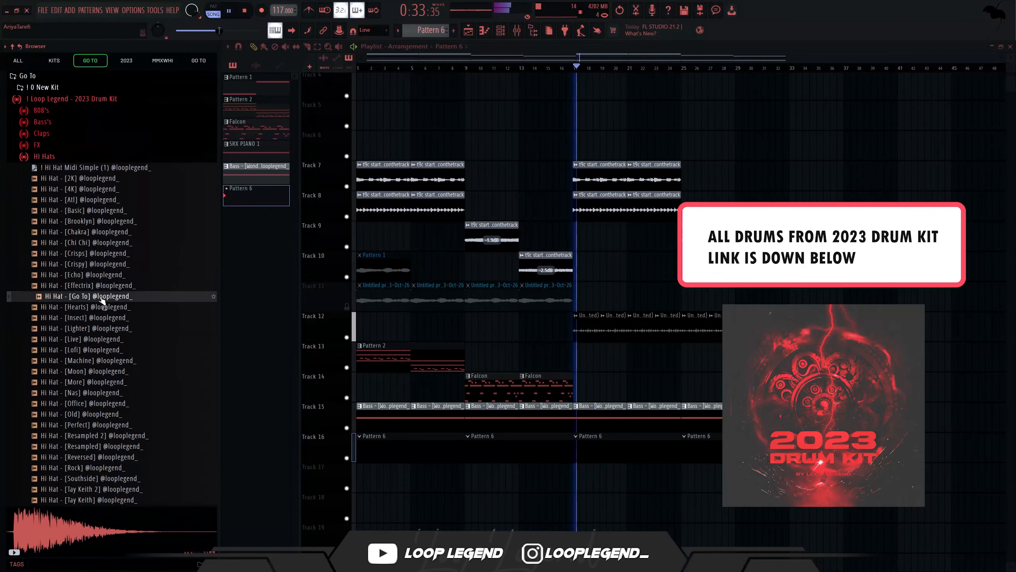
right_click(100, 295)
left_click(133, 310)
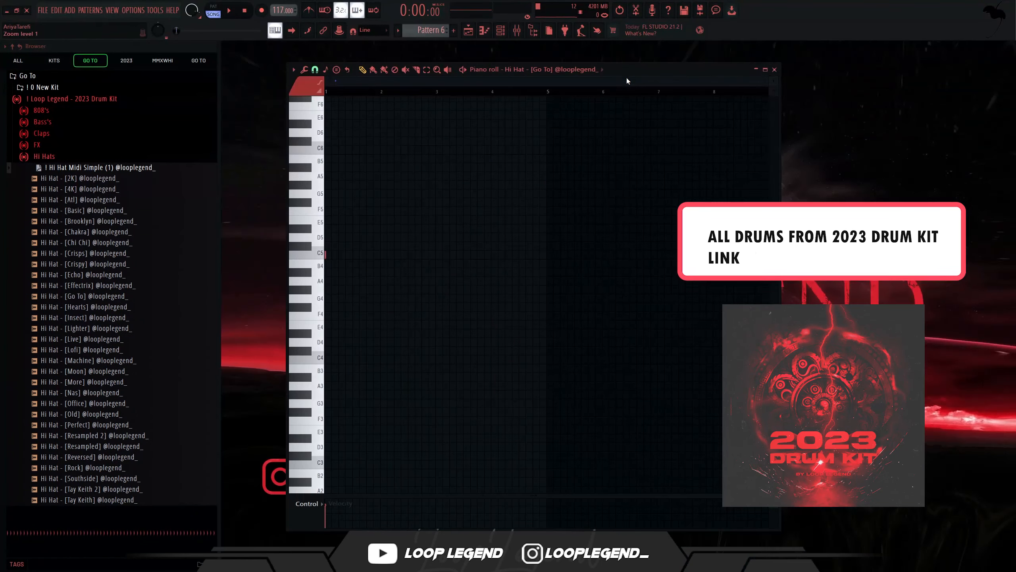
- Set the piano roll snap to 1/3 beat and build a row of eight consecutive C5 hi-hat notes
left_click(315, 69)
left_click(334, 185)
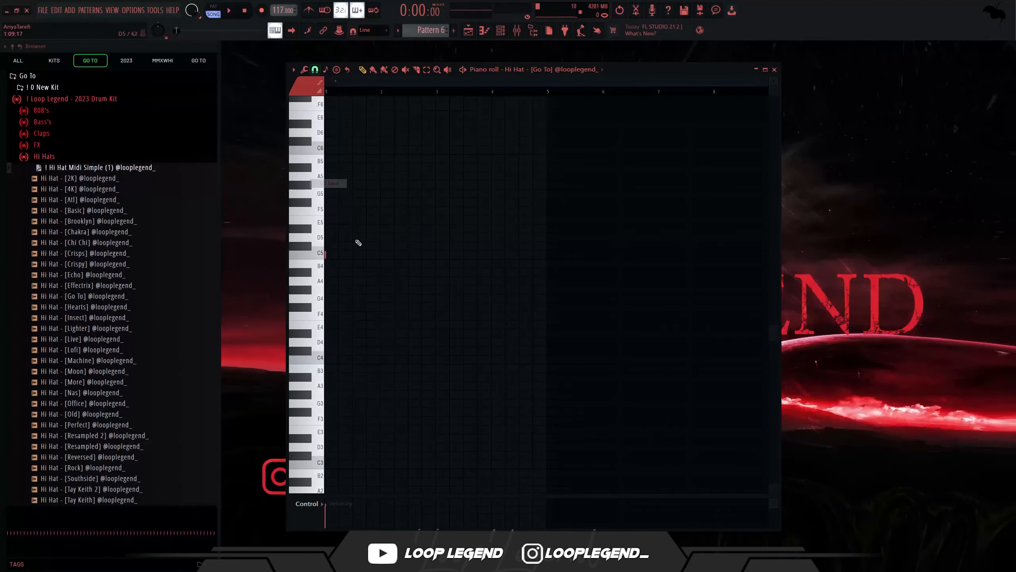
scroll(305, 267, "up", 4)
key("ctrl+b")
left_click_drag(383, 289, 454, 309)
key("ctrl+b")
left_click(443, 345, "ctrl")
key("ctrl+b")
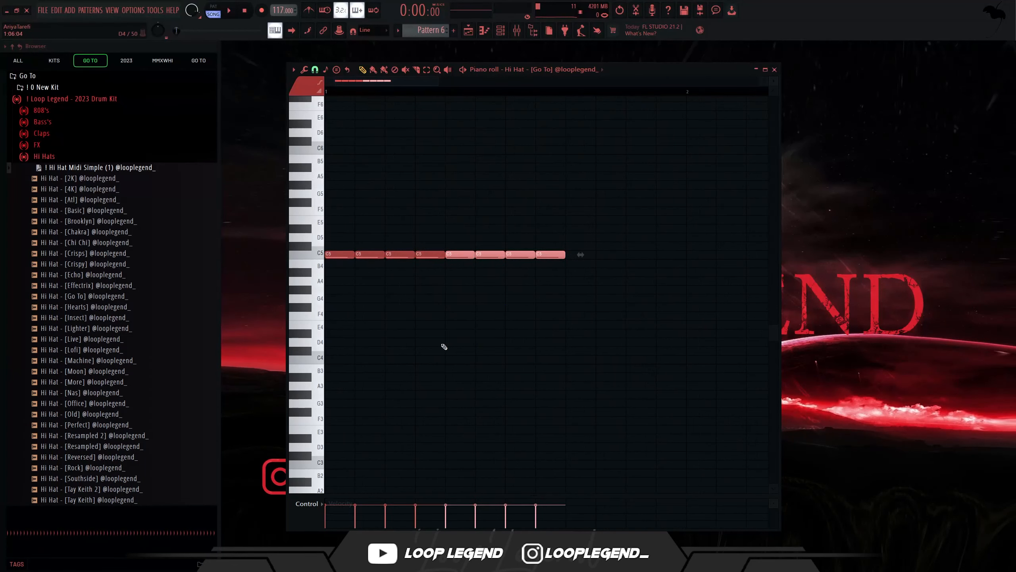
- Duplicate the C5 hi-hat notes to fill four bars and delete the excess notes past bar 5
left_click(447, 366, "ctrl")
key("ctrl+b")
key("ctrl+b")
left_click(452, 381, "ctrl")
key("ctrl+b")
scroll(493, 350, "down", 7)
left_click_drag(620, 220, 507, 289)
key("Delete")
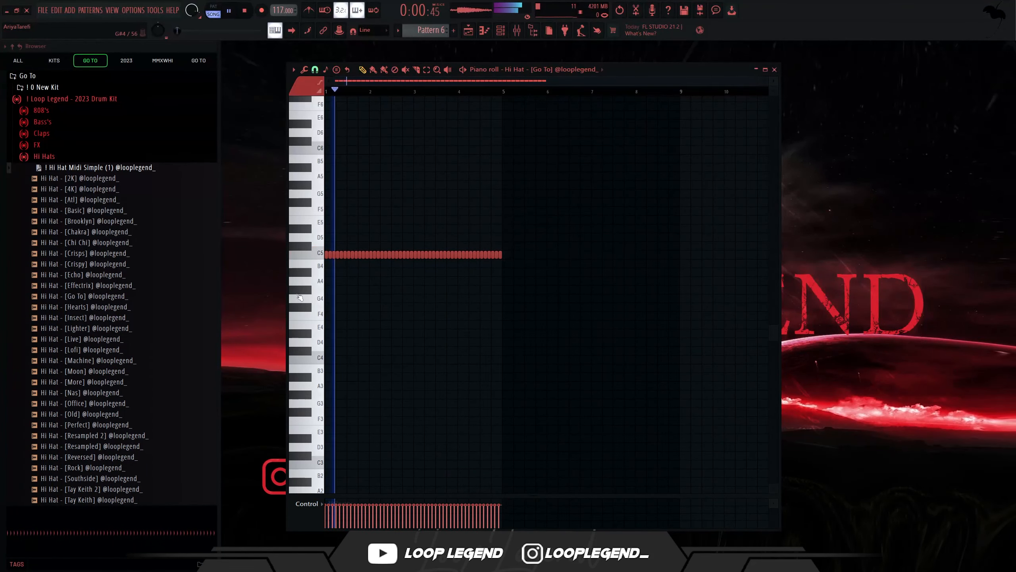
scroll(300, 297, "up", 3)
left_click(315, 69)
left_click(326, 184)
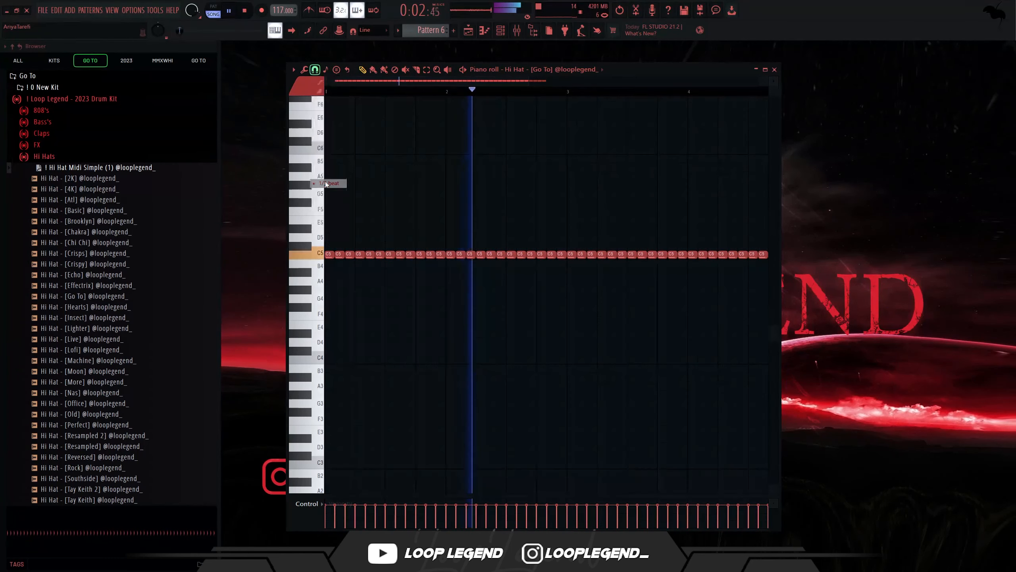
- Set the snap to 1/3 step, shorten the hi-hat note on beat 3 of bar 4 and fill its gap with three duplicates
left_click(315, 69)
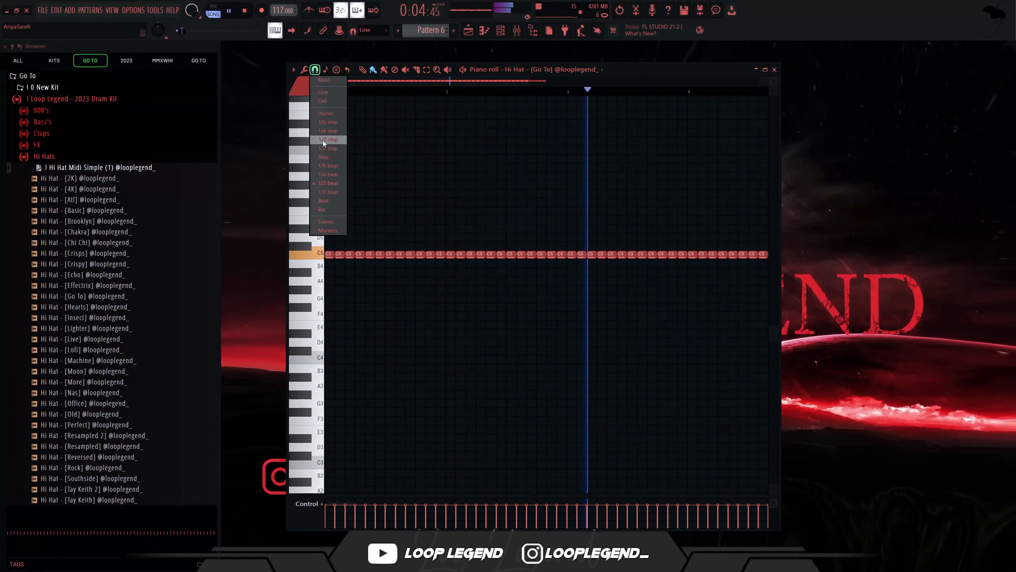
left_click(323, 142)
scroll(478, 288, "down", 1)
scroll(606, 272, "up", 4)
left_click_drag(566, 254, 540, 260)
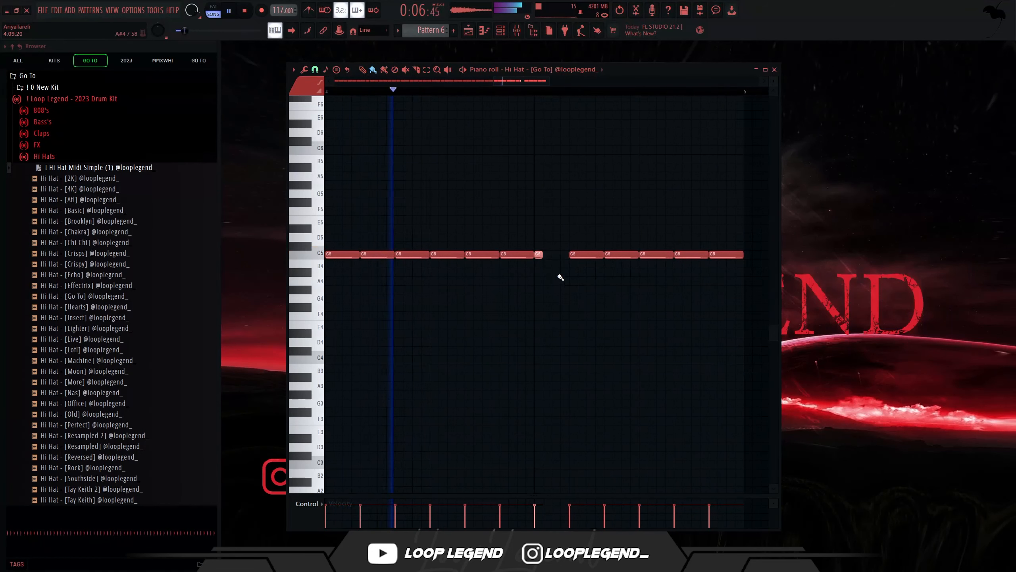
key("ctrl+b")
key("ctrl+b")
key("ctrl+b")
scroll(560, 218, "down", 3)
key("space")
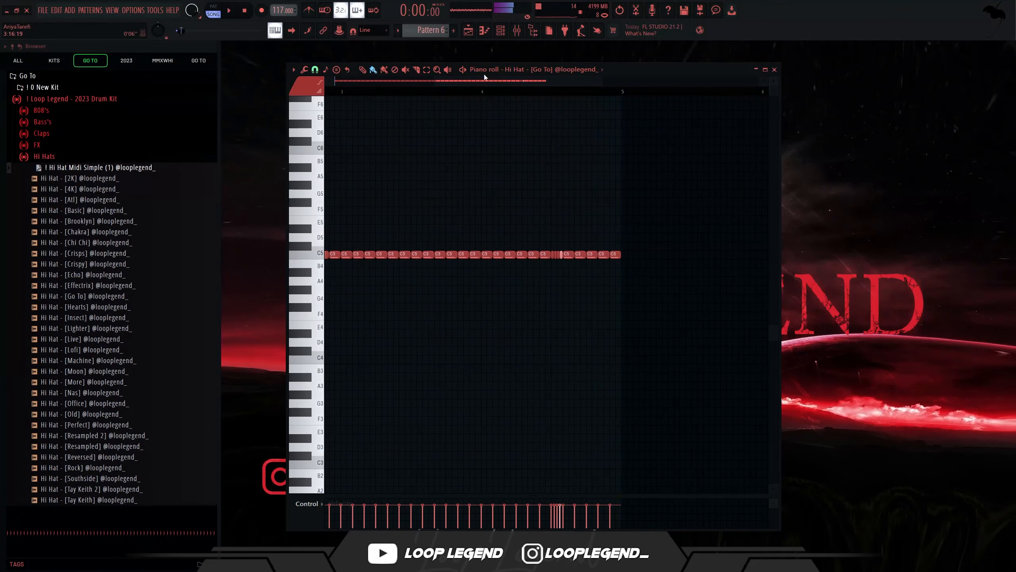
- Shorten the hi-hat note on beat 4 of bar 4 to 1/3 step and duplicate it once
left_click(482, 91)
key("space")
scroll(599, 287, "up", 3)
left_click_drag(587, 255, 570, 259)
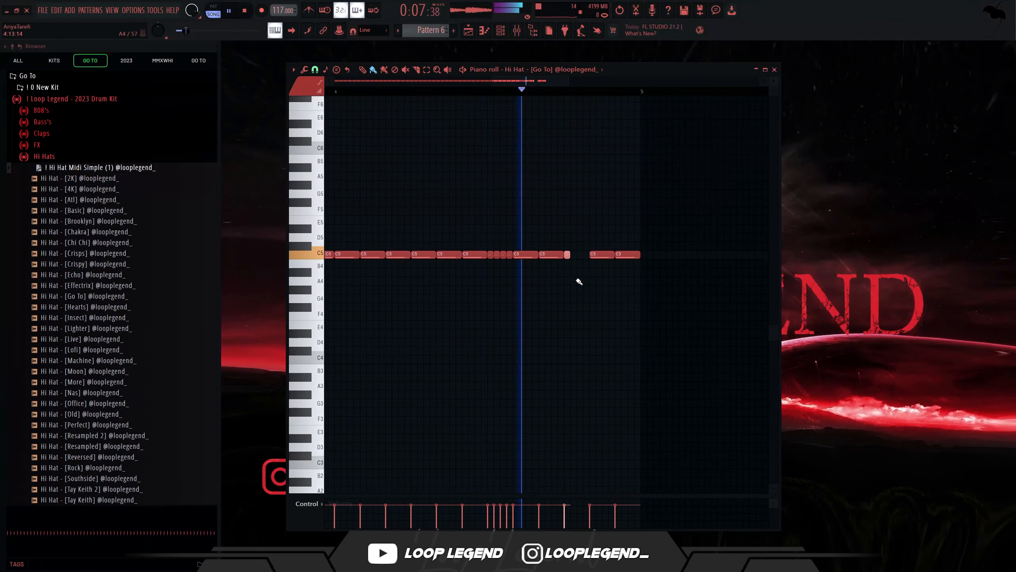
key("ctrl+b")
key("space")
- Turn the last two hi-hat notes of bar 4 into four 1/6 beat notes and duplicate the four-bar pattern through bar 8
scroll(592, 260, "up", 2)
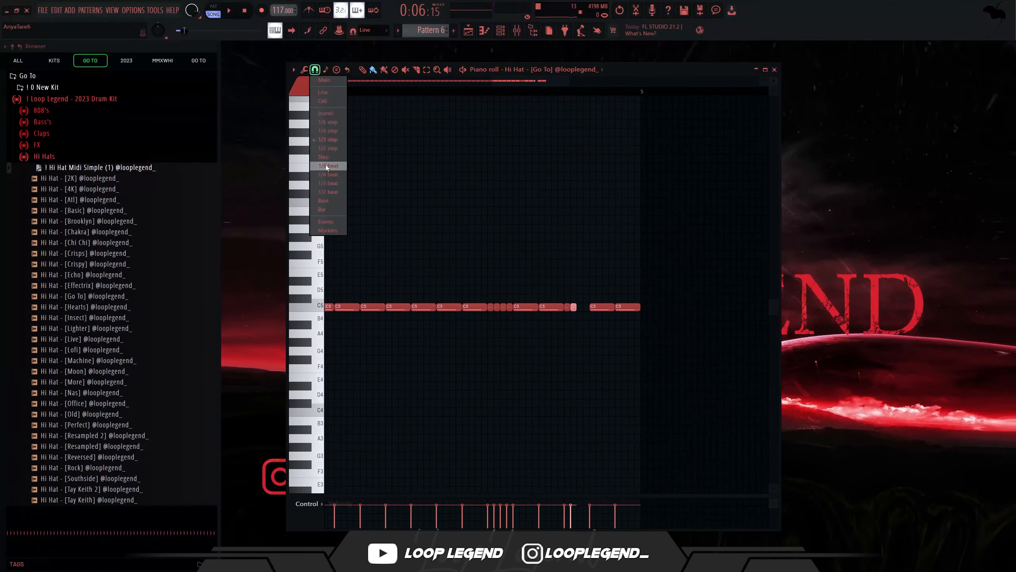
scroll(552, 282, "up", 1)
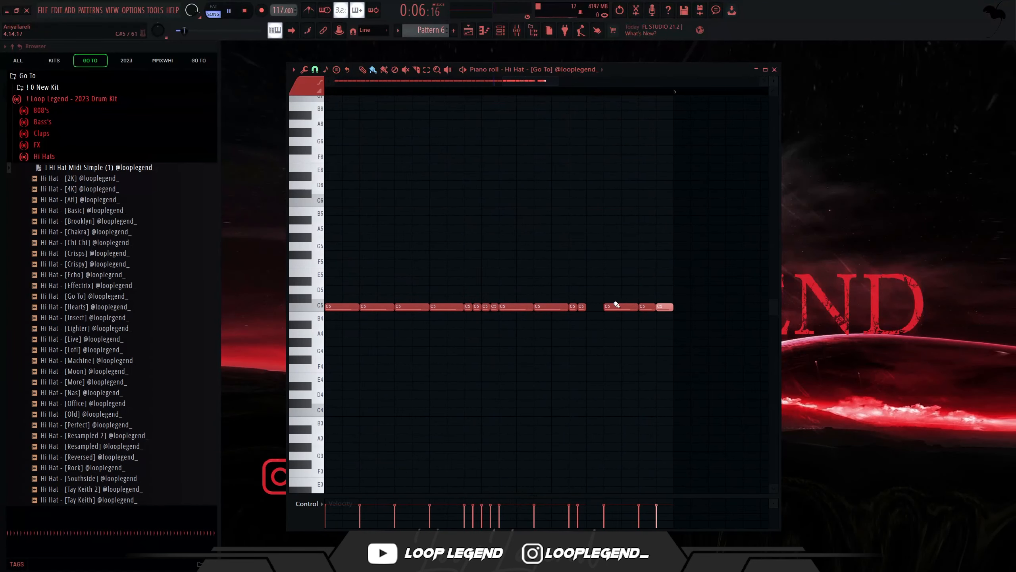
left_click(628, 307)
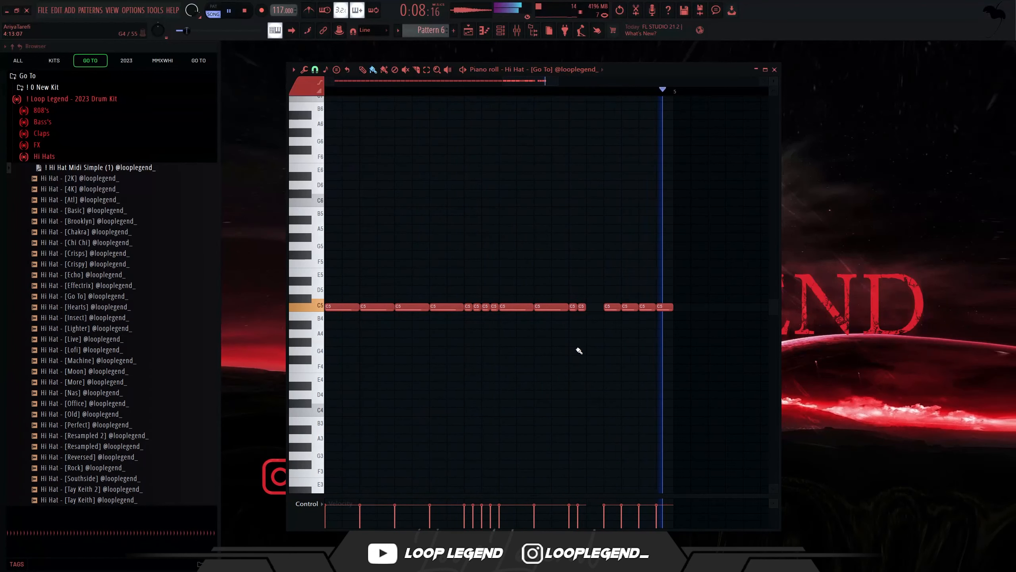
scroll(588, 402, "down", 6)
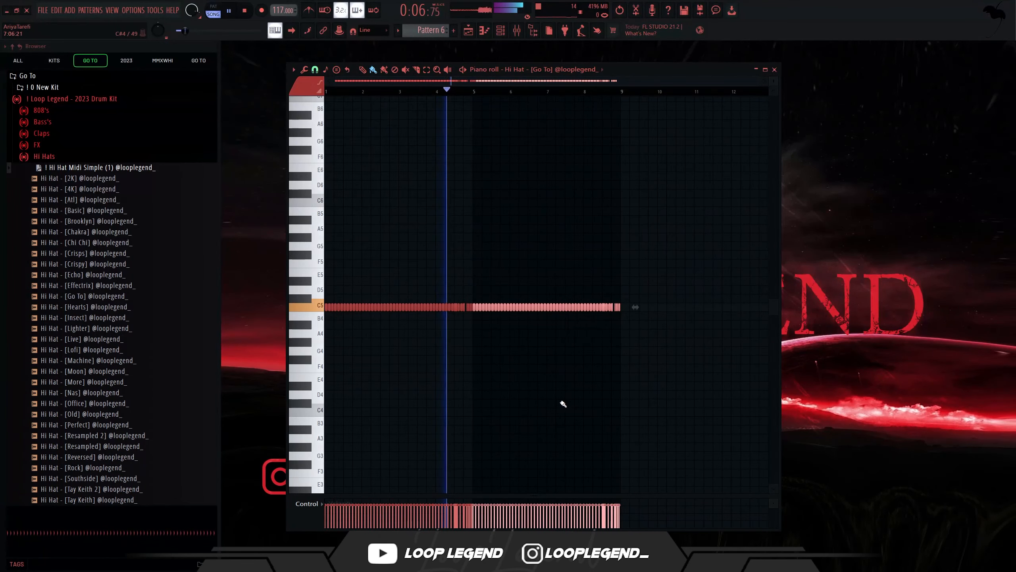
- Show note fine pitch in the hi-hat piano roll's control lane and enlarge the lane
left_click(315, 505)
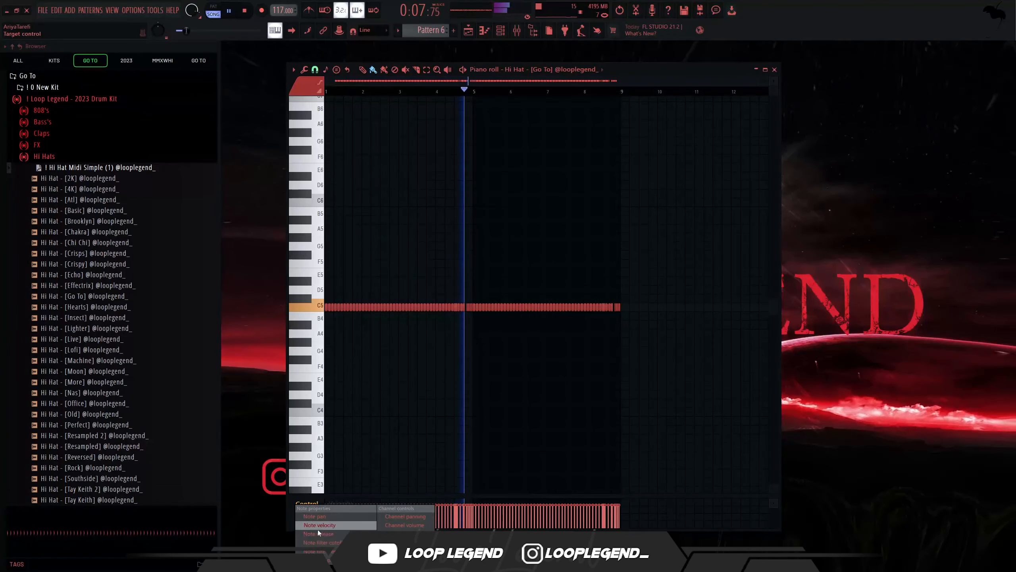
left_click(326, 553)
left_click_drag(379, 499, 428, 318)
scroll(636, 260, "up", 5)
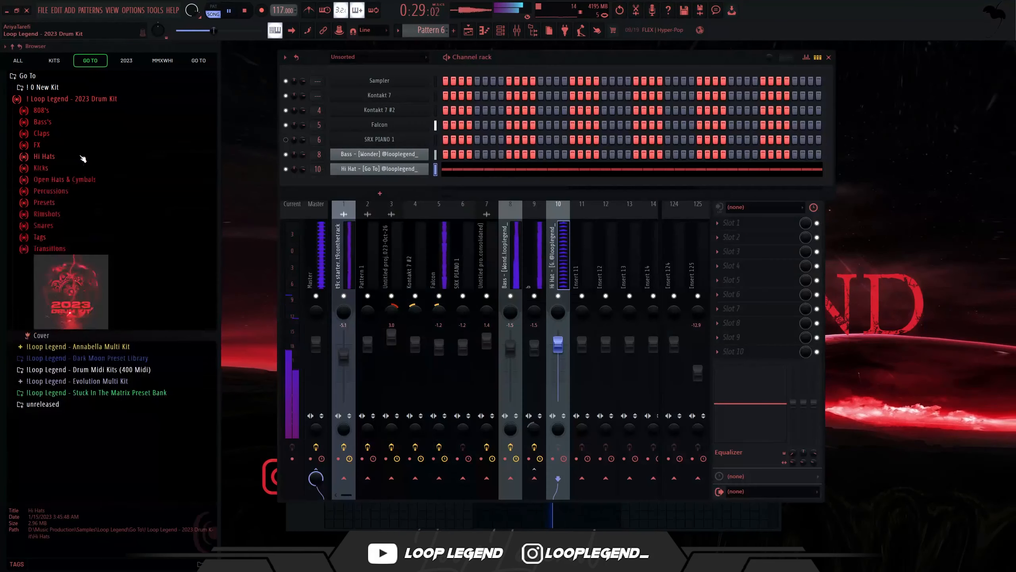
- Load Clap - [Go To] into a new channel with the Clap Midi 8 Bar notes and route it to mixer track 11
left_click(54, 136)
left_click(100, 220)
right_click(98, 218)
left_click(105, 231)
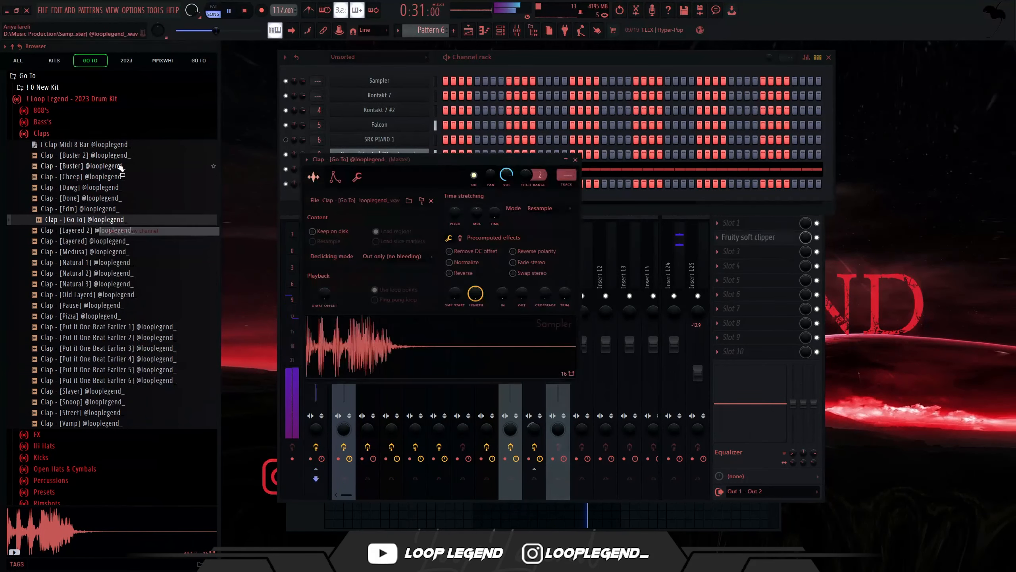
right_click(111, 144)
left_click(112, 147)
key("ctrl+l")
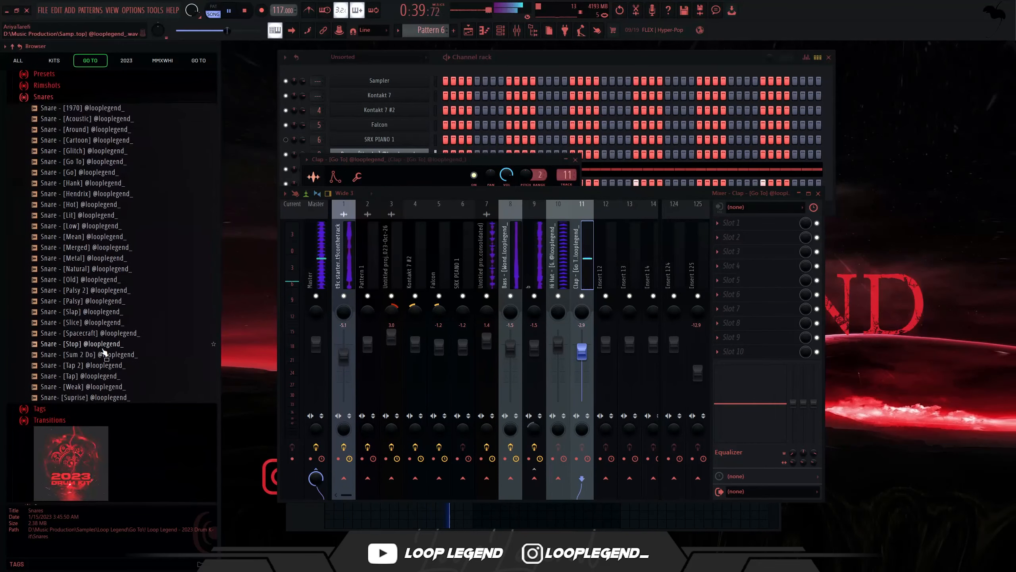
- Load Snare - [Stop] into a new channel, place its hits and lower the velocities in the five-note roll ending bar 4
left_click(103, 347)
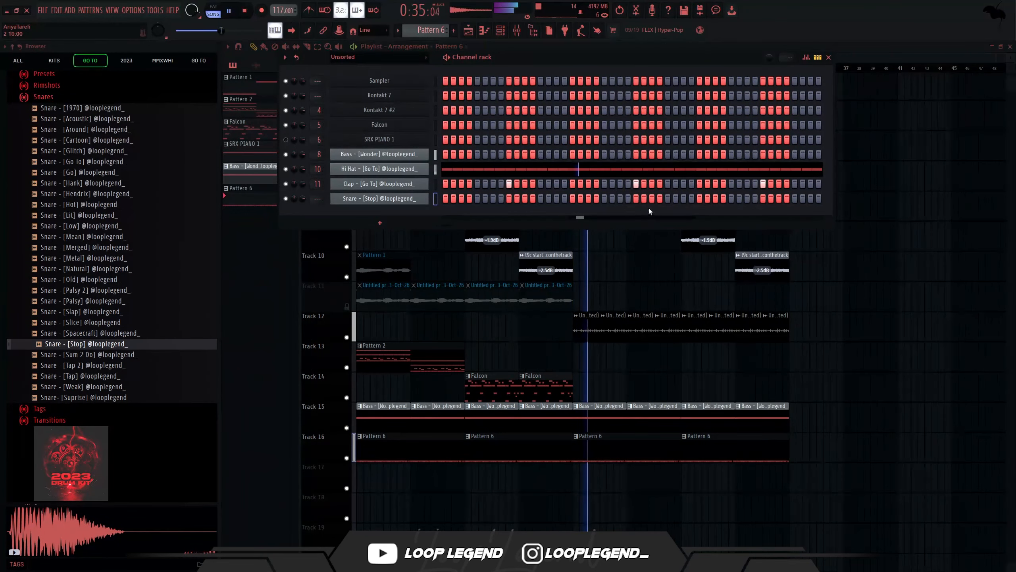
left_click_drag(667, 202, 682, 200)
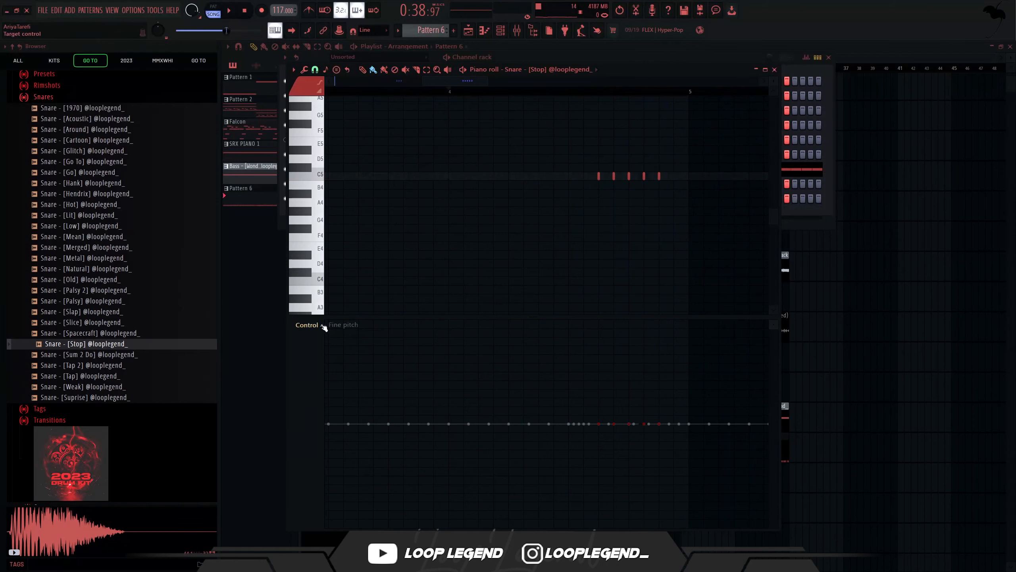
left_click(307, 325)
left_click(324, 351)
left_click_drag(666, 405, 633, 431)
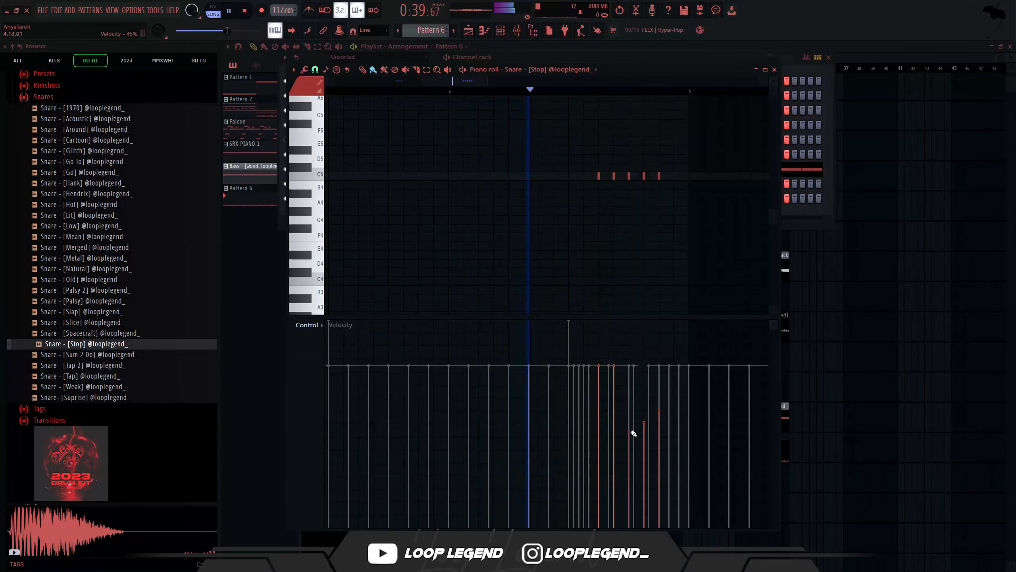
- Copy the snare fills into bars 5 to 8 and thin the fills in bars 2 and 6 to single hits
scroll(636, 220, "down", 3)
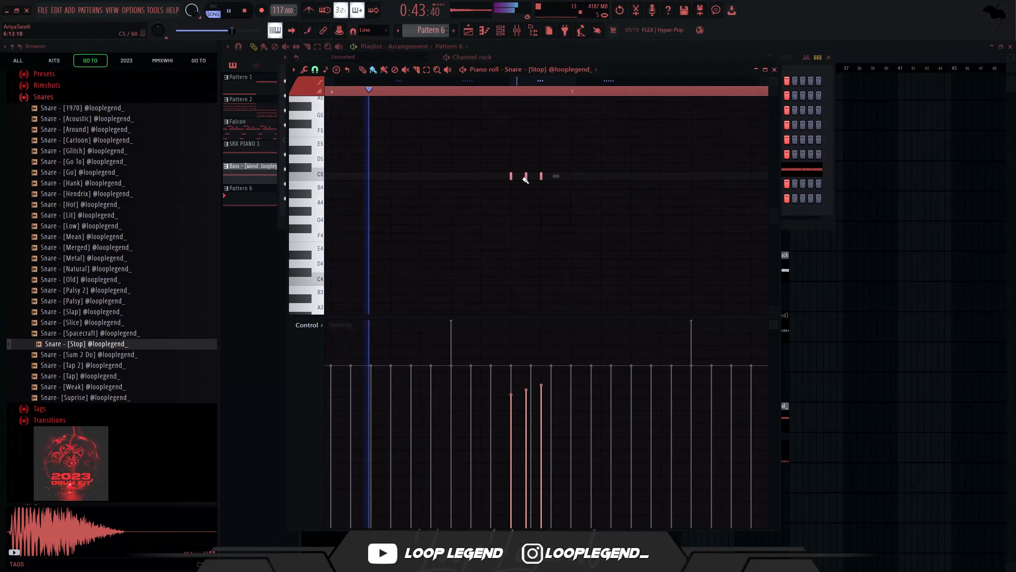
scroll(512, 184, "down", 5)
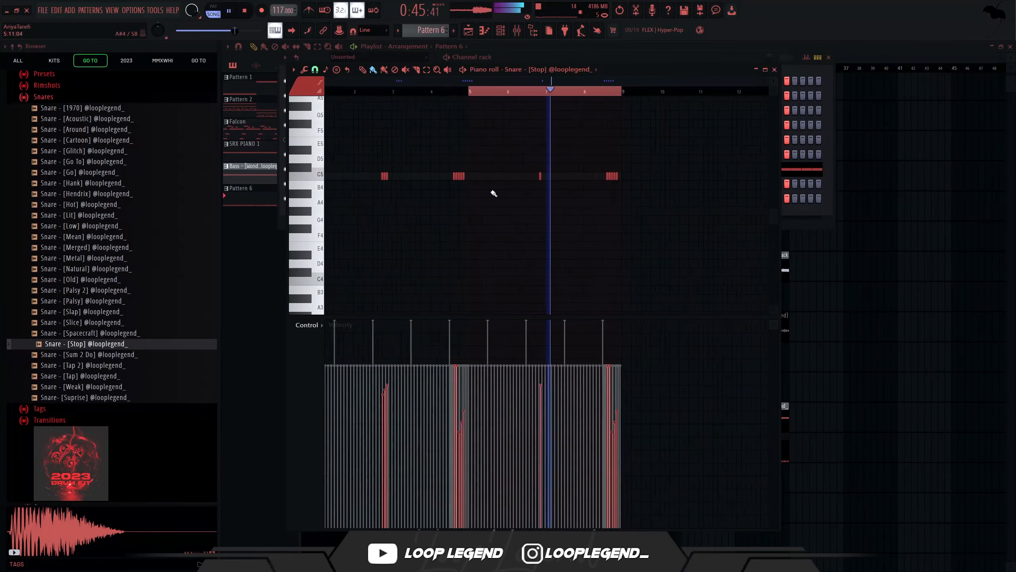
scroll(440, 176, "down", 4)
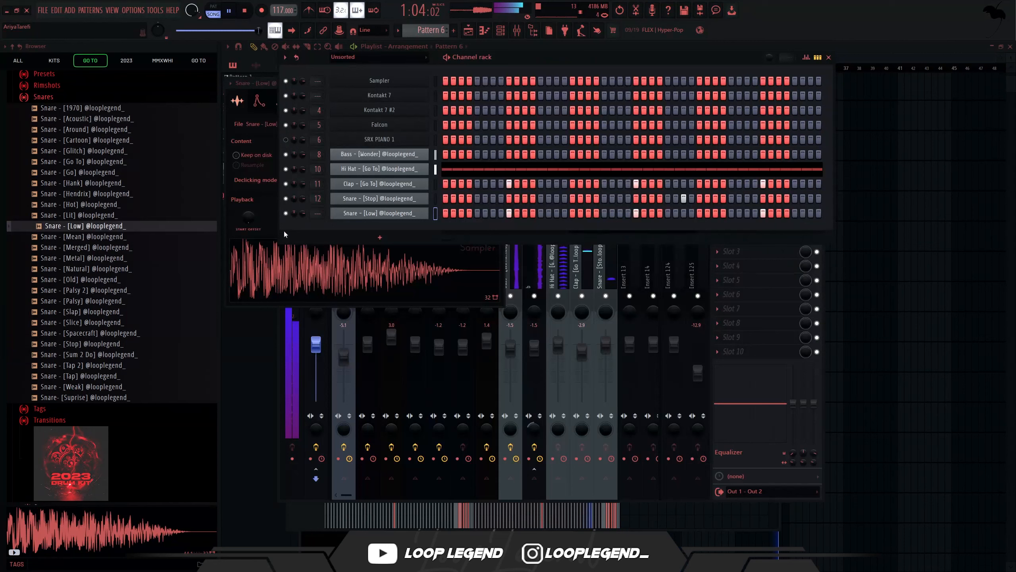
- Load Snare - [Lit] and 808 - [Go To 3] from the drum kit into channels and open the 808's piano roll
right_click(87, 215)
left_click(88, 217)
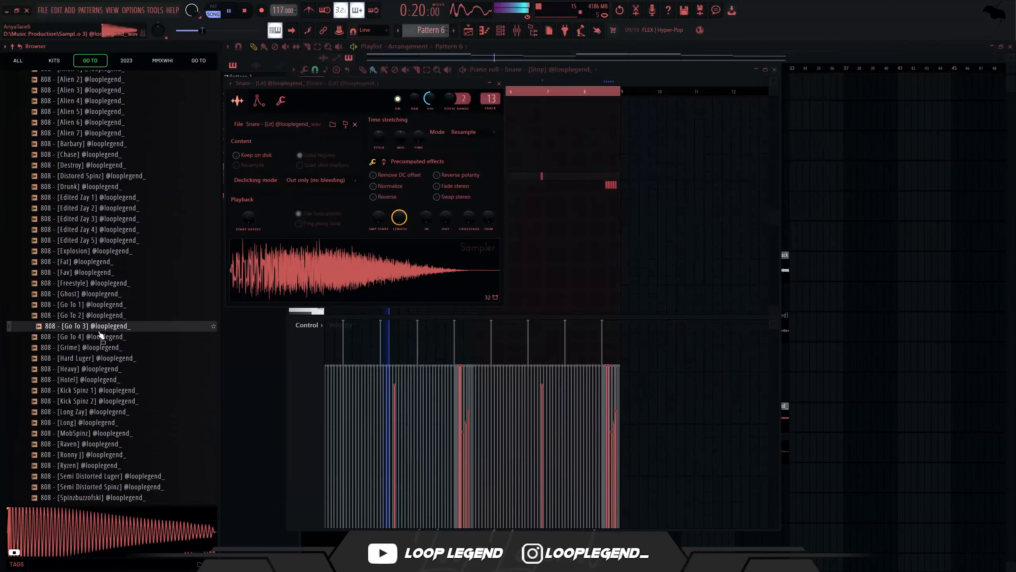
right_click(87, 326)
key("F12")
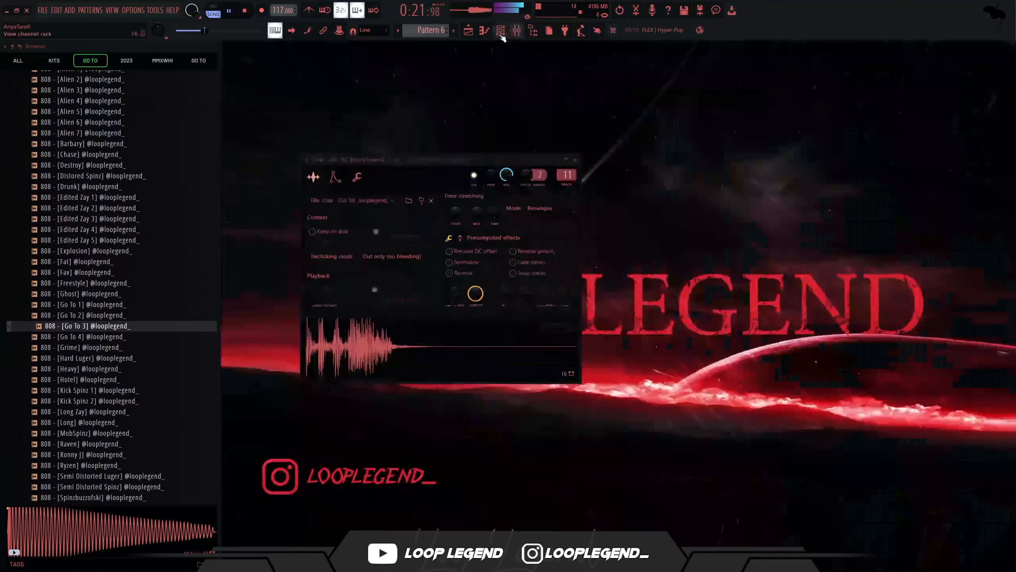
left_click(500, 31)
key("F7")
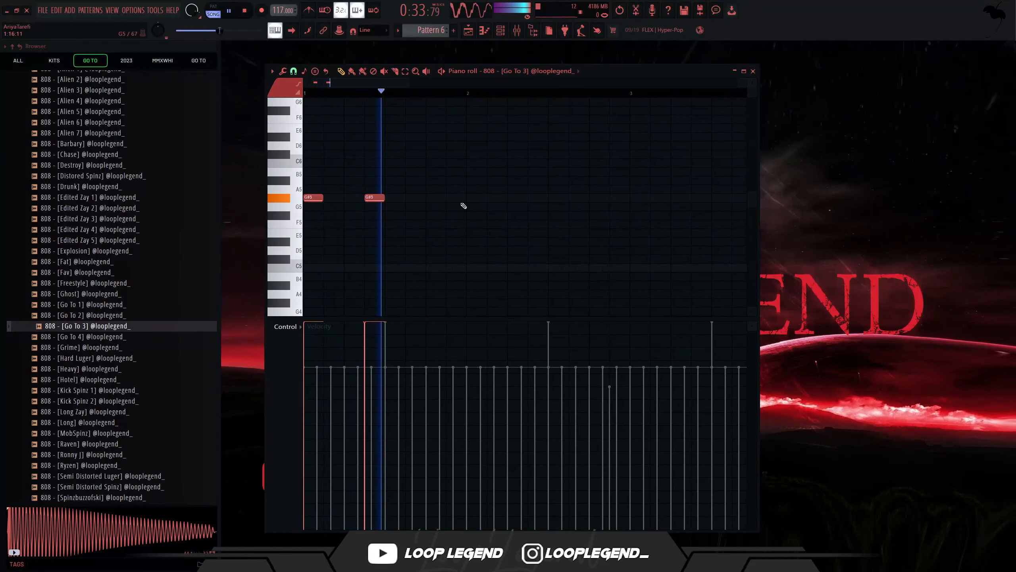
- Place G#5 notes for the 808 across bars 2, 3 and 4
left_click(513, 198)
scroll(496, 203, "down", 3)
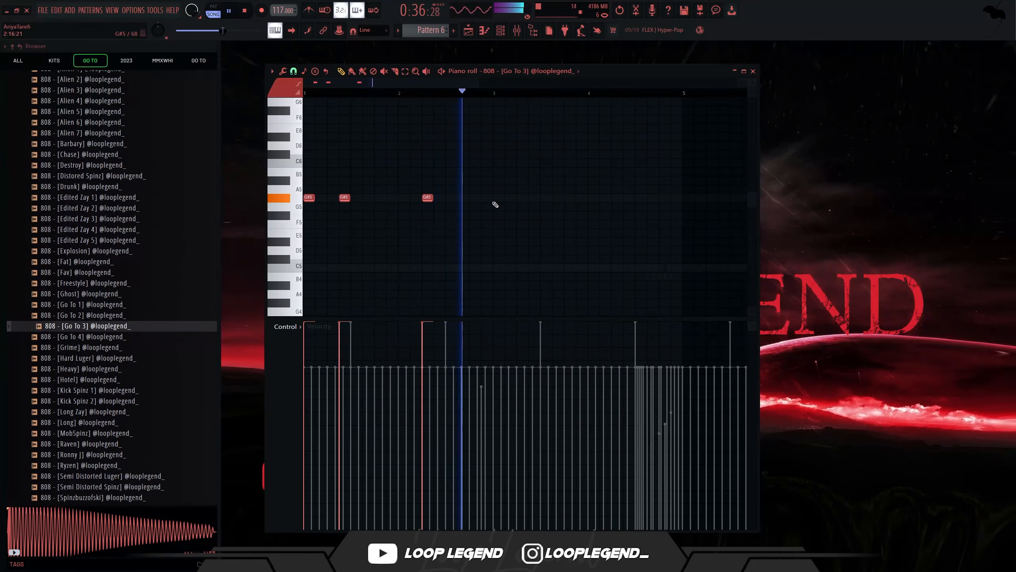
left_click(498, 198)
left_click(534, 198)
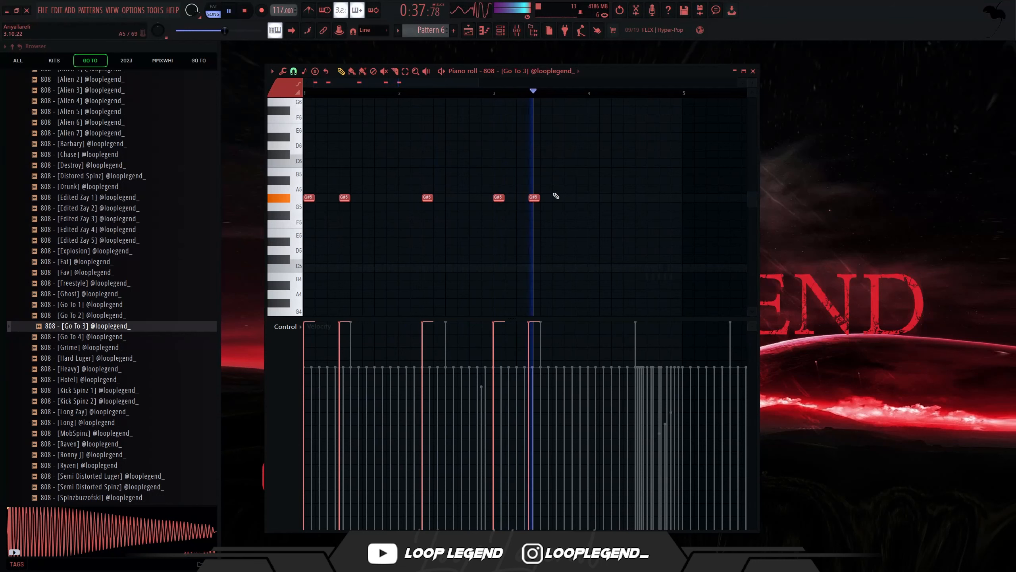
left_click(615, 198)
left_click(647, 198)
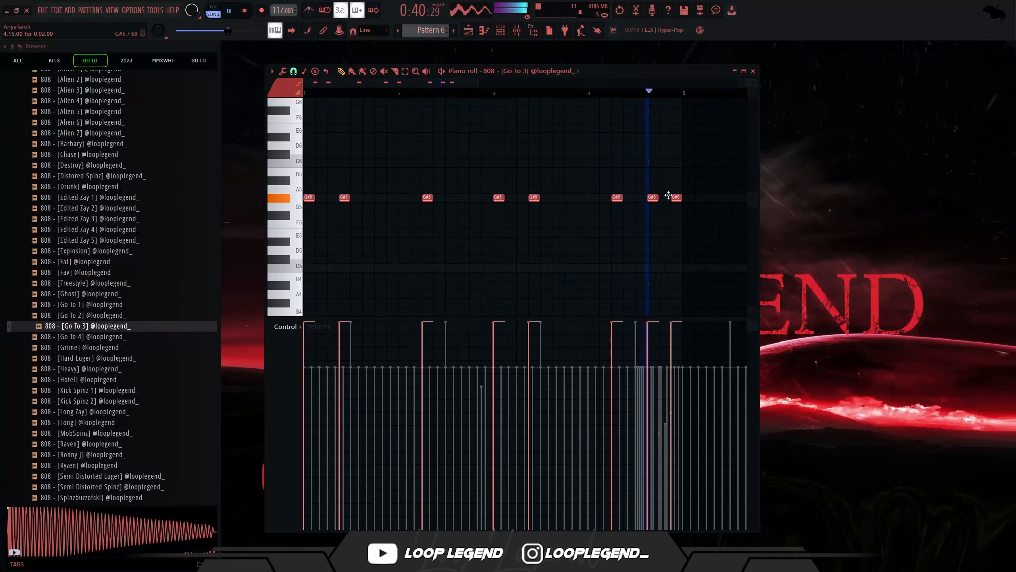
left_click(673, 198)
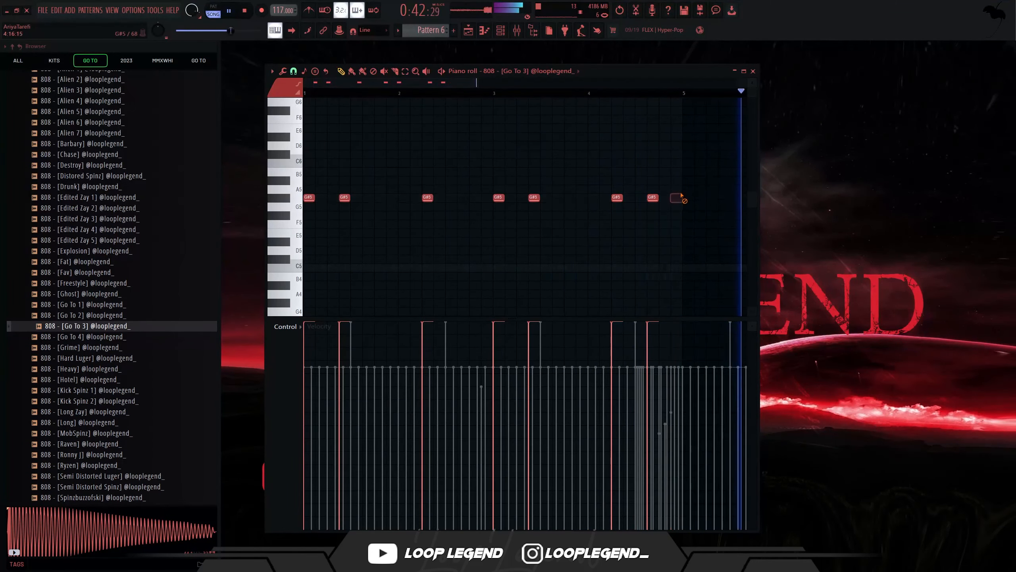
key("ctrl+z")
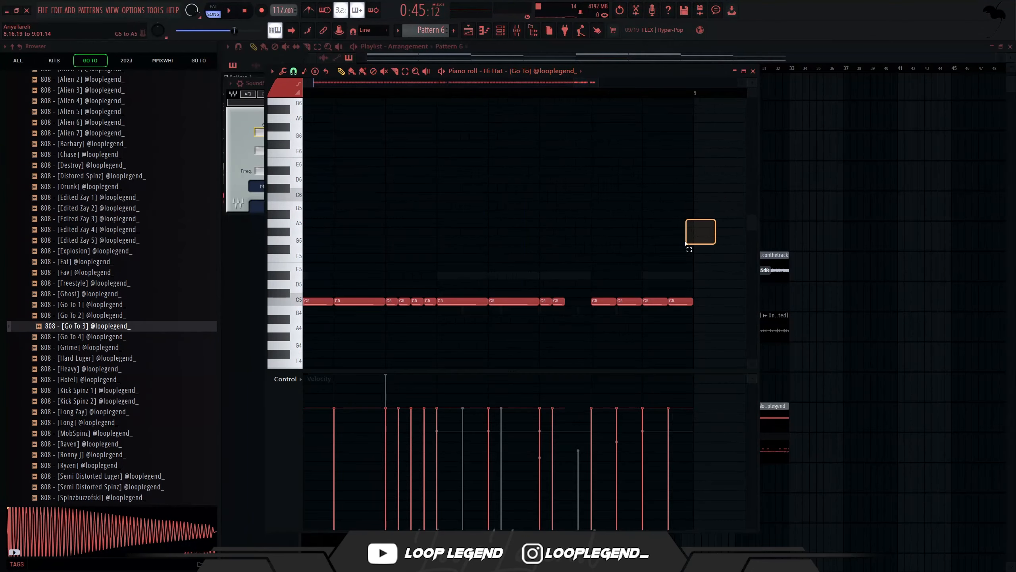
- Copy the hi-hat roll at the end of bar 8 into the 808's piano roll and raise it two semitones to D5
left_click_drag(686, 243, 388, 331)
scroll(511, 73, "down", 1)
left_click_drag(417, 246, 710, 325)
key("Delete")
key("ctrl+v")
key("shift+Up")
key("shift+Up")
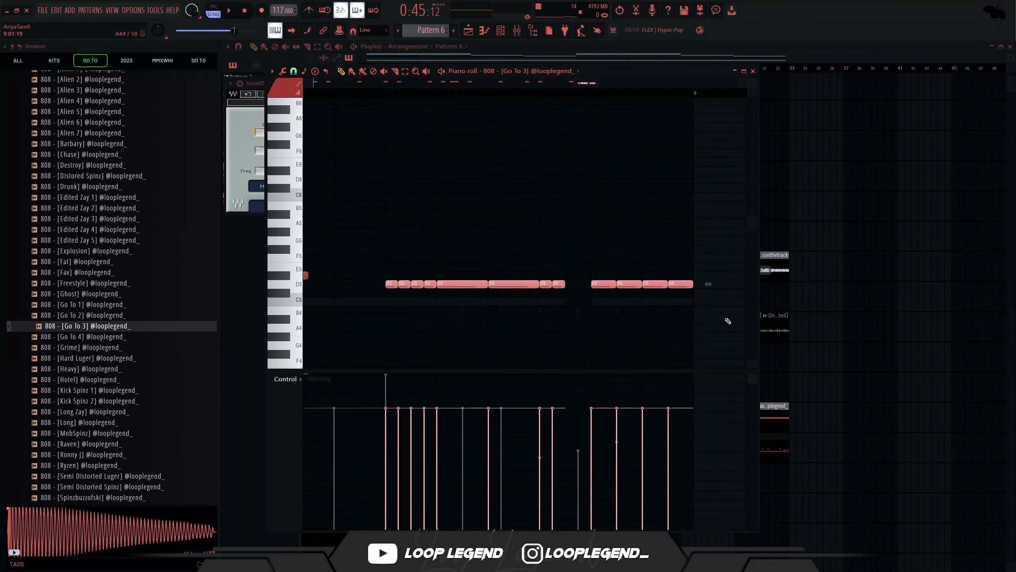
left_click(285, 379)
left_click(320, 440)
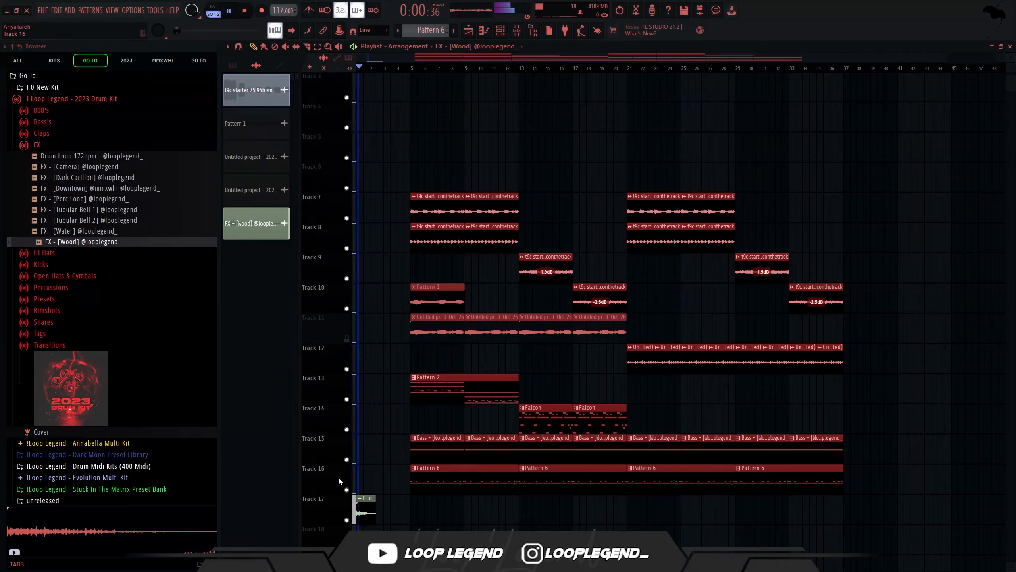
- Stop playback and open the channel settings of the FX - [Wood] clip on track 17
left_click(359, 497)
key("space")
scroll(508, 172, "down", 1)
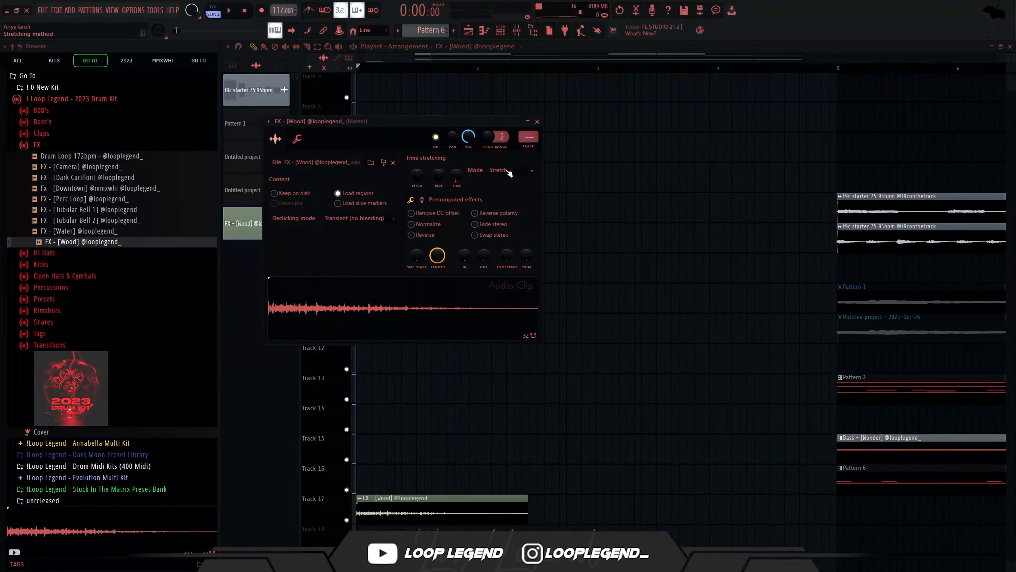
- Try stretching the FX - [Wood] clip to 4 bars and play it back
right_click(457, 177)
left_click(476, 251)
key("space")
key("F2")
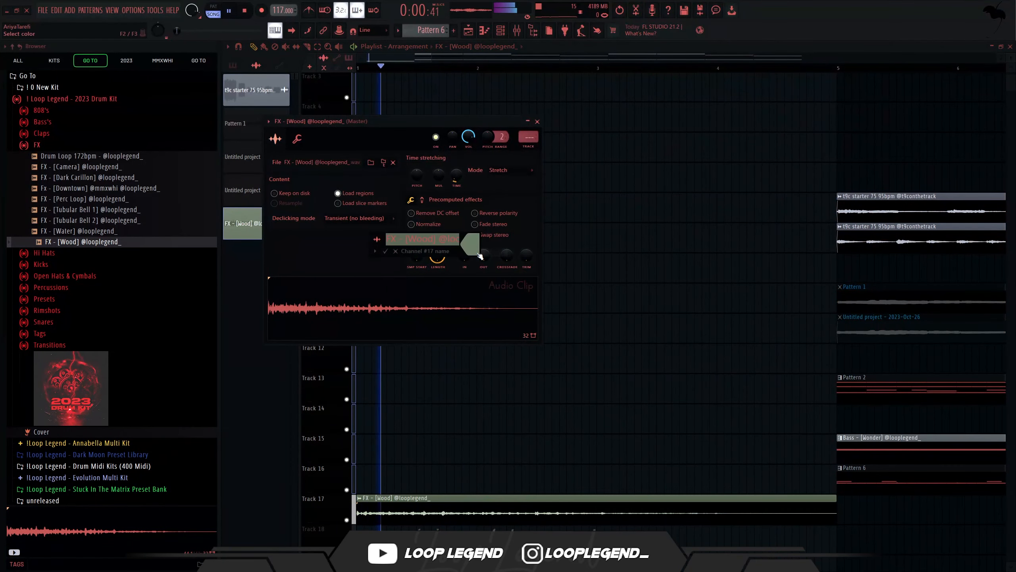
left_click(476, 252)
key("Escape")
key("space")
- Stretch the FX - [Wood] clip to 2 bars, play it back and close its channel settings
right_click(458, 176)
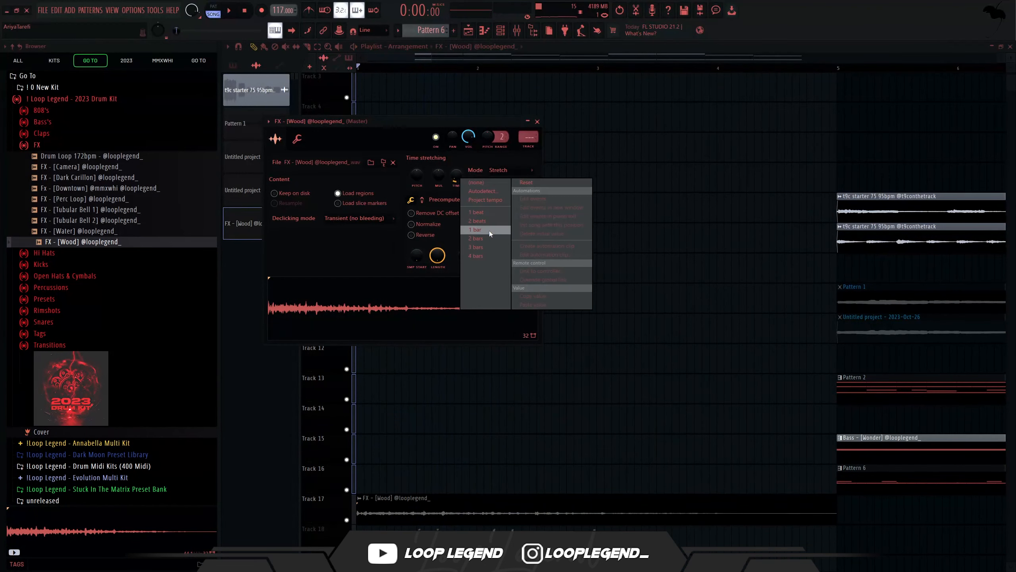
left_click(481, 246)
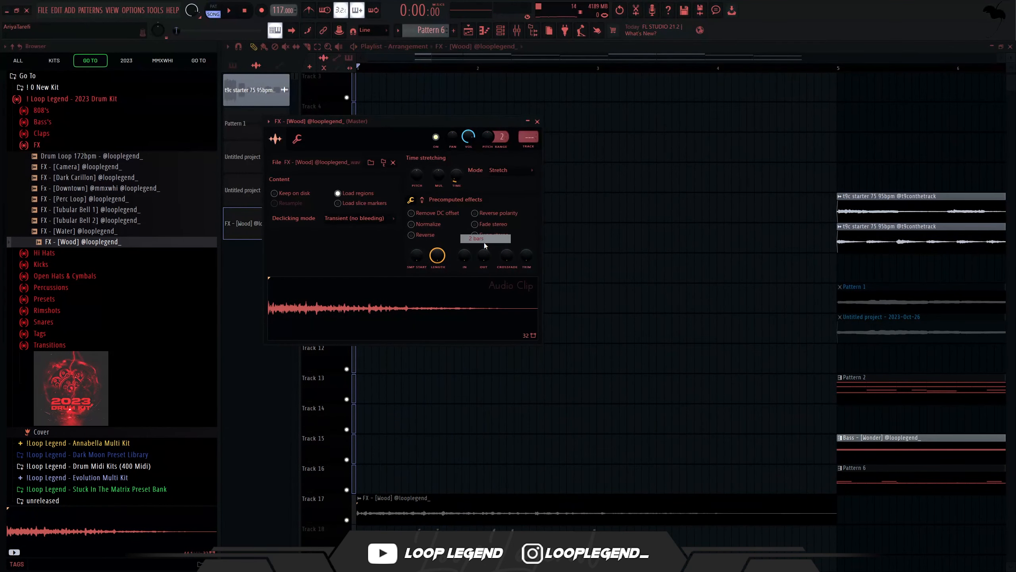
key("space")
left_click(537, 122)
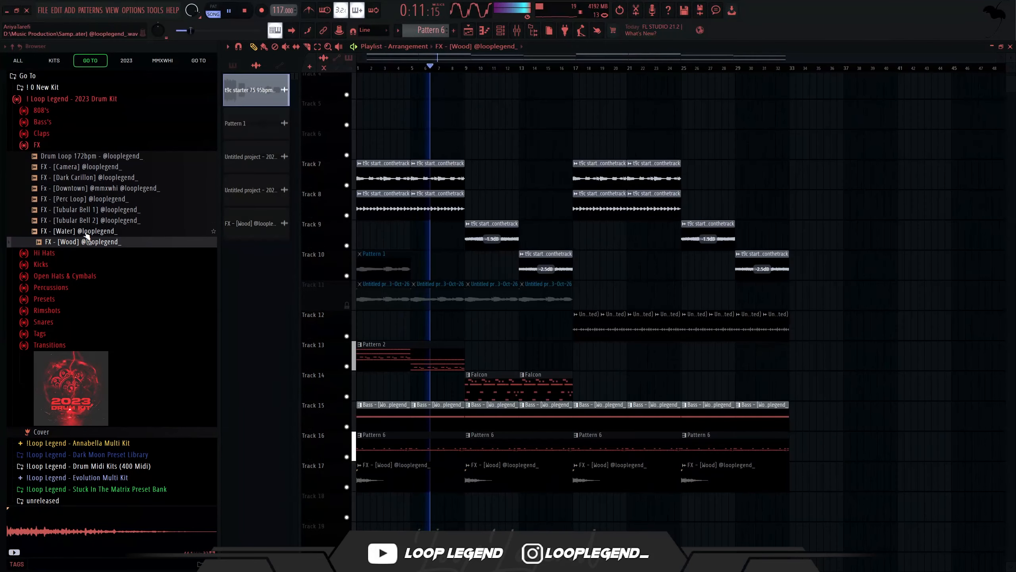
- Place the FX - [Water] sample on track 18 around the transition into bar 9 and lower its channel volume
left_click_drag(83, 231, 460, 502)
scroll(461, 504, "up", 7)
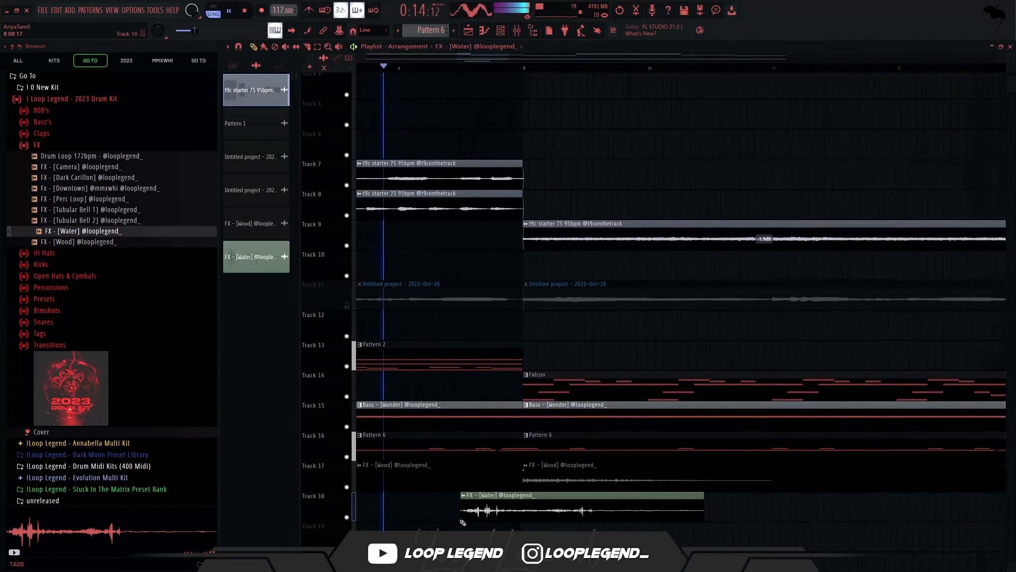
double_click(619, 515)
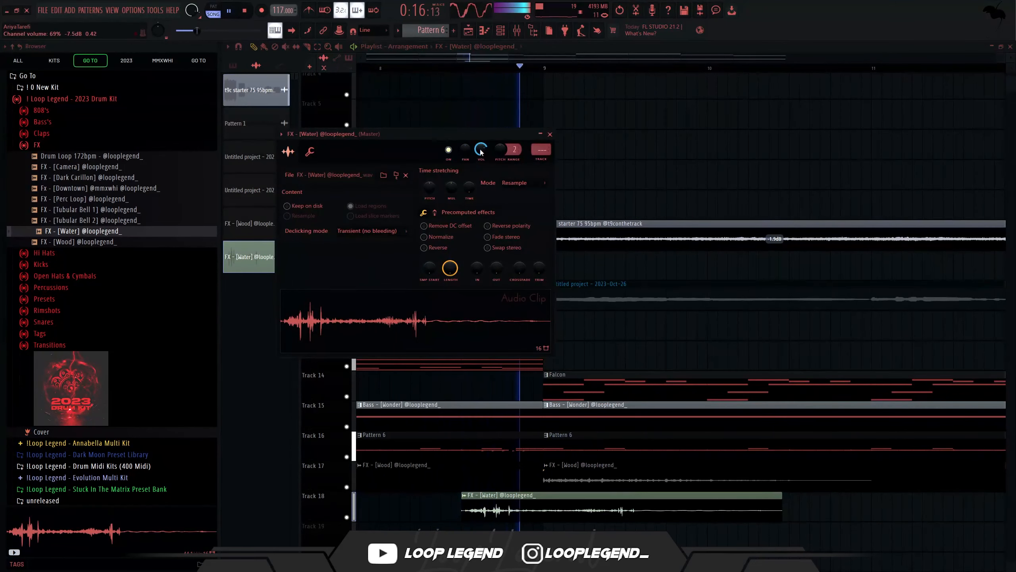
left_click_drag(568, 501, 653, 501)
scroll(852, 508, "up", 4)
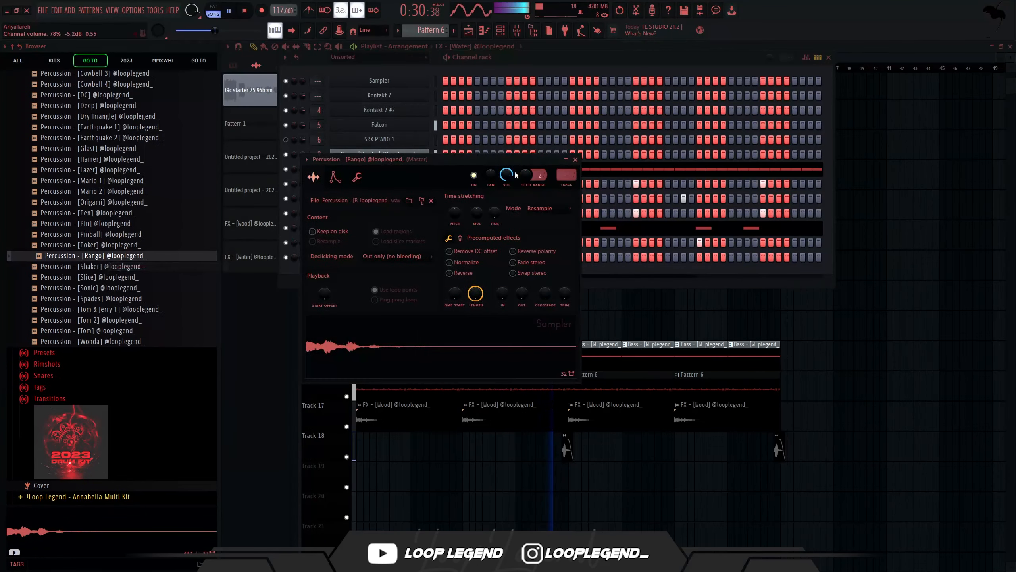
- Return to the playlist, open the pattern clip on track 16 at bar 17 and check the arrangement by playing it
key("F5")
double_click(599, 393)
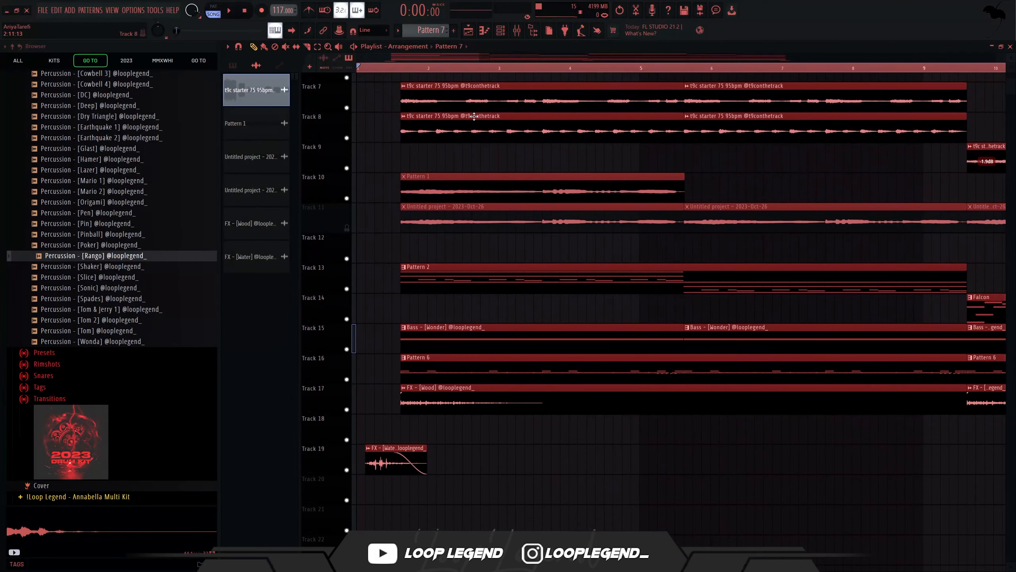
key("space")
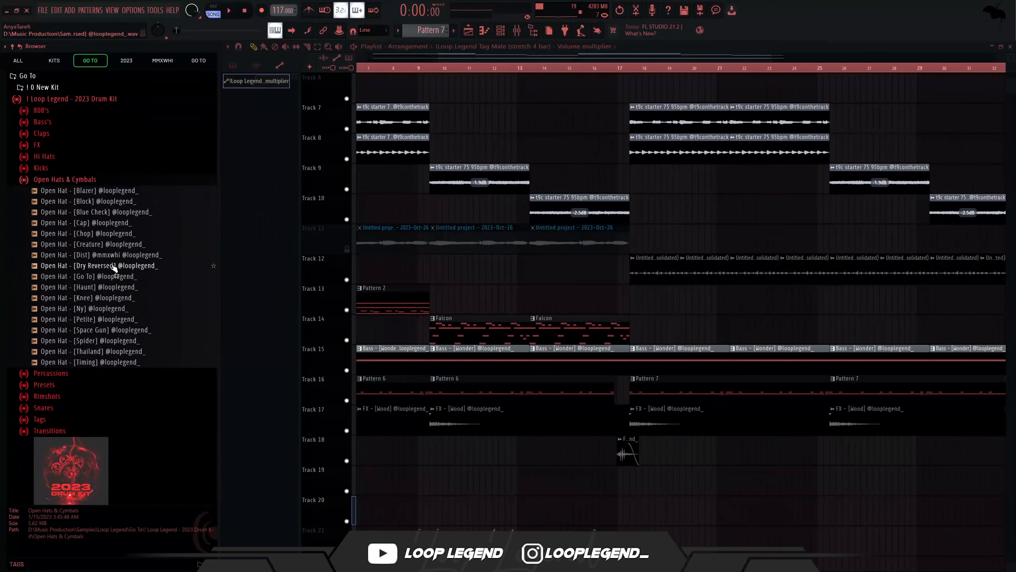
- Place the Open Hat - [Dry Reversed] sample on track 19 so that it ends where the Pattern 7 clip on track 16 begins
left_click(113, 265)
left_click_drag(113, 265, 626, 480)
scroll(626, 481, "up", 5)
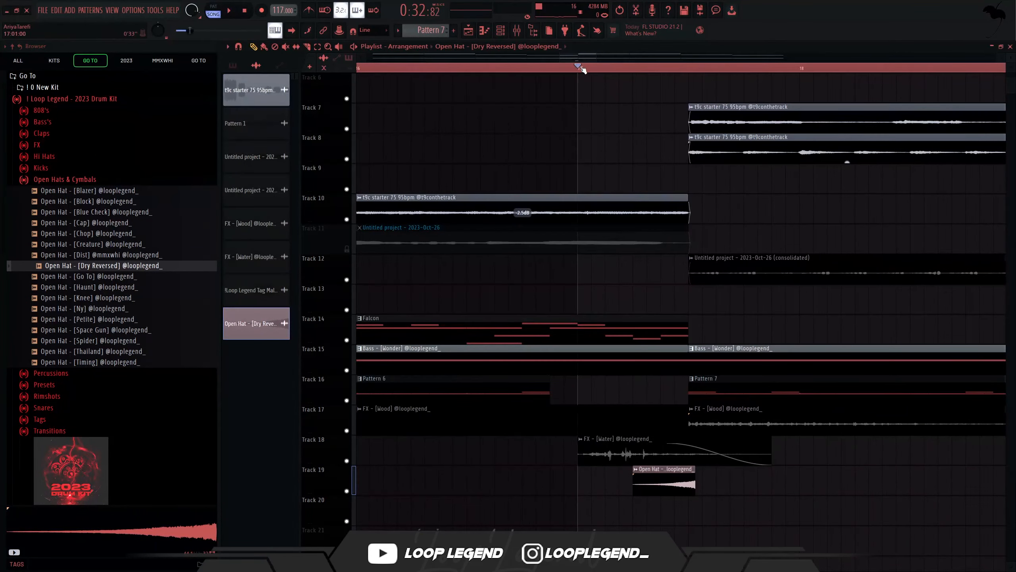
scroll(661, 472, "up", 4)
left_click_drag(788, 479, 760, 486)
- Lower the pitch of the Open Hat - [Dry Reversed] channel and reduce the dry/wet mix of its Crystalline reverb
double_click(760, 486)
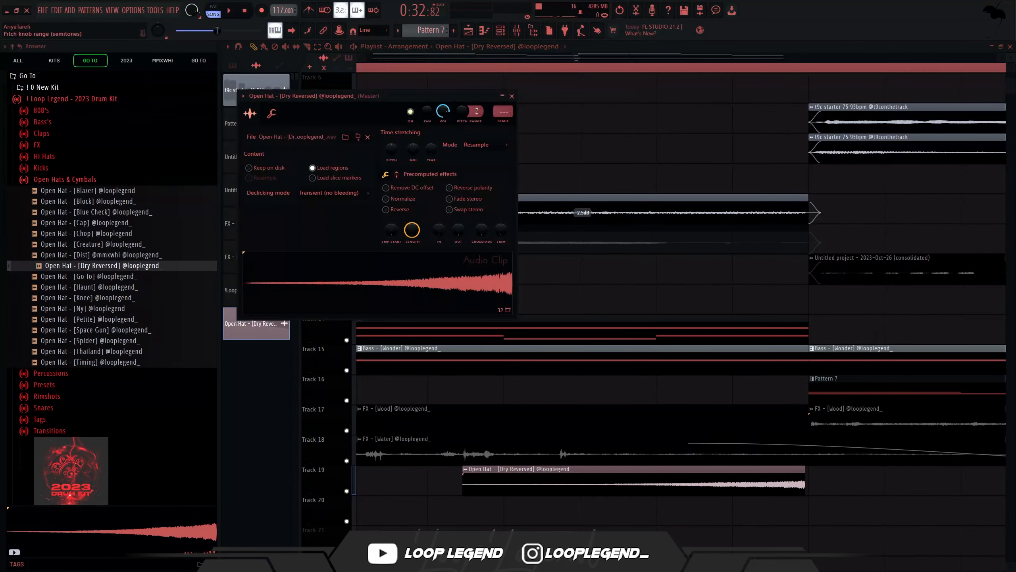
left_click_drag(462, 111, 462, 128)
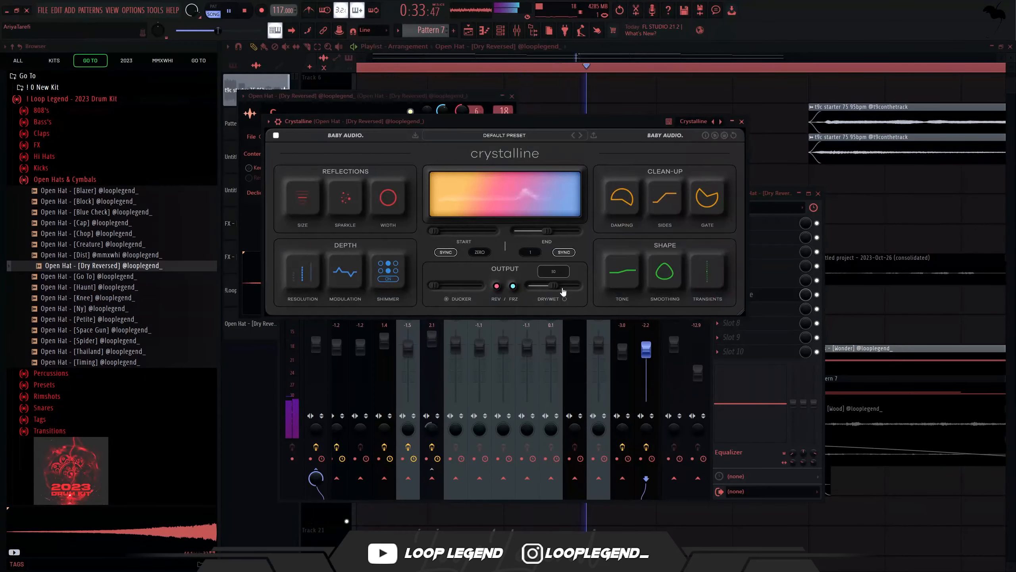
left_click_drag(563, 291, 543, 291)
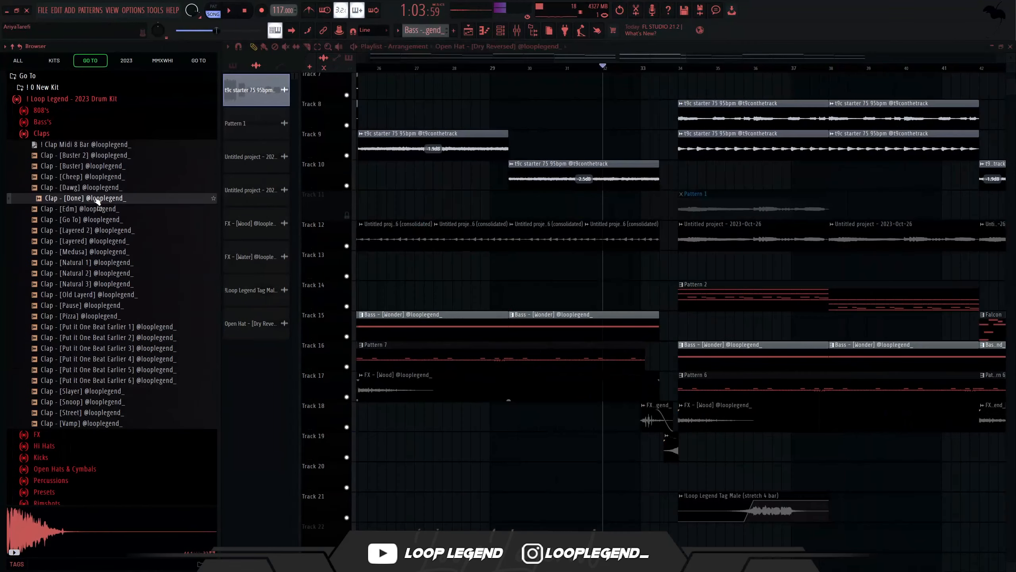
- Preview the Clap - [Edm] sample and load it into a new sampler channel
left_click(96, 208)
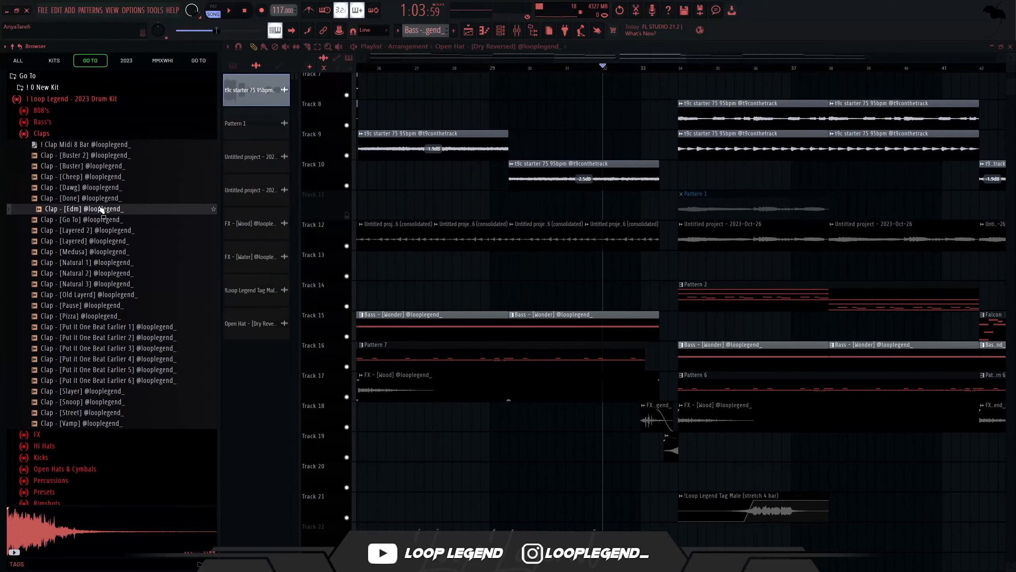
right_click(99, 209)
left_click(110, 225)
- Create Pattern 8 and place it on track 20 where the Bass - [Wonder] clip on track 15 ends
key("F4")
key("Return")
key("space")
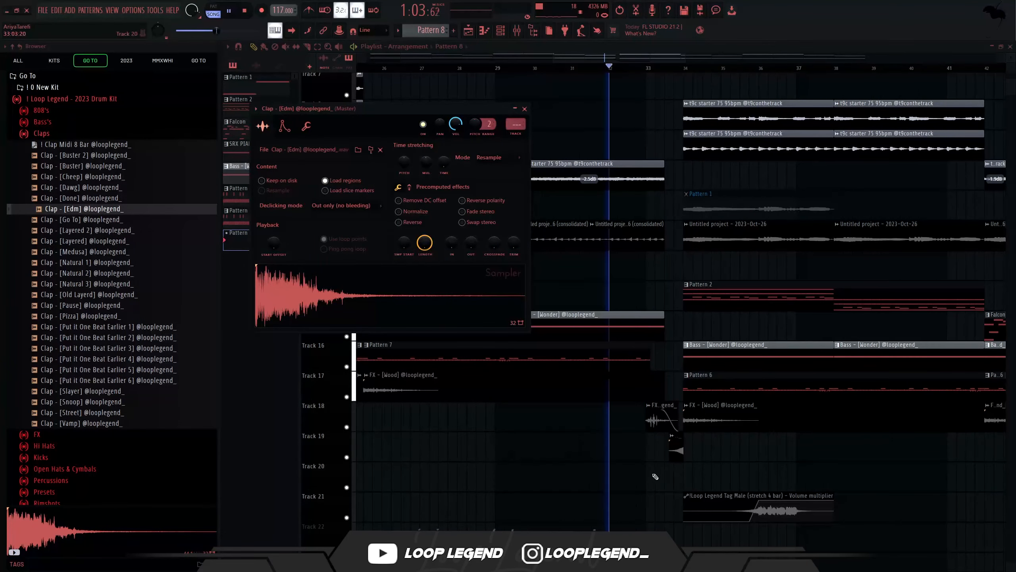
scroll(674, 475, "up", 7)
left_click(616, 483)
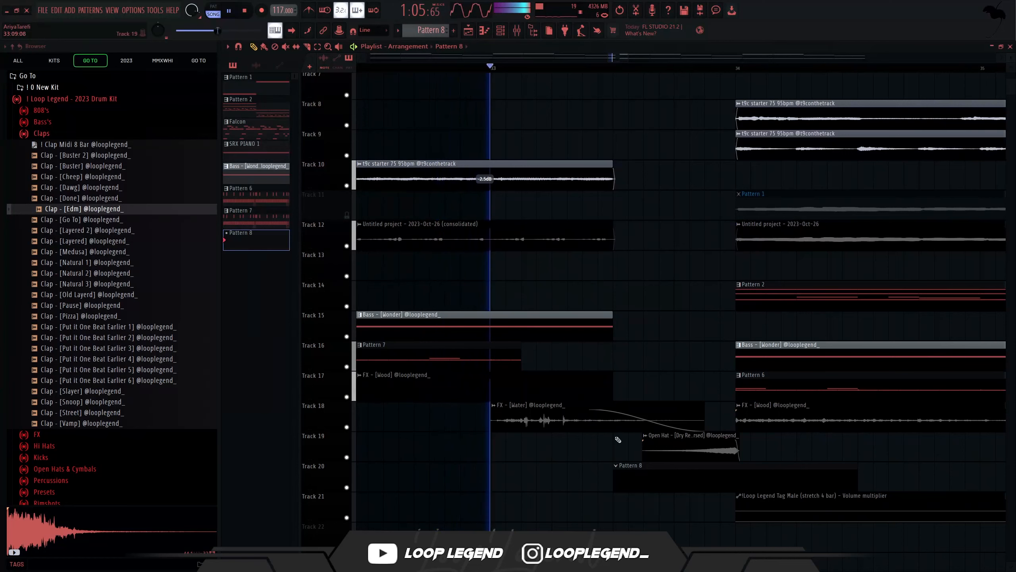
- Program two Clap - [Edm] hits two steps apart in Pattern 8, duplicate them twice in the piano roll and play the fill back
key("F6")
key("space")
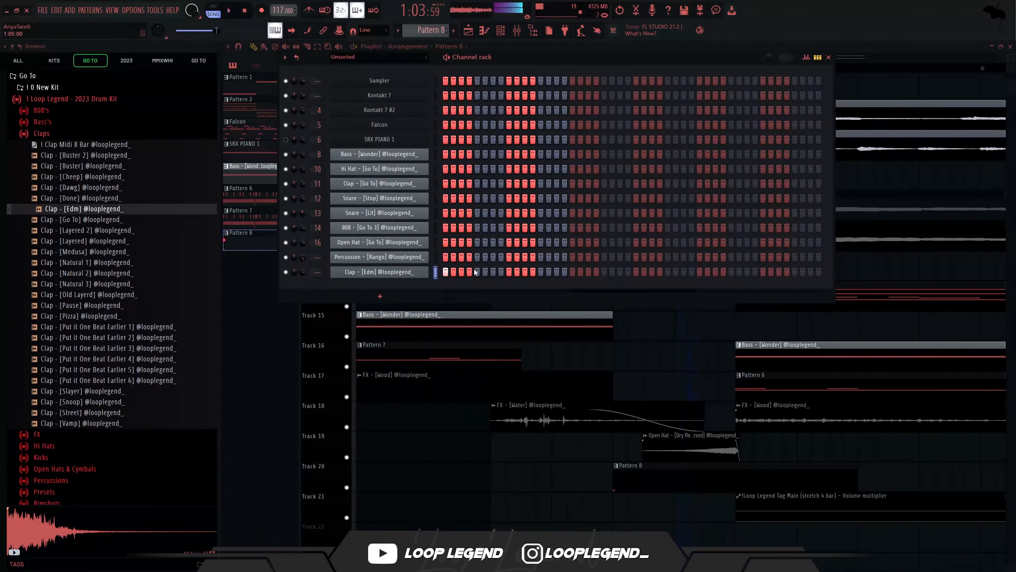
key("F6")
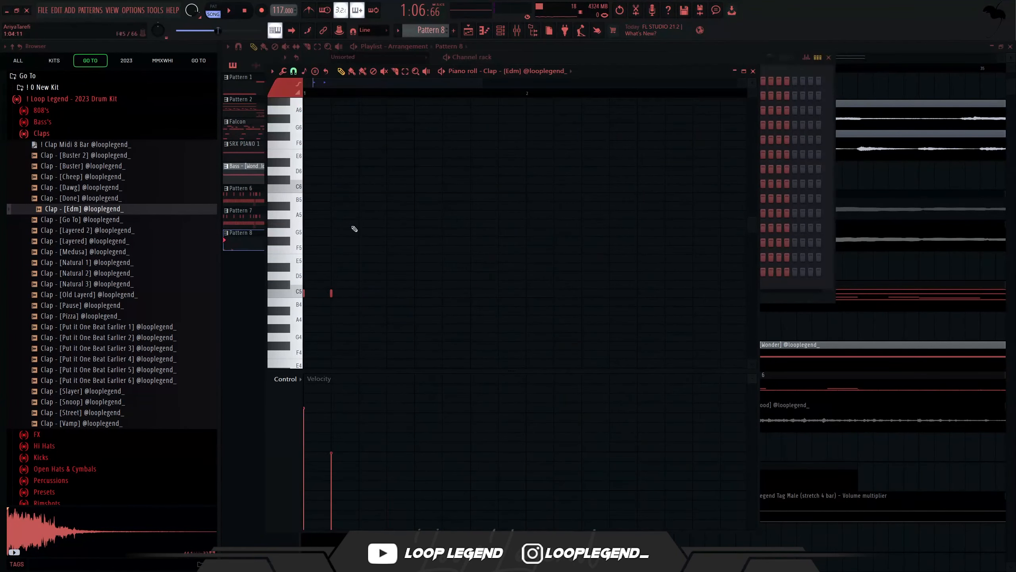
key("ctrl+a")
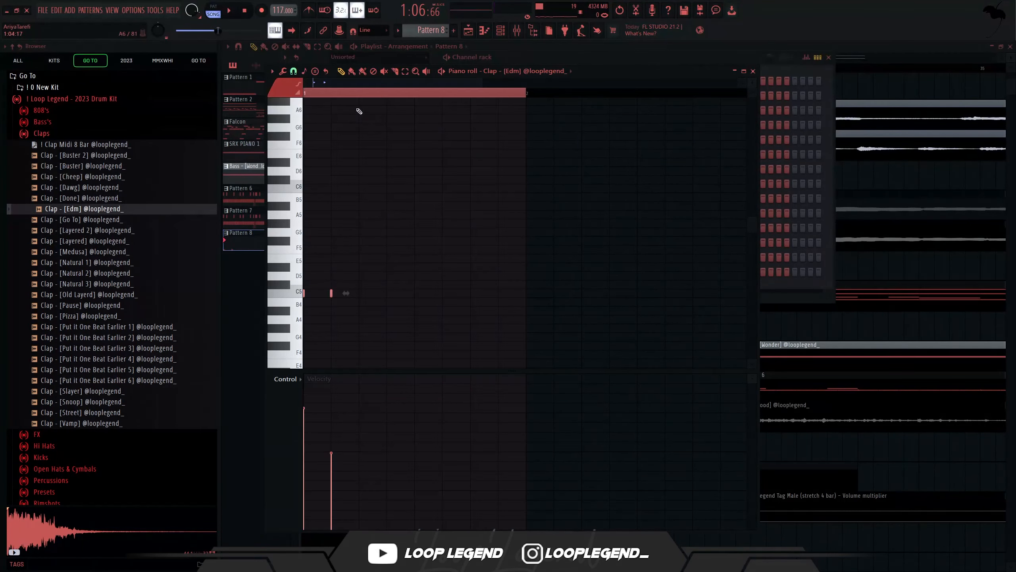
key("ctrl+b")
key("ctrl+b")
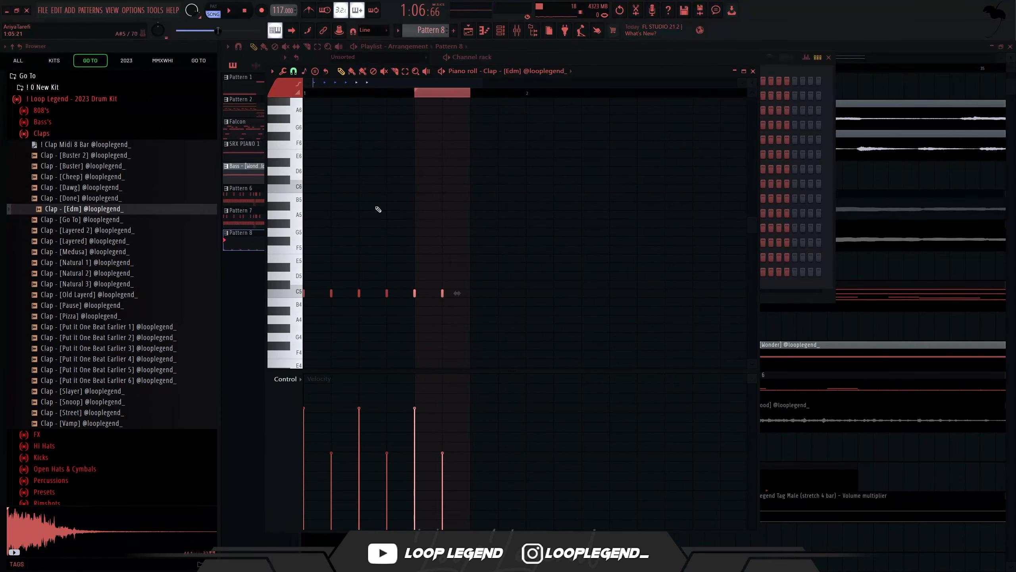
key("space")
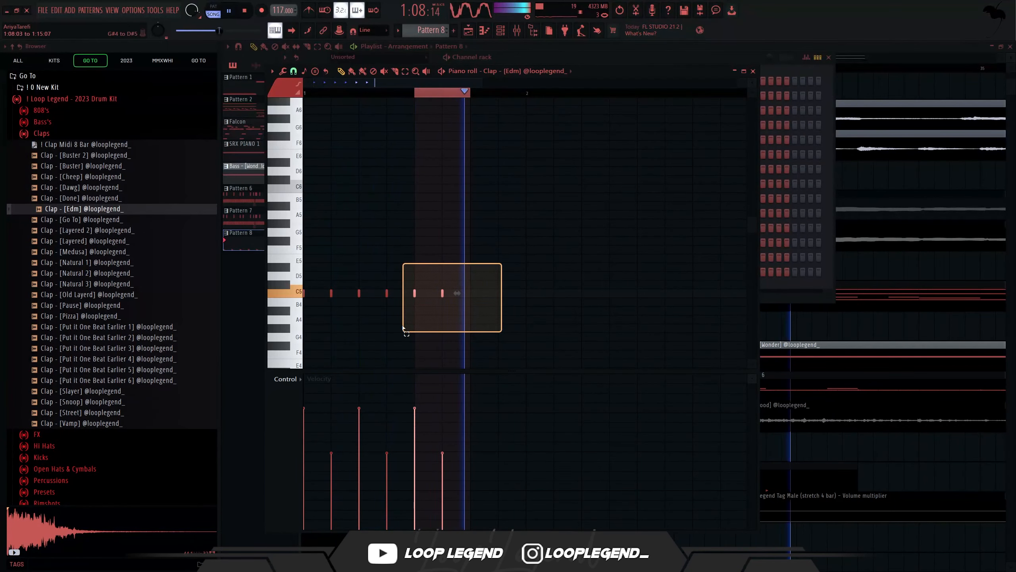
key("space")
key("space")
- Duplicate the first two bars of the Clap - [Edm] fill into bars 3 and 4, then select all four bars
left_click_drag(471, 92, 304, 85)
scroll(607, 112, "down", 1)
left_click_drag(661, 94, 305, 90)
scroll(595, 170, "down", 3)
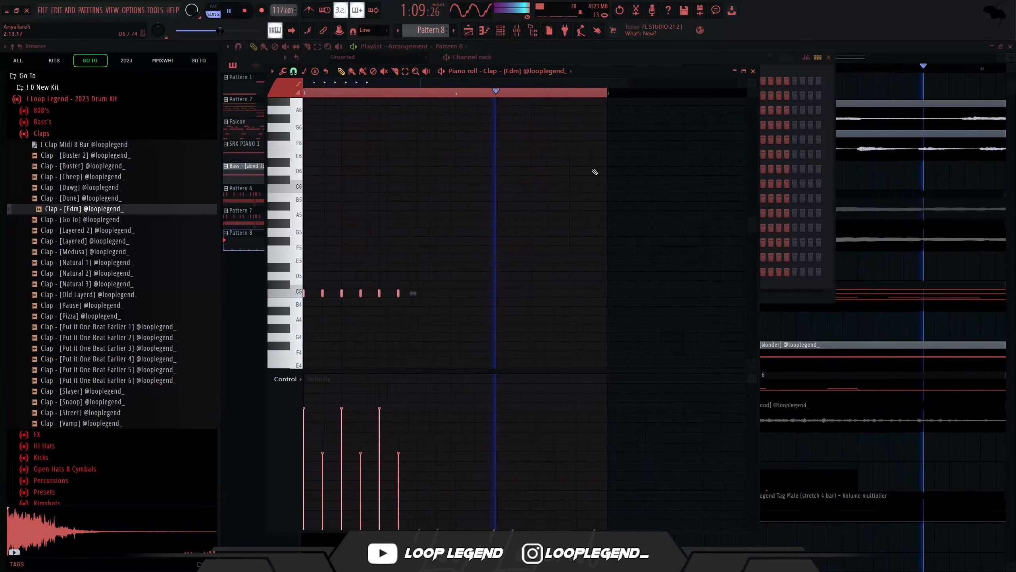
key("ctrl+b")
scroll(553, 168, "down", 2)
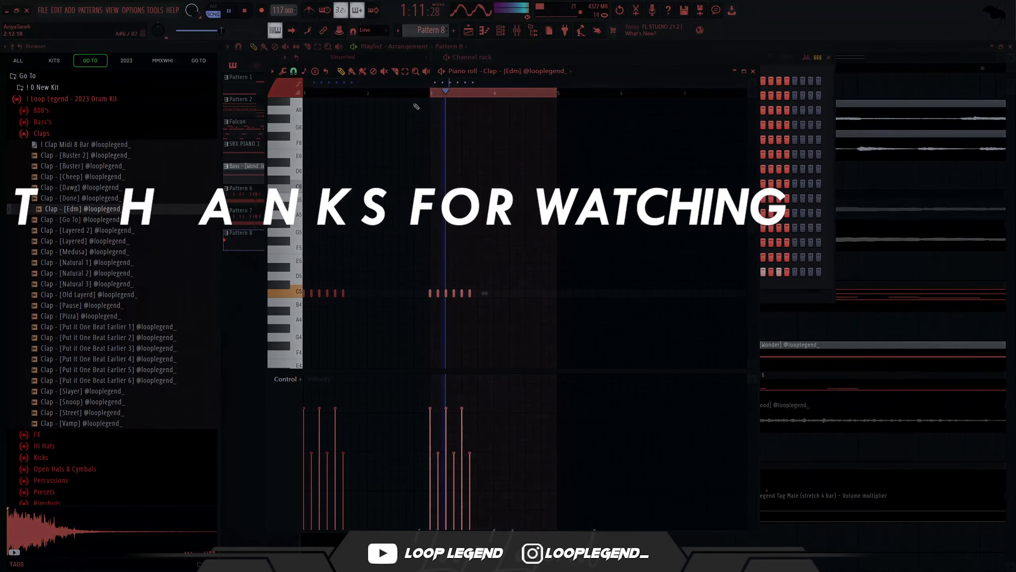
left_click_drag(448, 97, 287, 86)
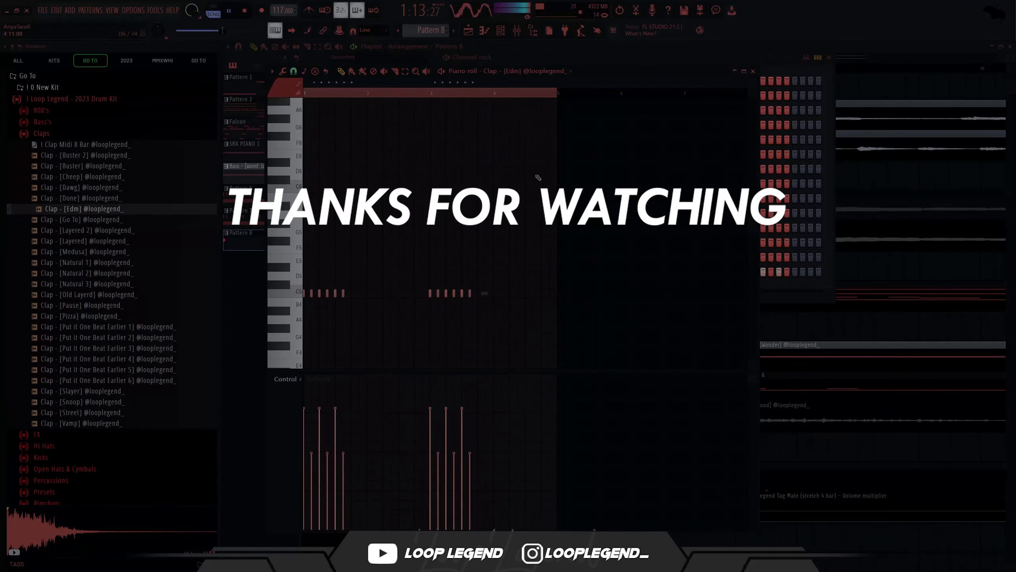